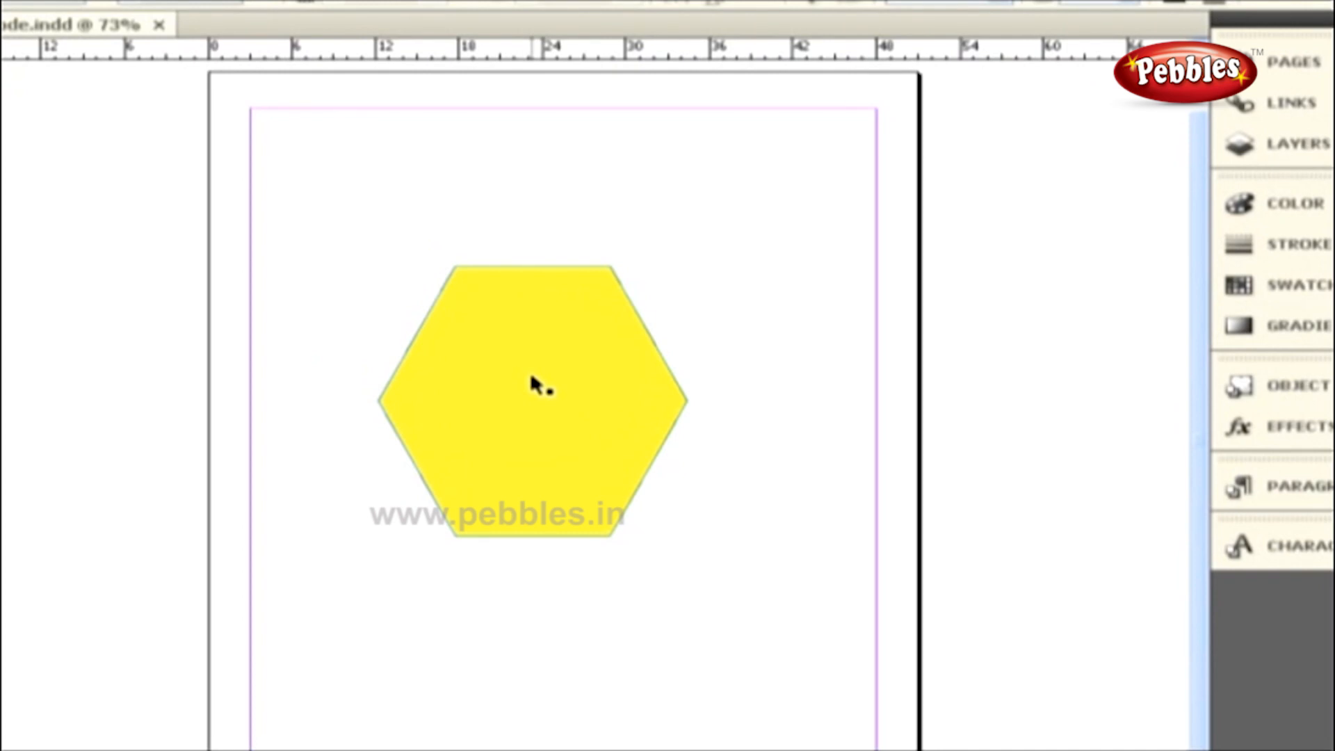
Select the yellow hexagon and show its fill color settings in RGB mode.
click(532, 379)
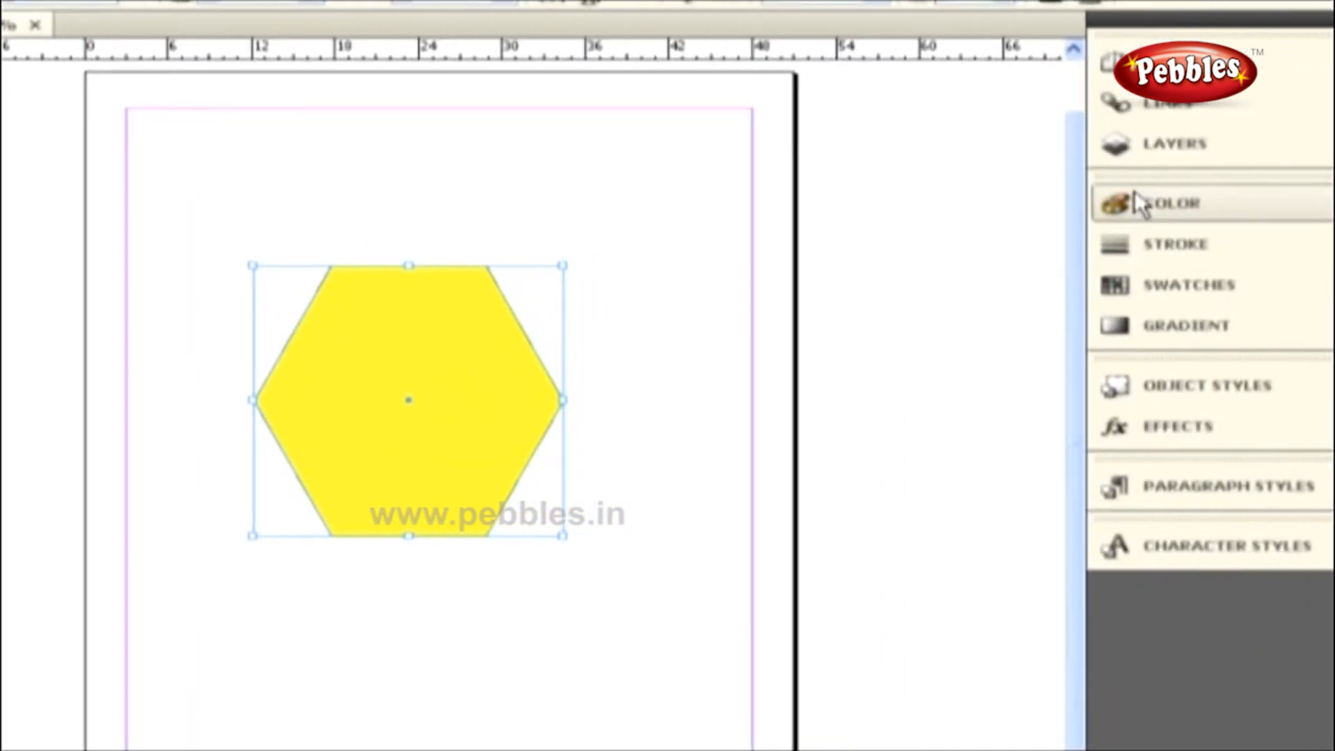
click(1136, 192)
click(1071, 196)
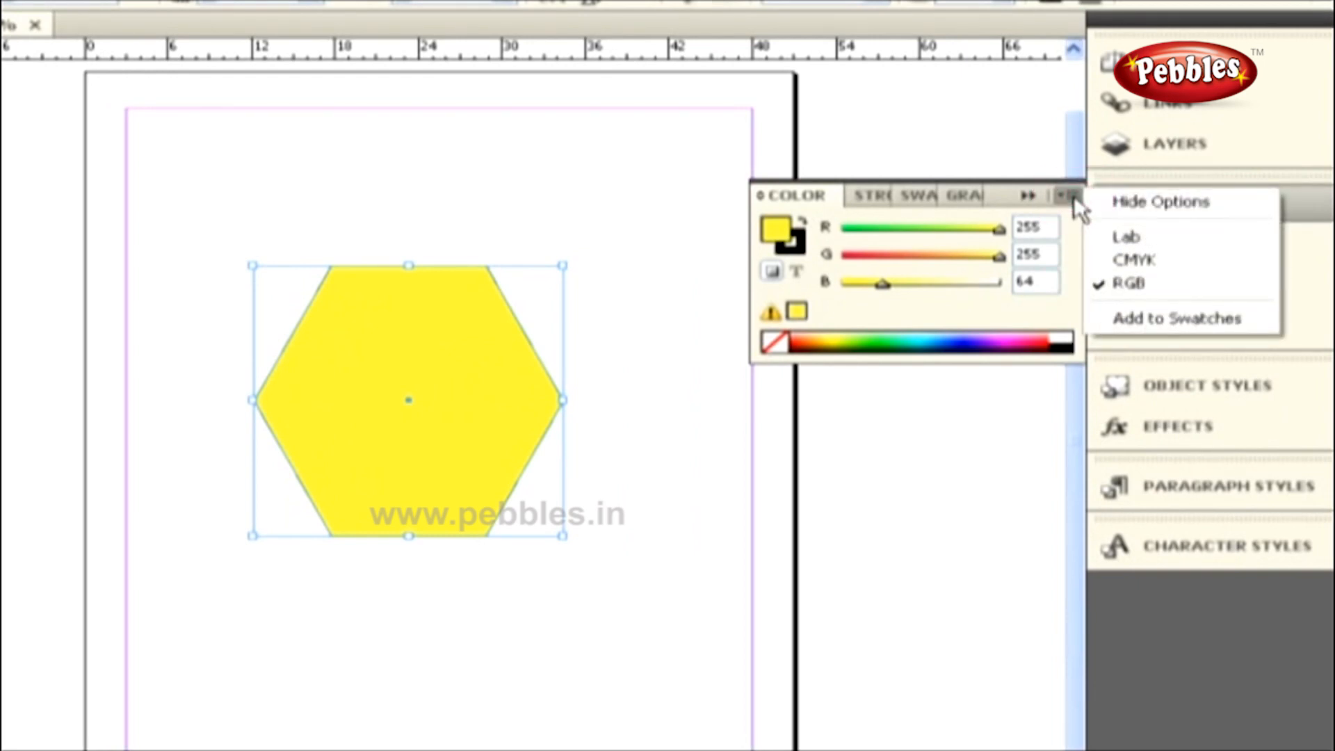
click(1100, 283)
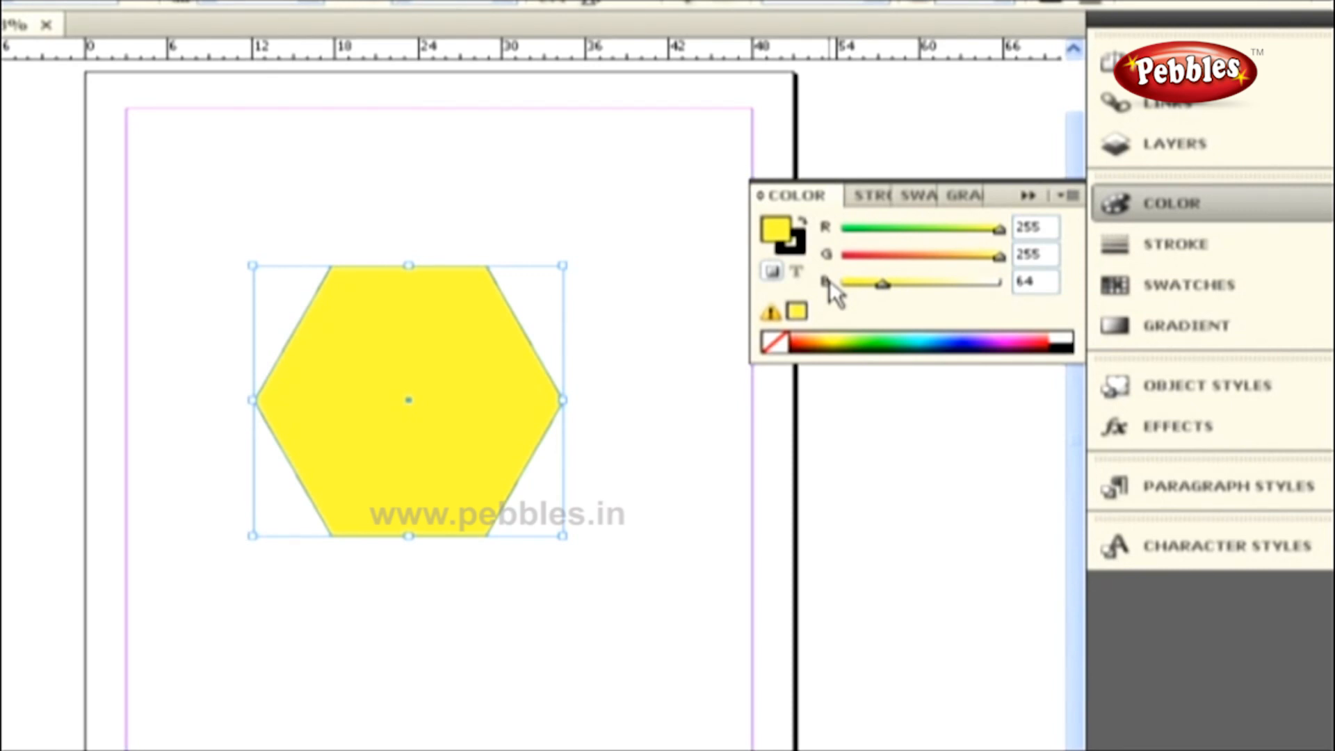
Set the hexagon's fill to R 0, G 0 and B 0.
click(828, 281)
click(829, 255)
click(828, 227)
text(0)
key(Tab)
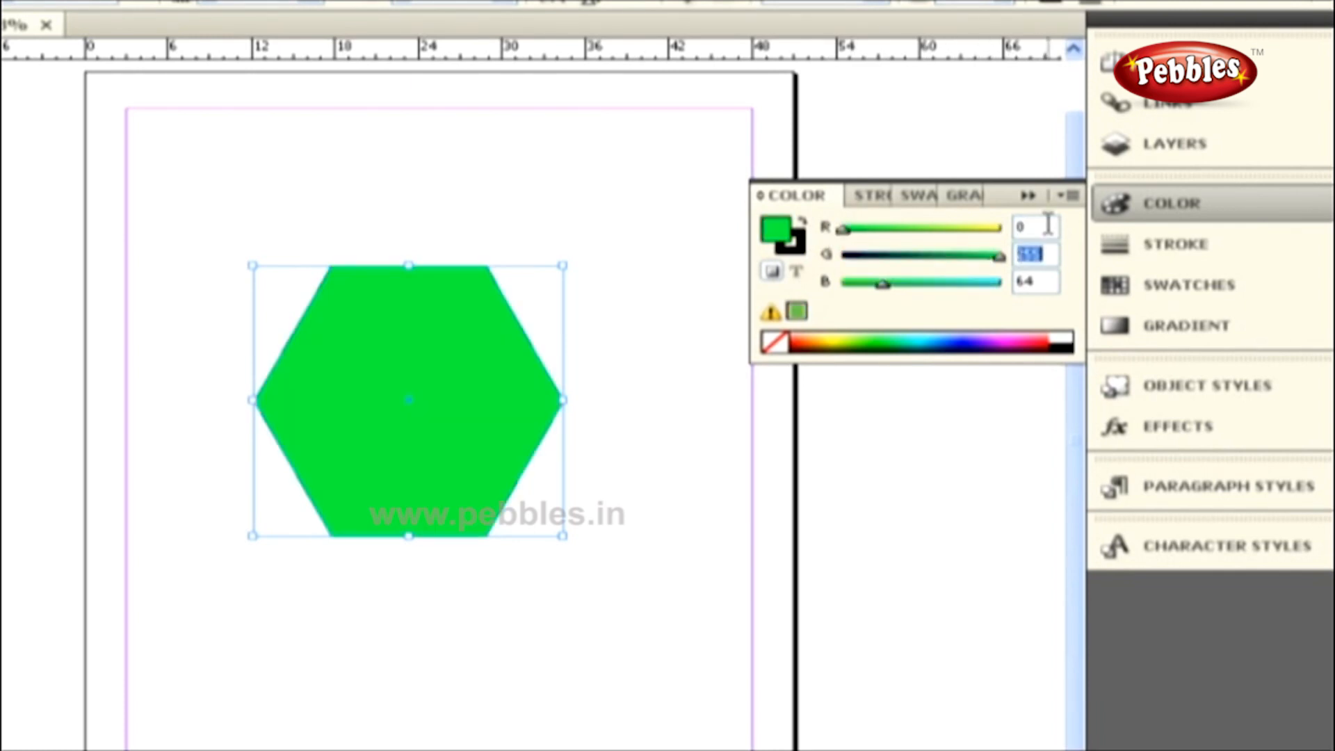
text(0)
key(Tab)
text(0)
key(Tab)
click(438, 370)
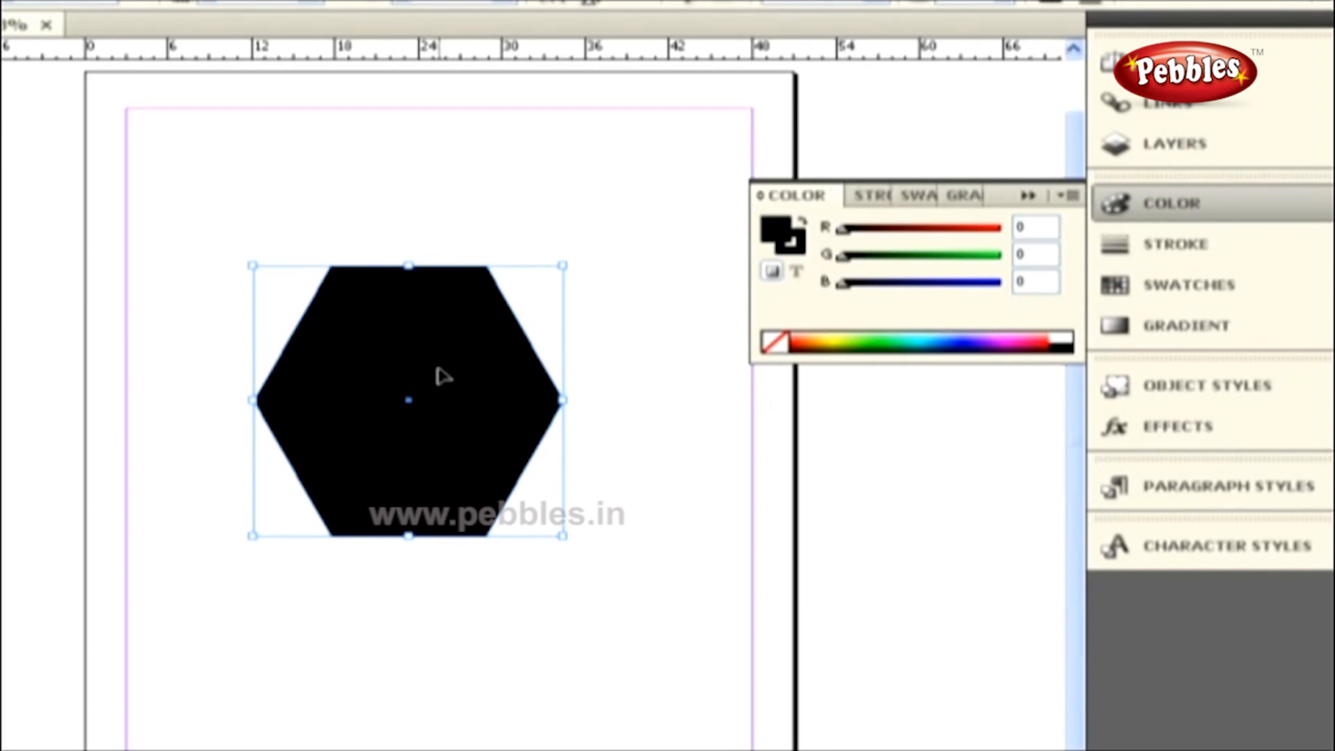
Set the hexagon's fill to R 255, G 255 and B 255.
click(1021, 226)
text(255)
key(Tab)
text(255)
key(Tab)
text(255)
key(Tab)
click(463, 372)
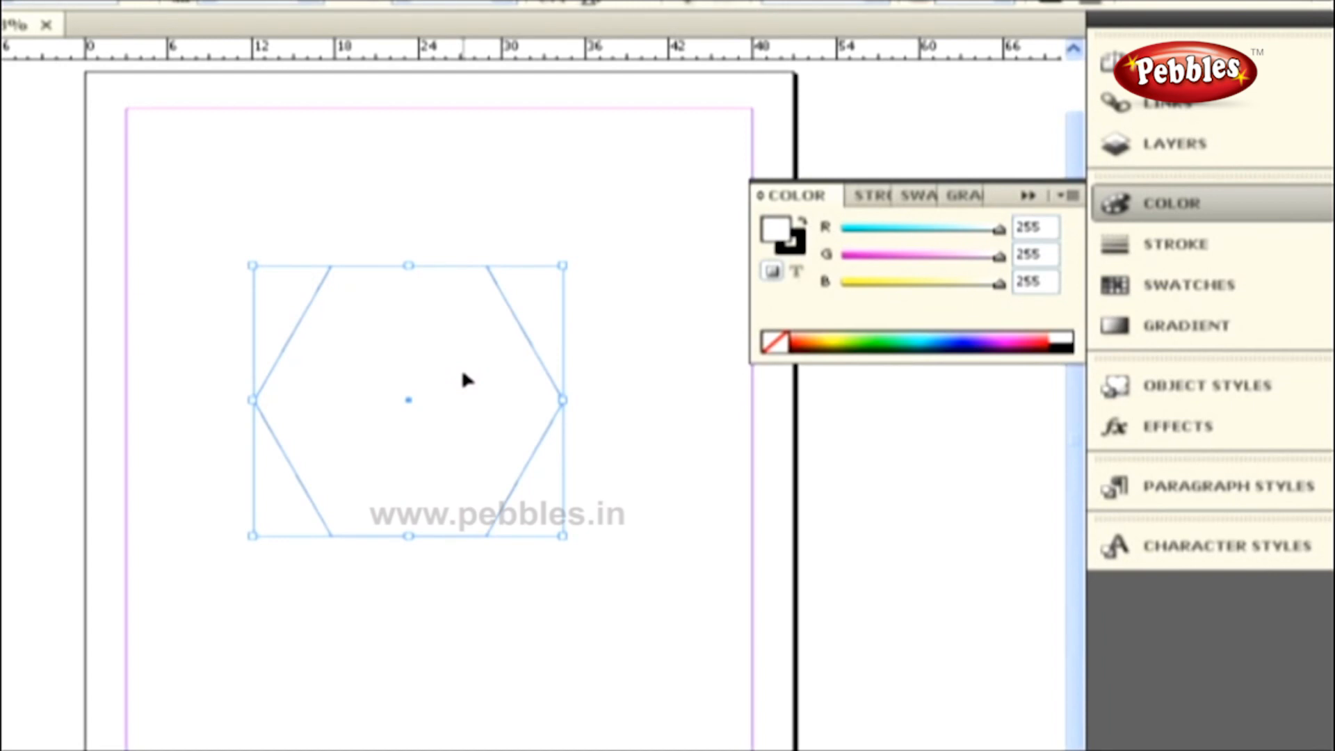
Adjust the hexagon's RGB fill to a bright pink of R 232, G 44 and about B 198.
drag(999, 228, 929, 236)
drag(1000, 261, 962, 231)
drag(996, 282, 870, 256)
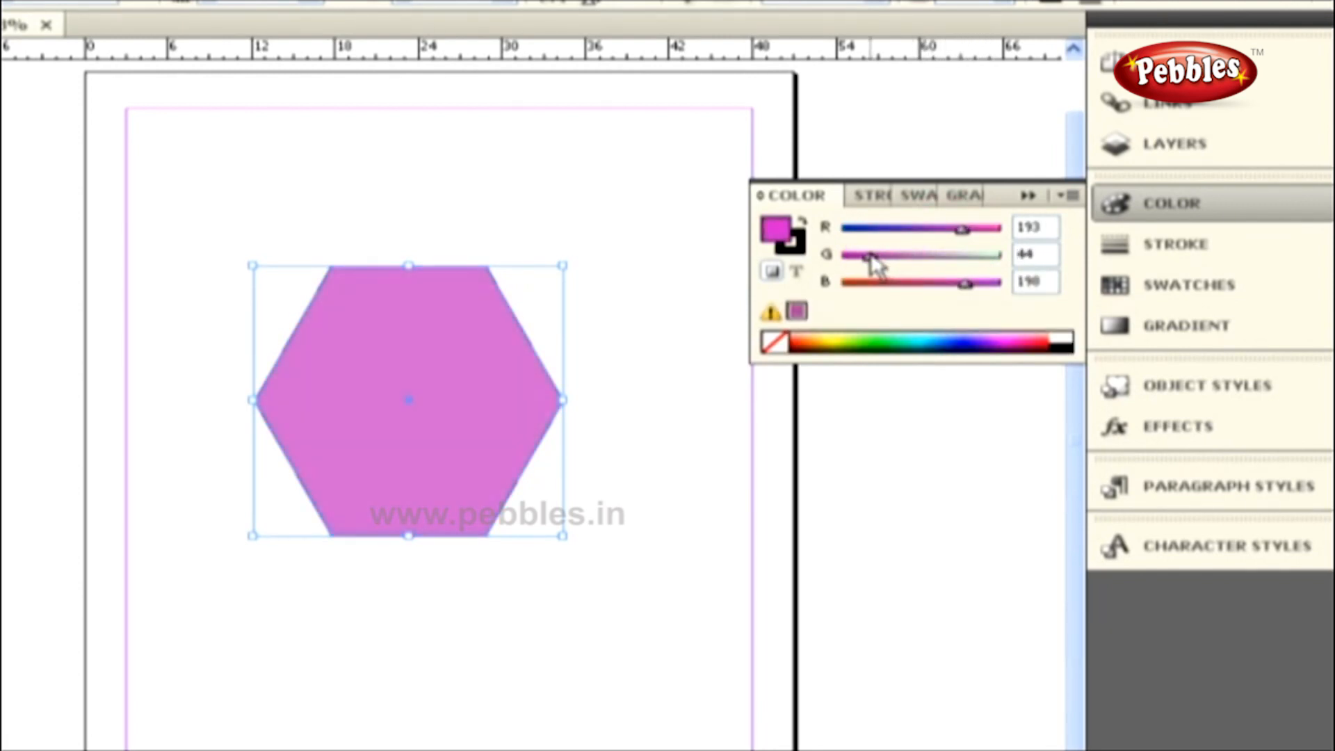
drag(963, 230, 987, 231)
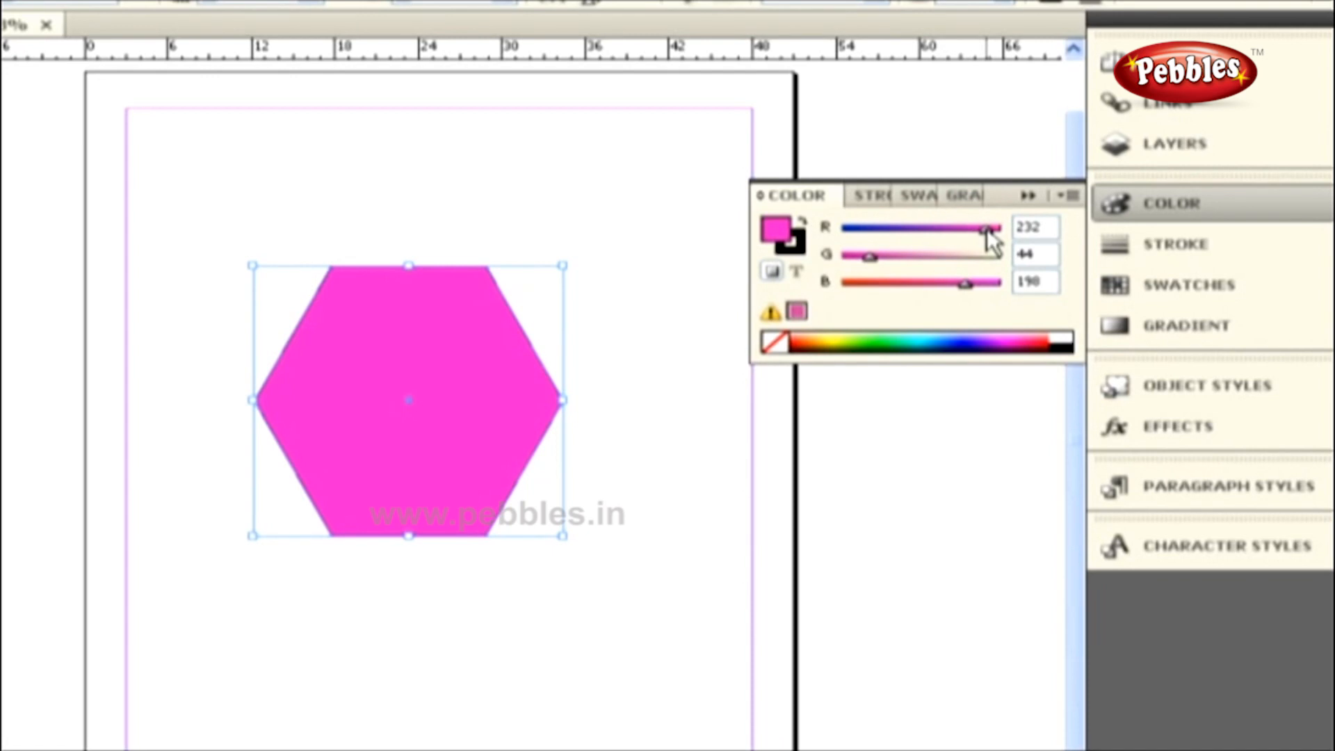
click(826, 229)
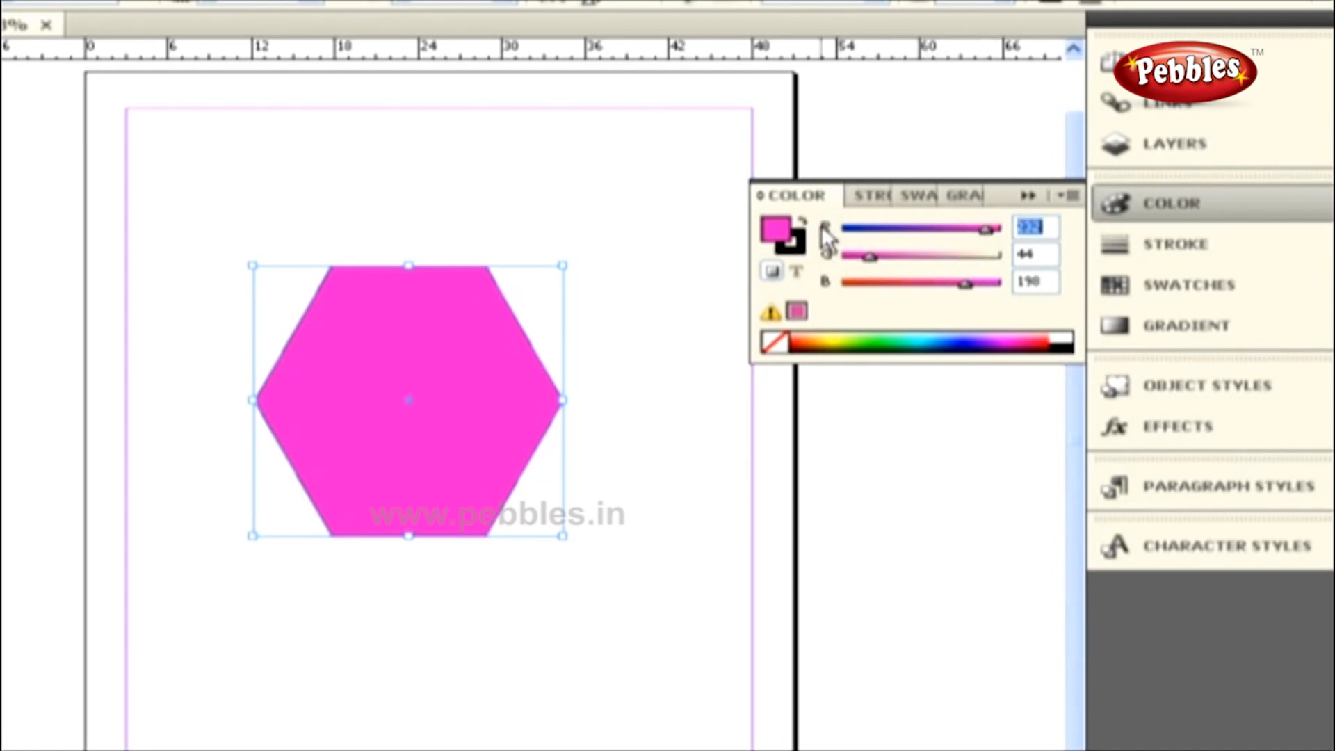
Switch the hexagon's fill color to CMYK mode.
click(1069, 195)
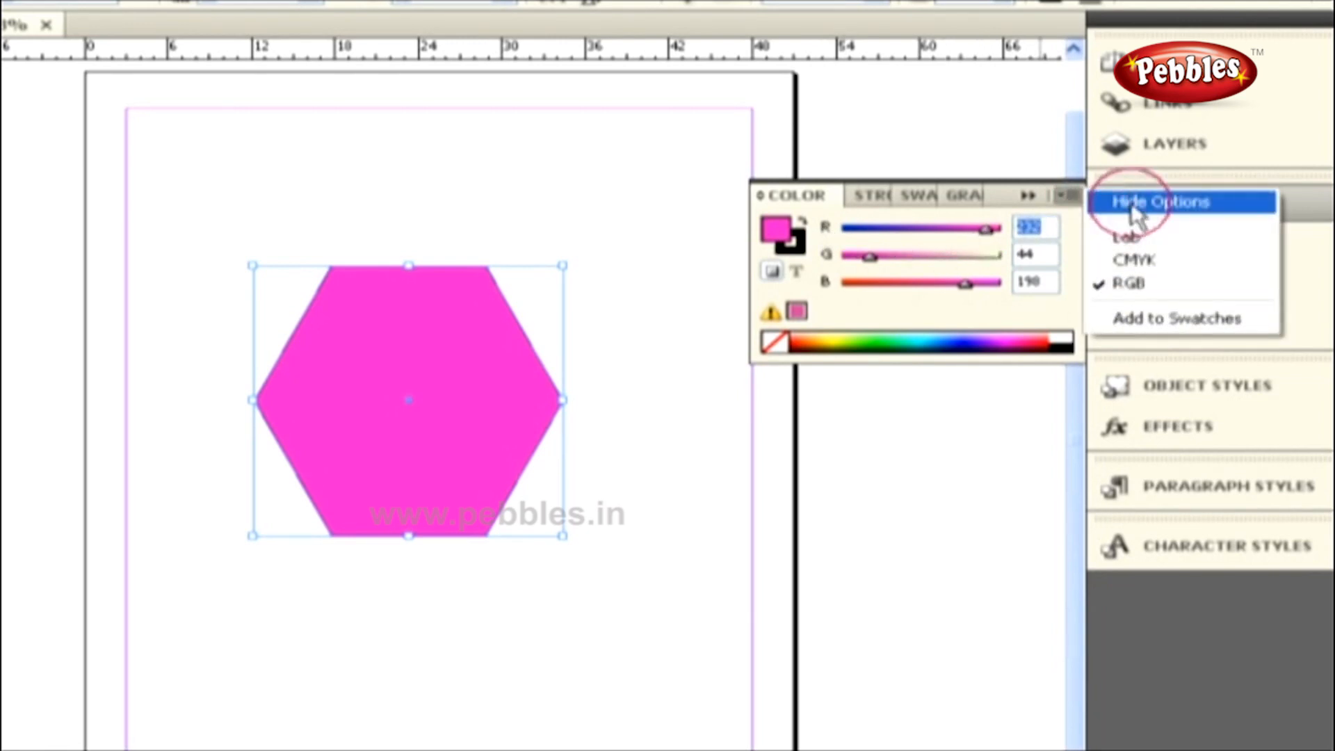
click(1133, 262)
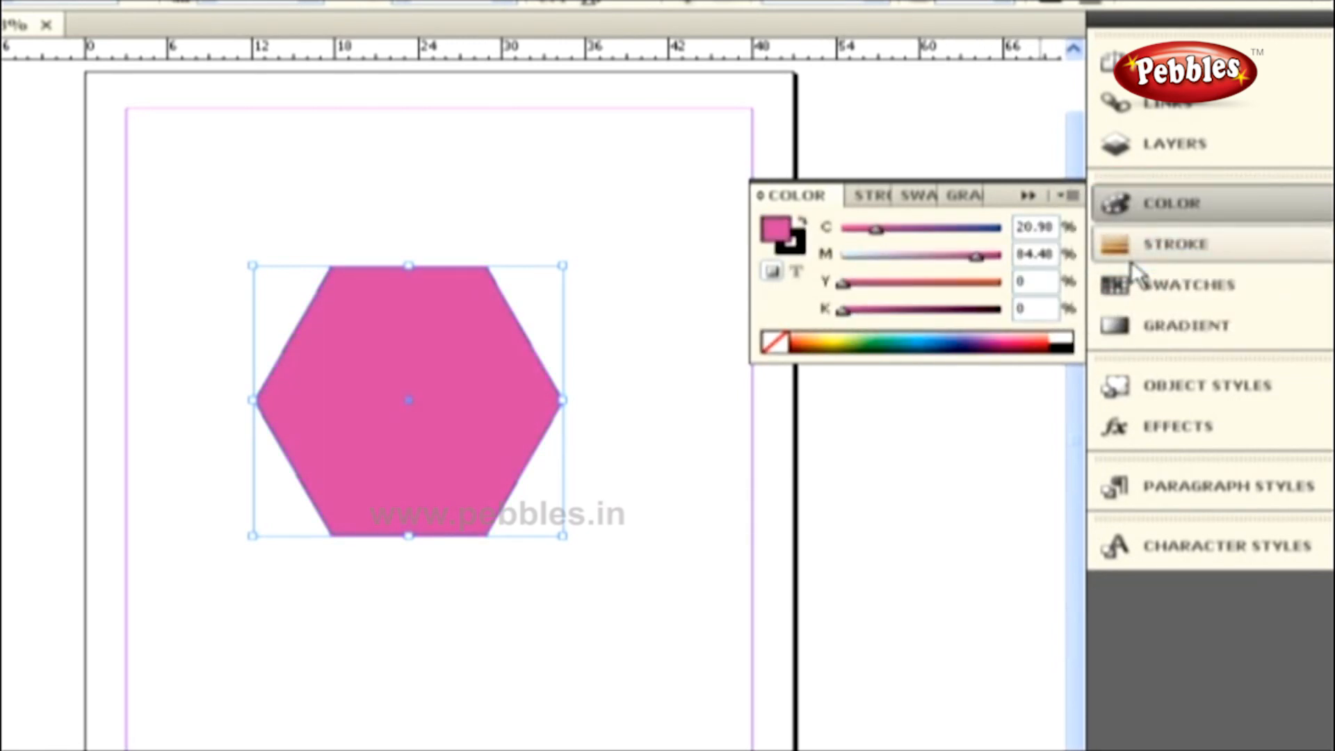
click(433, 319)
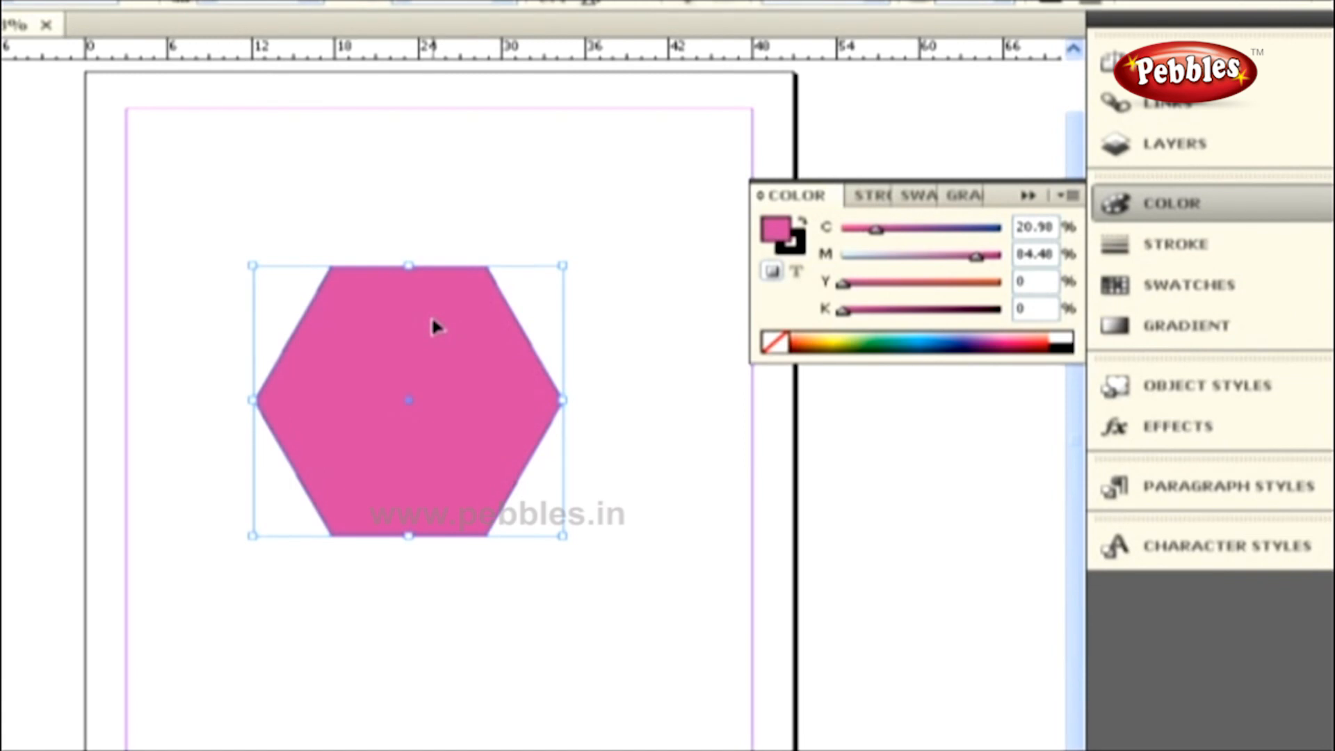
Set the hexagon's cyan, magenta, yellow and black fill values to 0%.
click(826, 308)
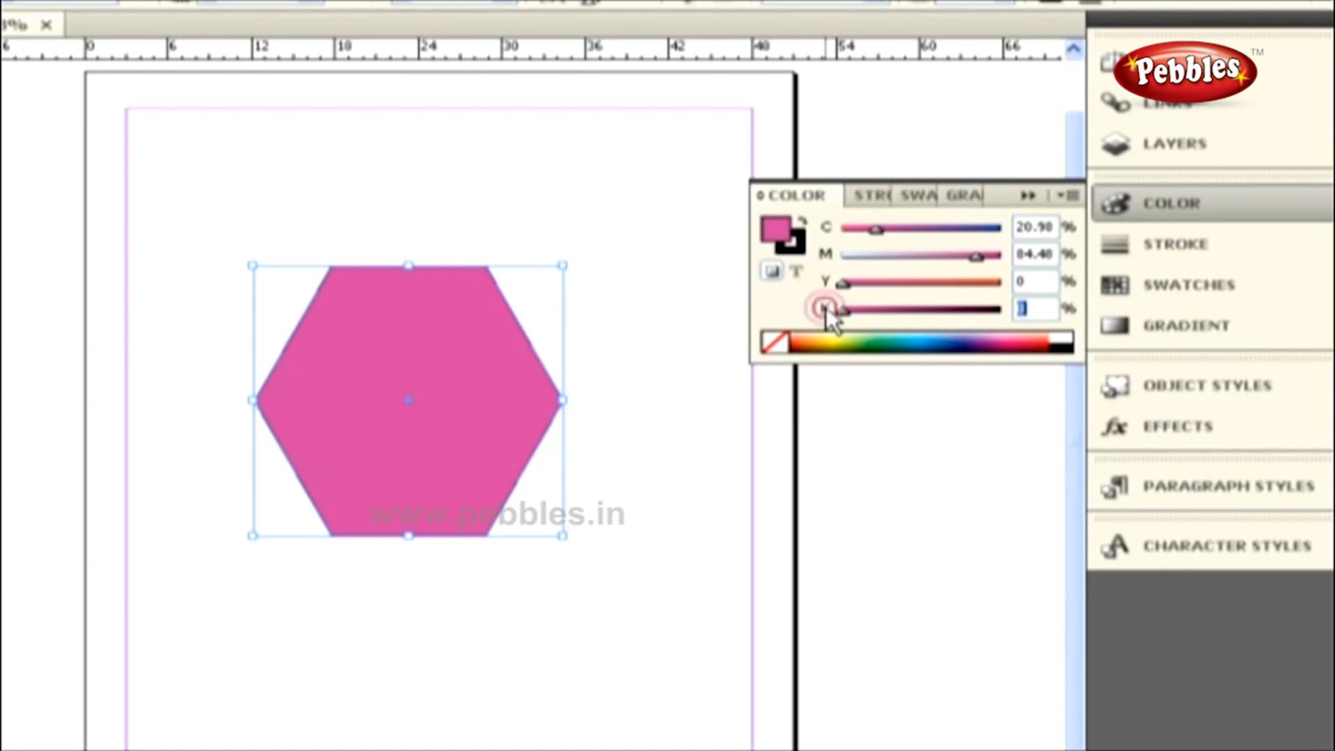
click(826, 255)
click(826, 227)
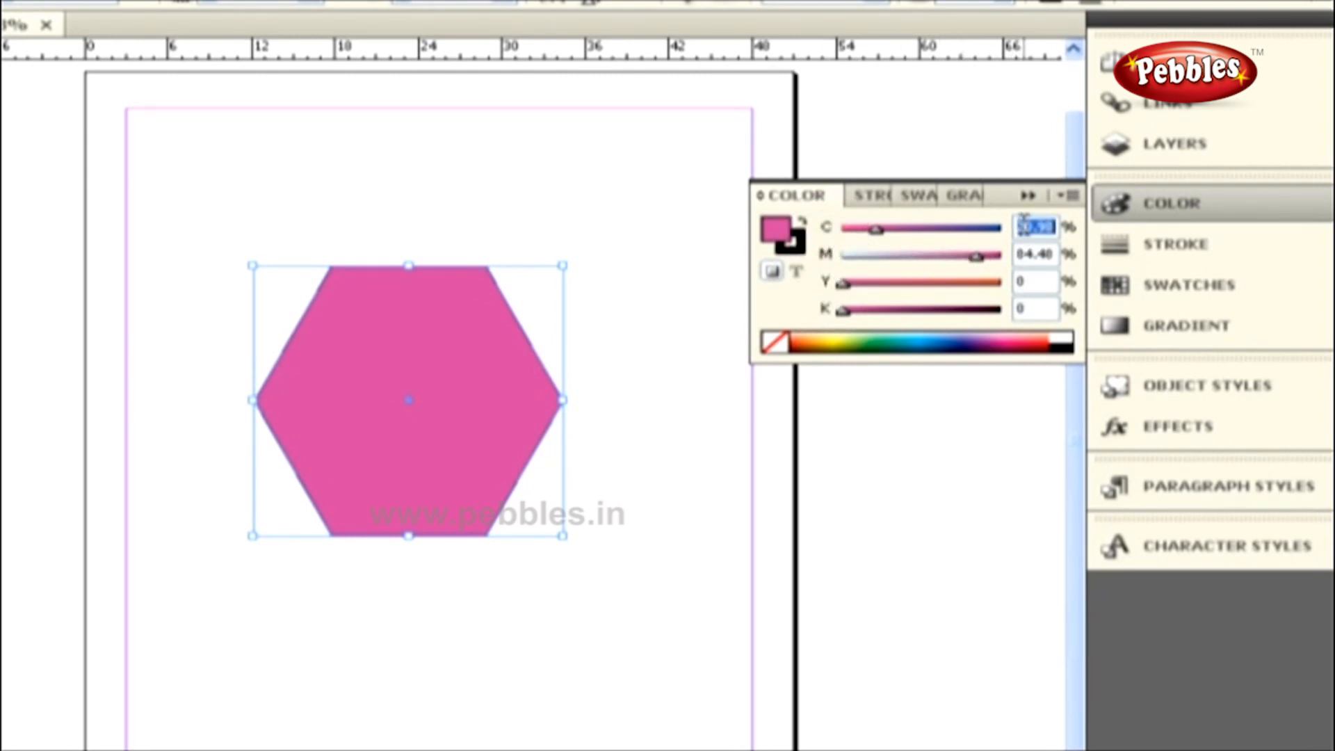
text(0)
key(Tab)
text(0)
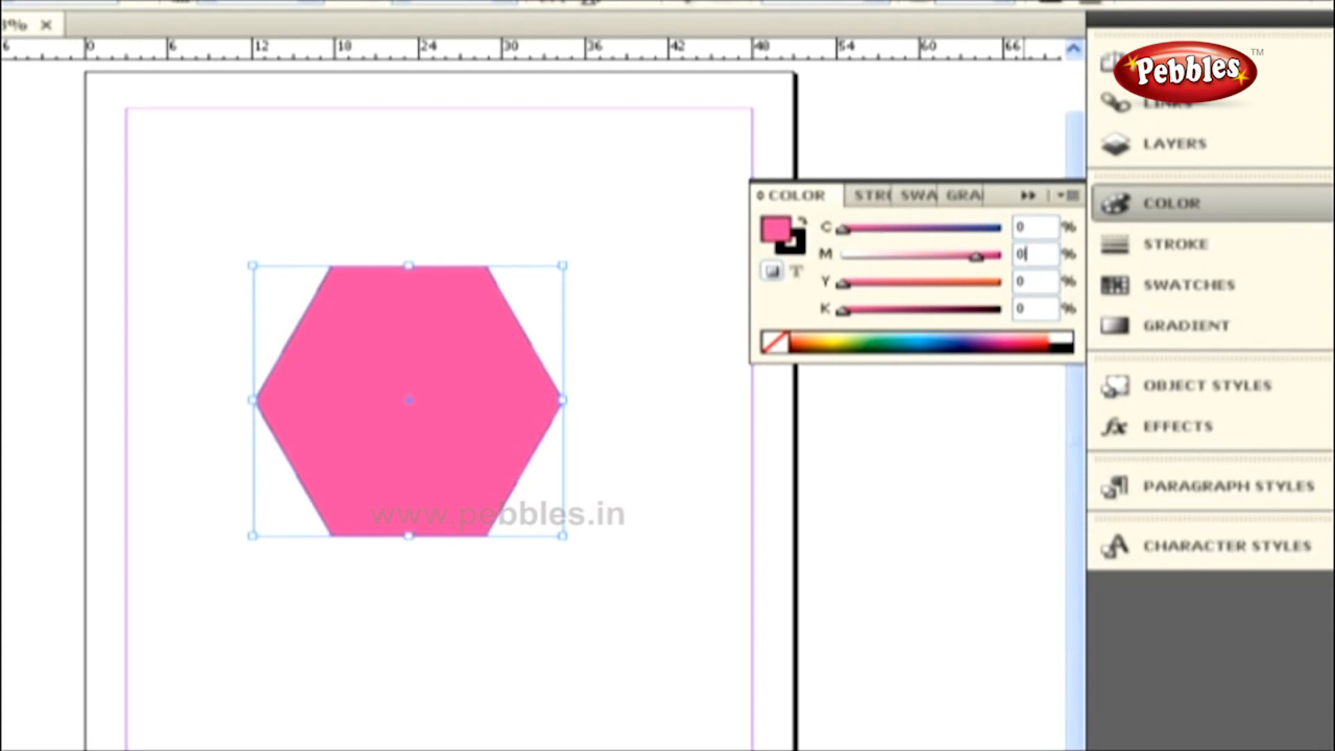
key(Tab)
text(0)
key(Tab)
key(Tab)
click(461, 372)
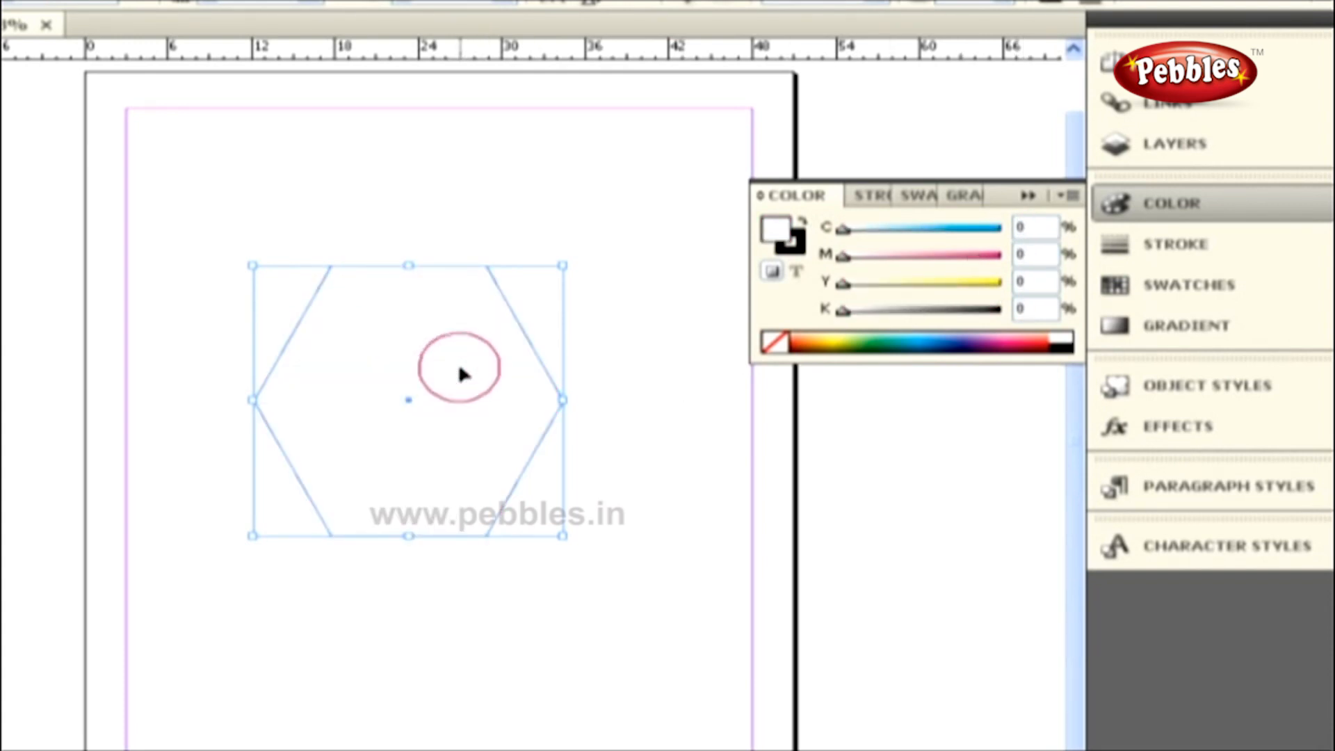
Set the hexagon's cyan, magenta, yellow and black fill values to 100%.
click(1021, 228)
text(100)
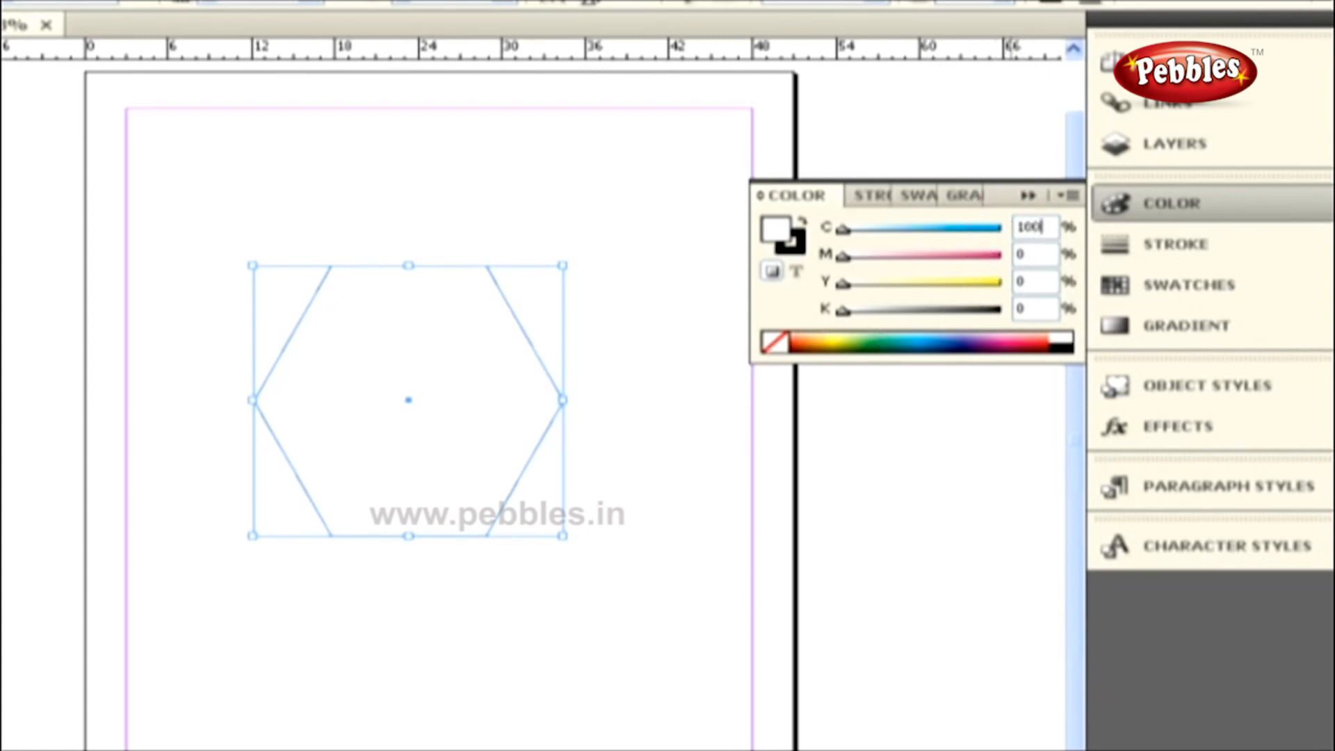
key(Tab)
text(100)
key(Tab)
text(100)
key(Tab)
text(100)
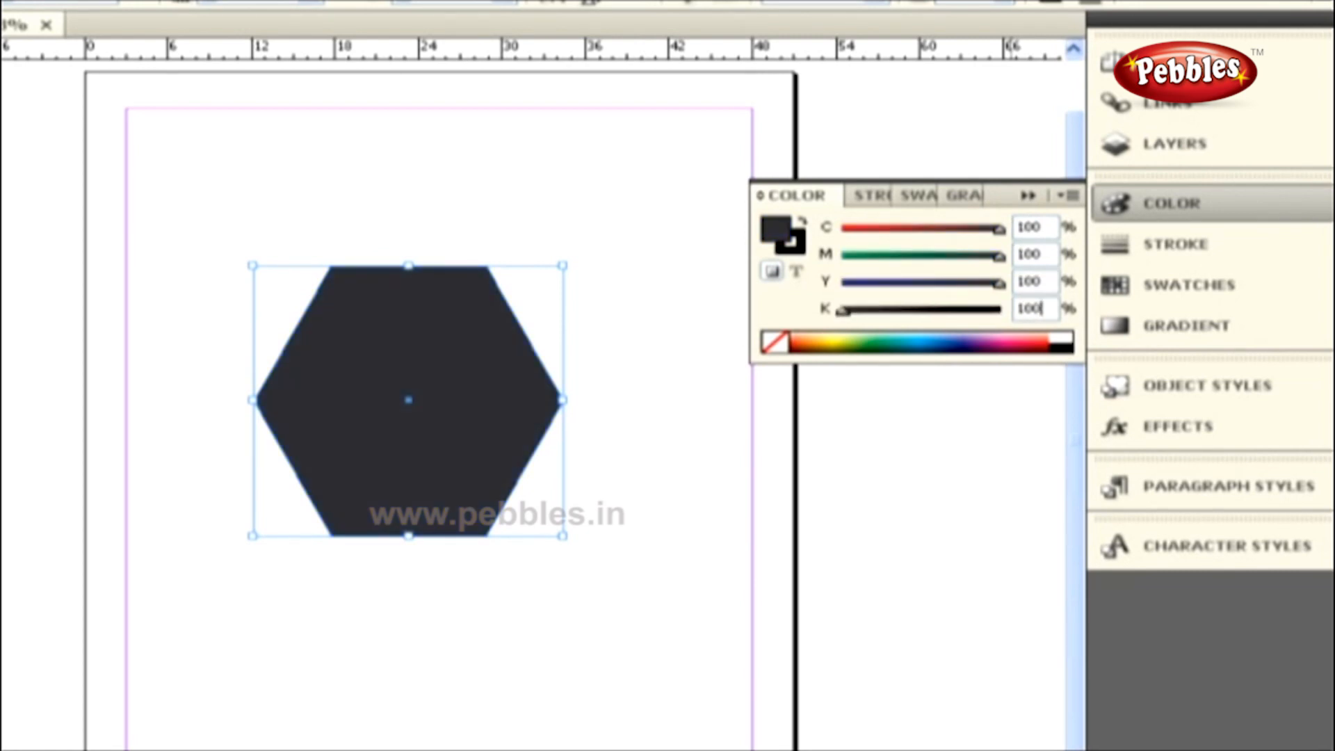
key(Tab)
click(453, 381)
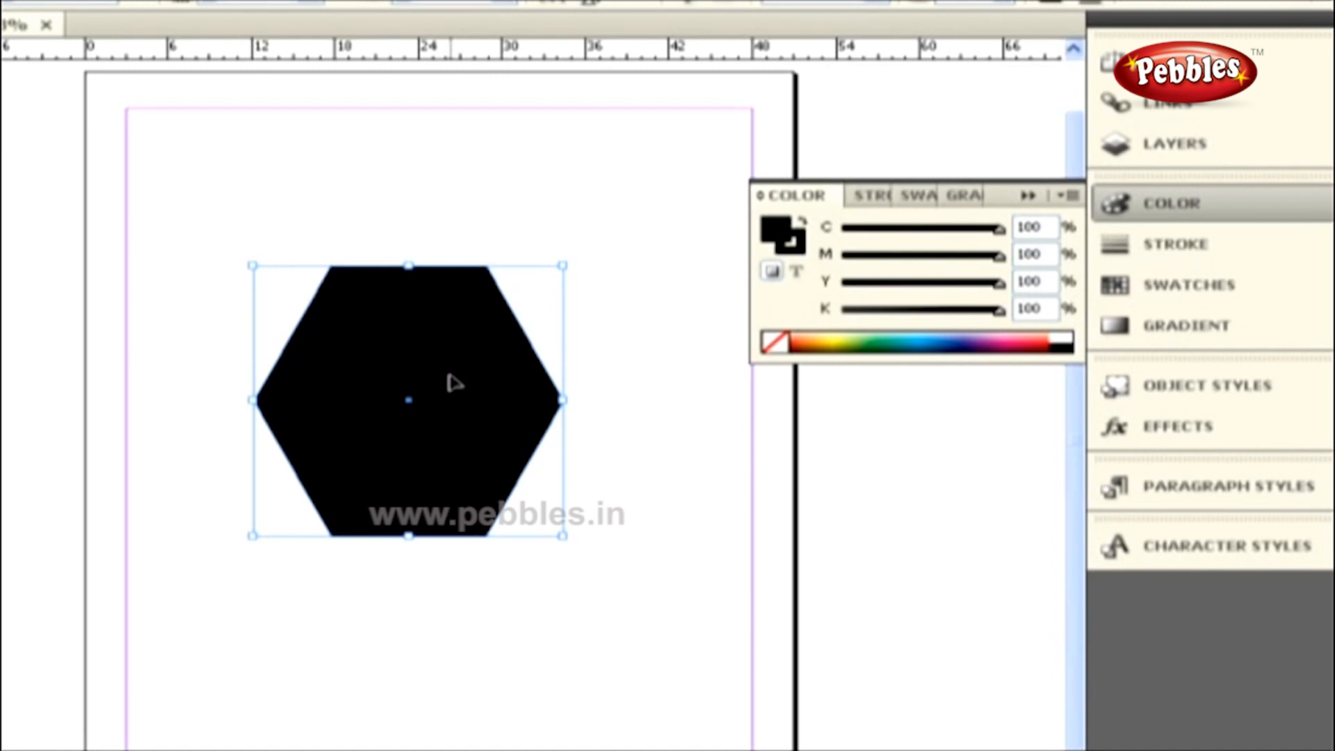
In Lab mode, fill the hexagon with a bright cyan from the color spectrum and correct it to the suggested in-gamut color.
click(1070, 196)
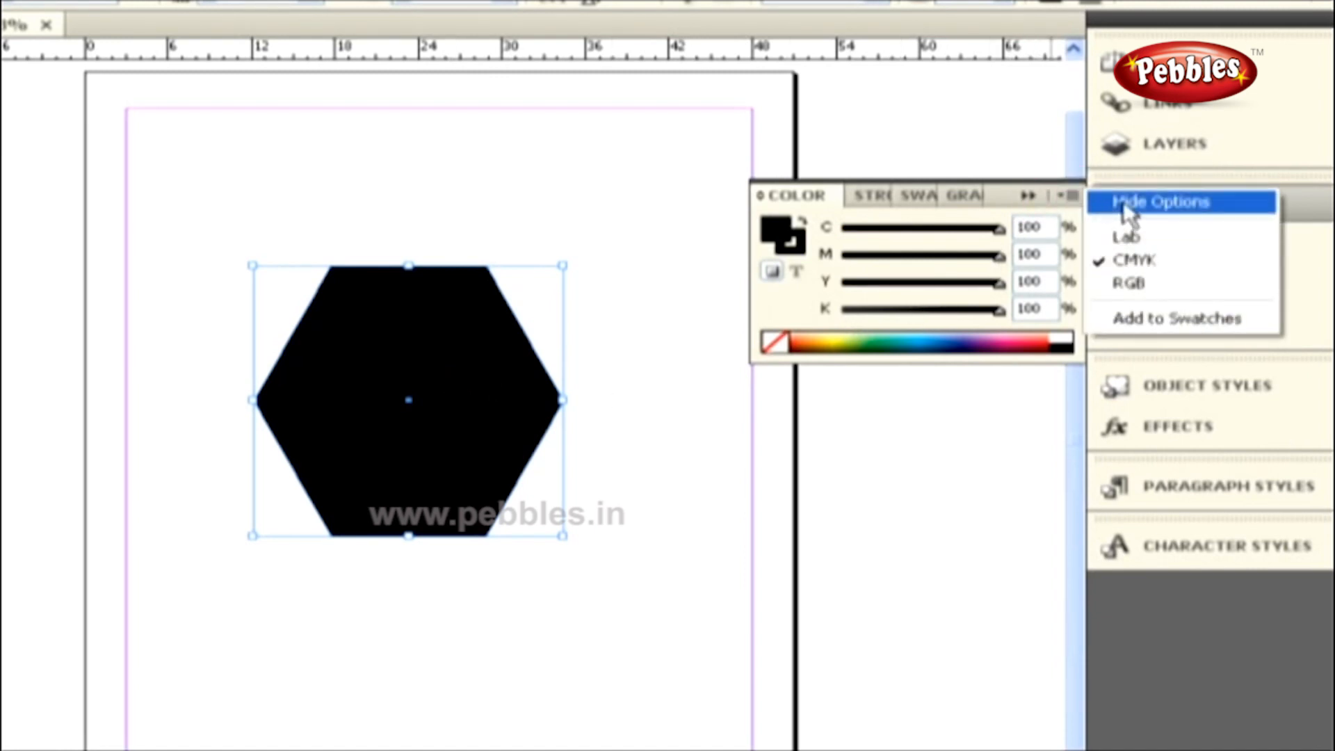
click(1125, 238)
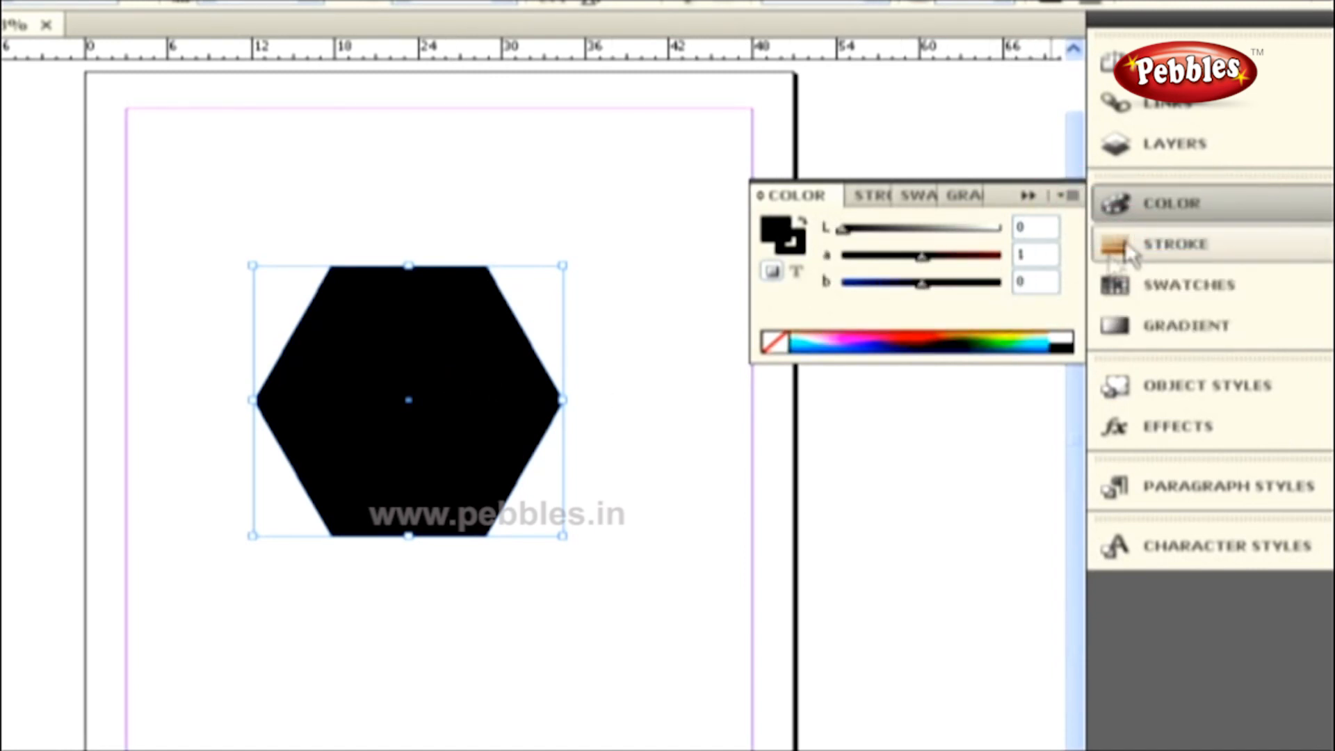
click(801, 339)
click(800, 340)
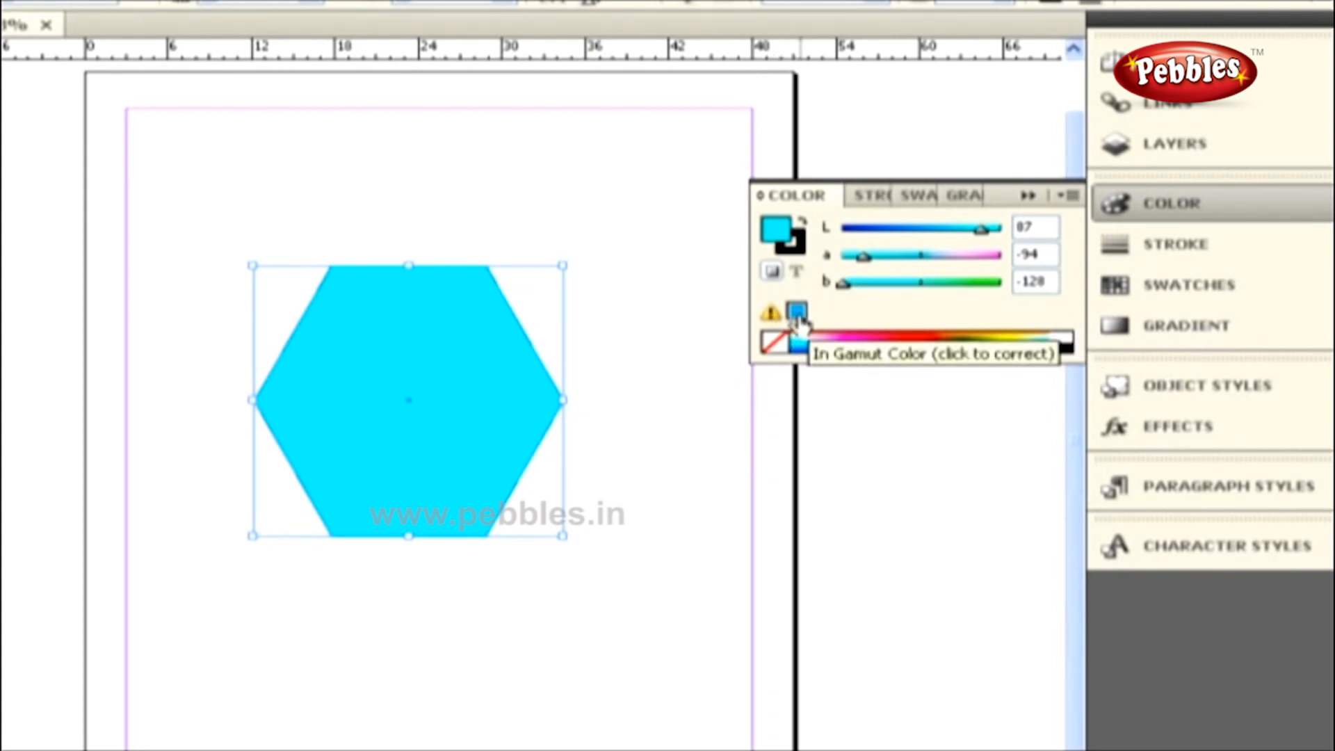
click(775, 310)
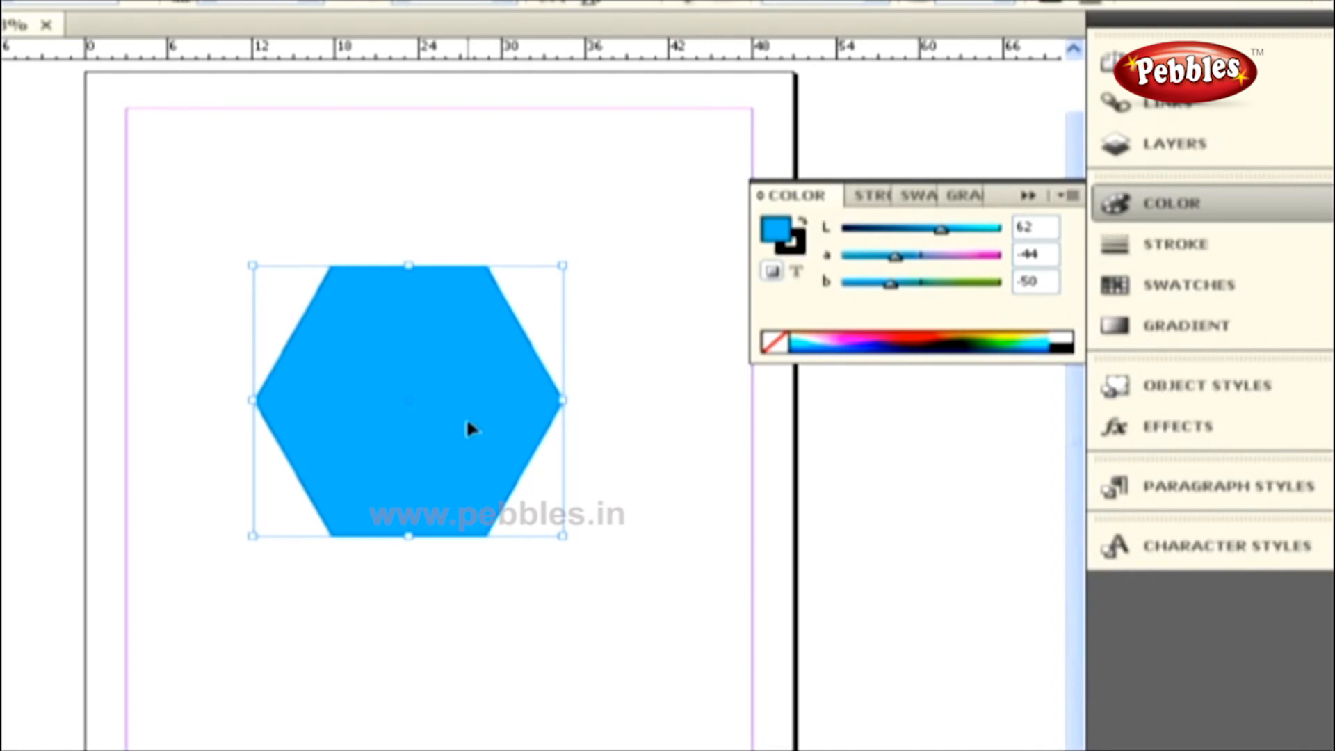
click(625, 612)
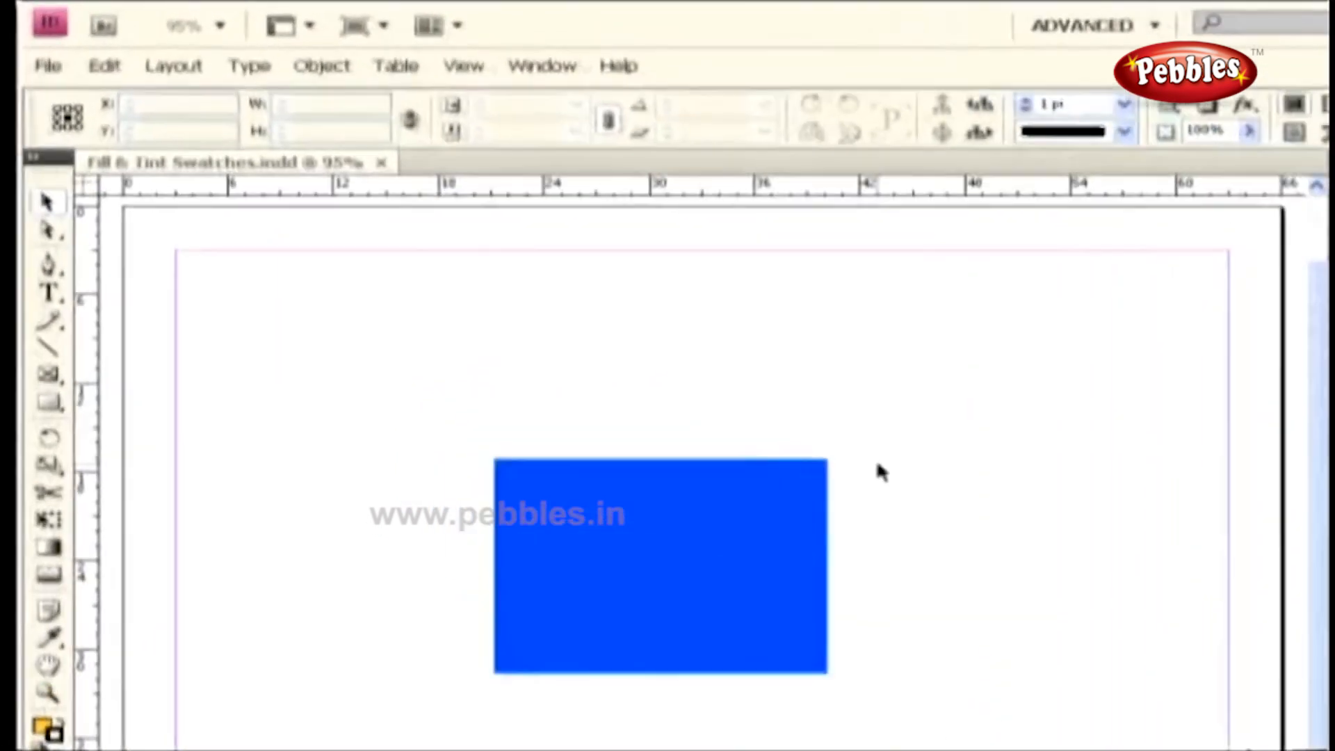
In the Fill & Tint Swatches document, open the color settings and make the fill active.
click(530, 67)
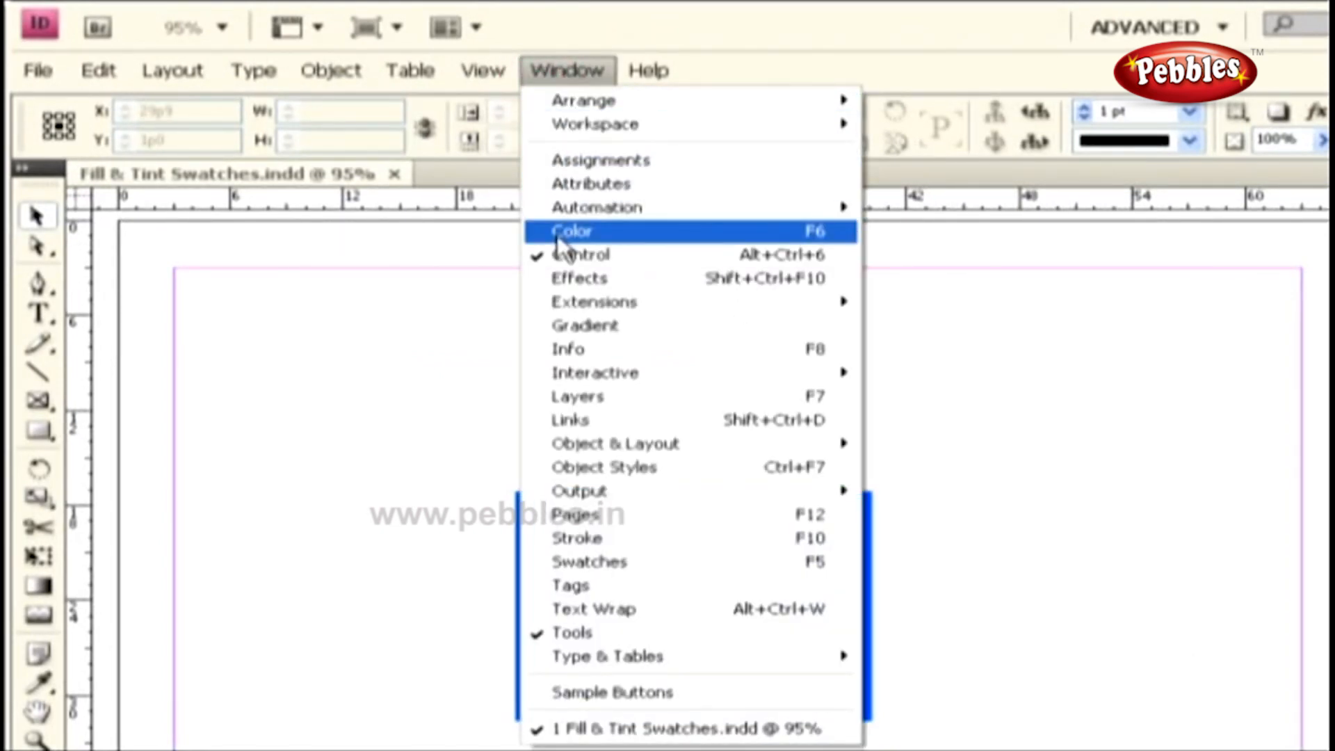
click(850, 237)
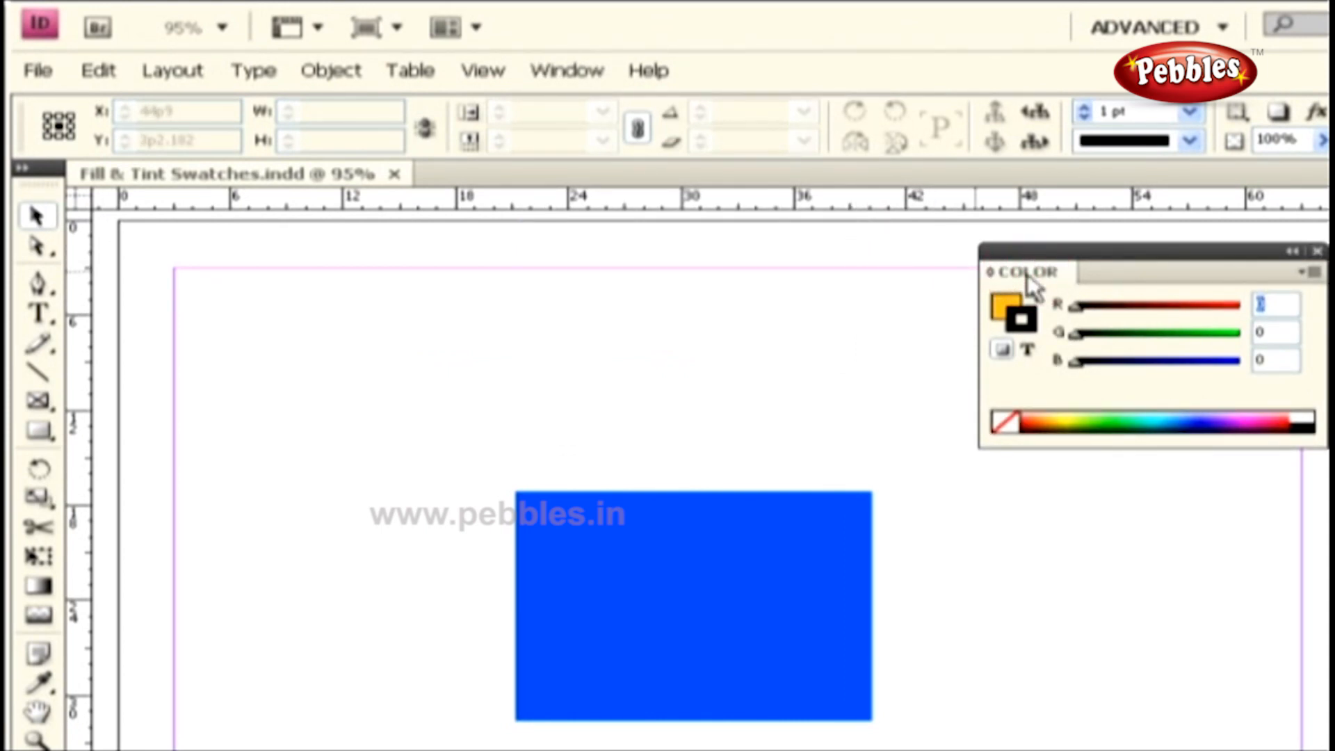
click(1001, 303)
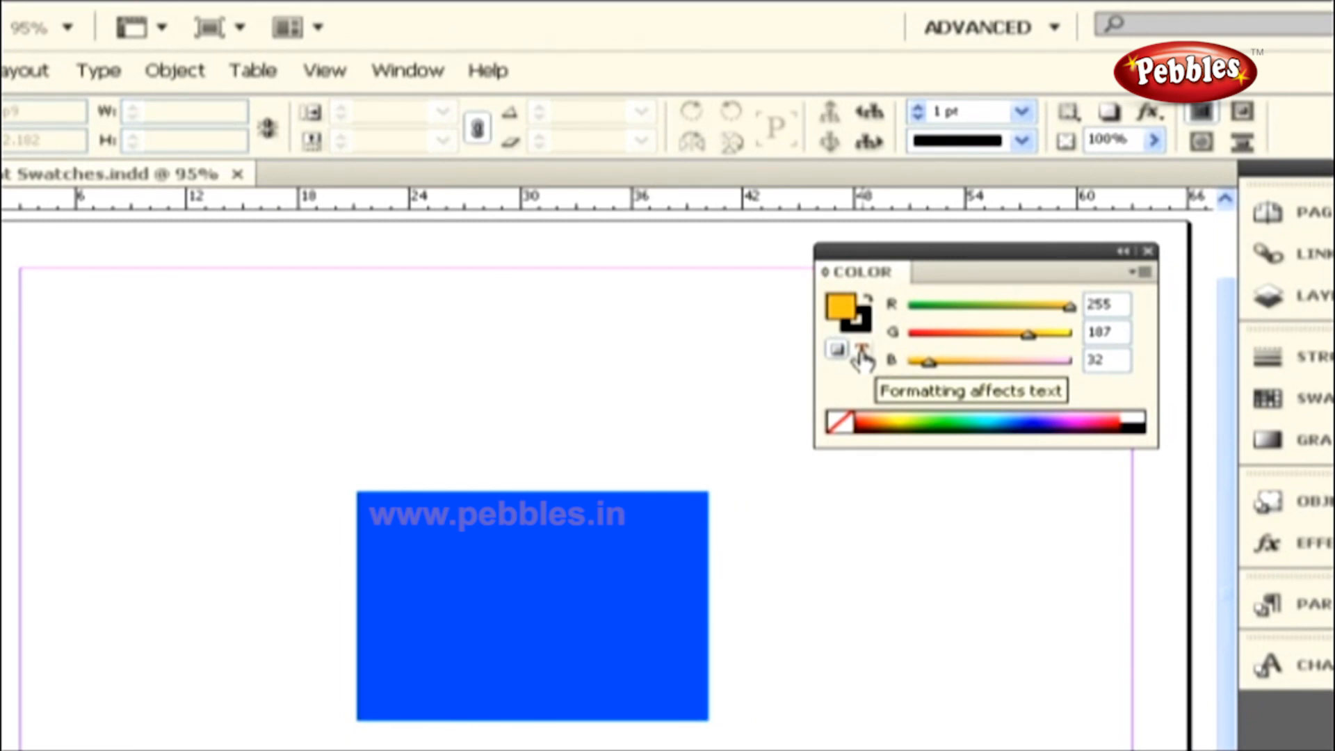
Examine the fill's red, green and blue channels and the available color modes.
click(890, 307)
click(893, 335)
click(891, 361)
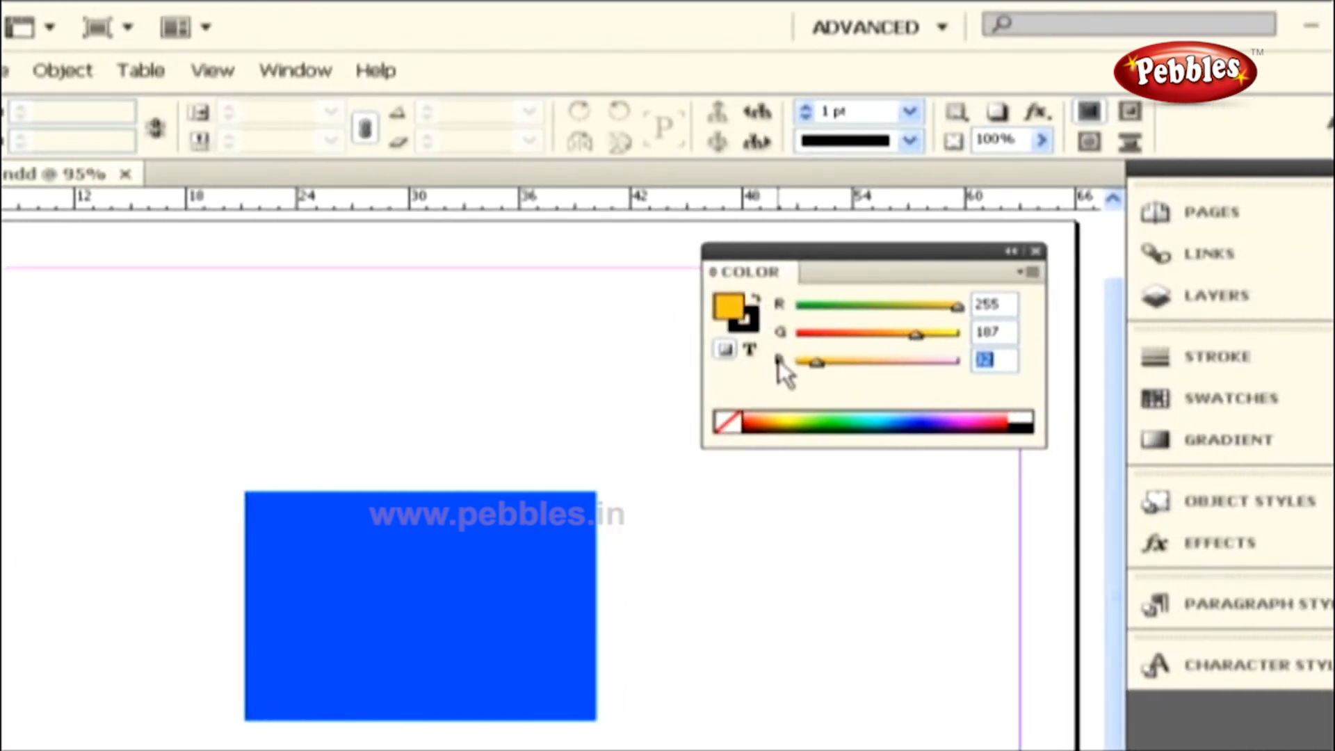
click(1030, 272)
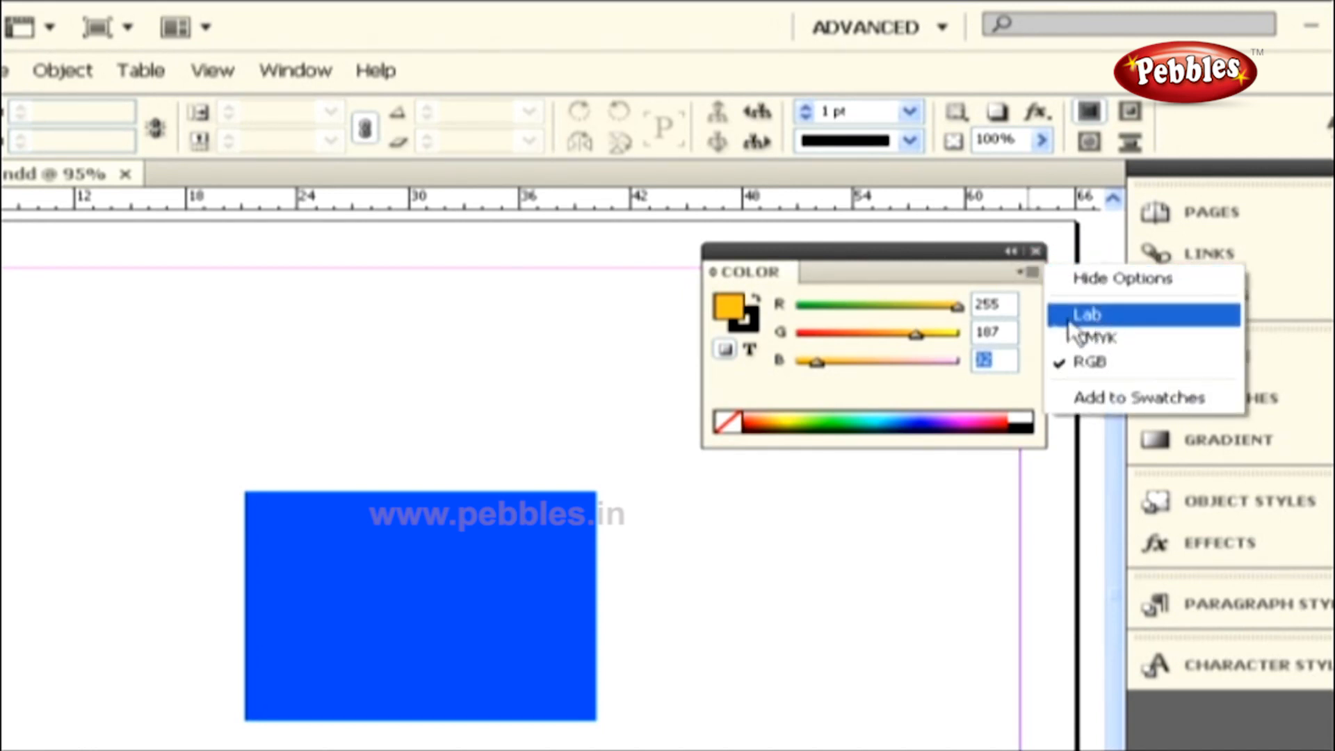
click(1039, 317)
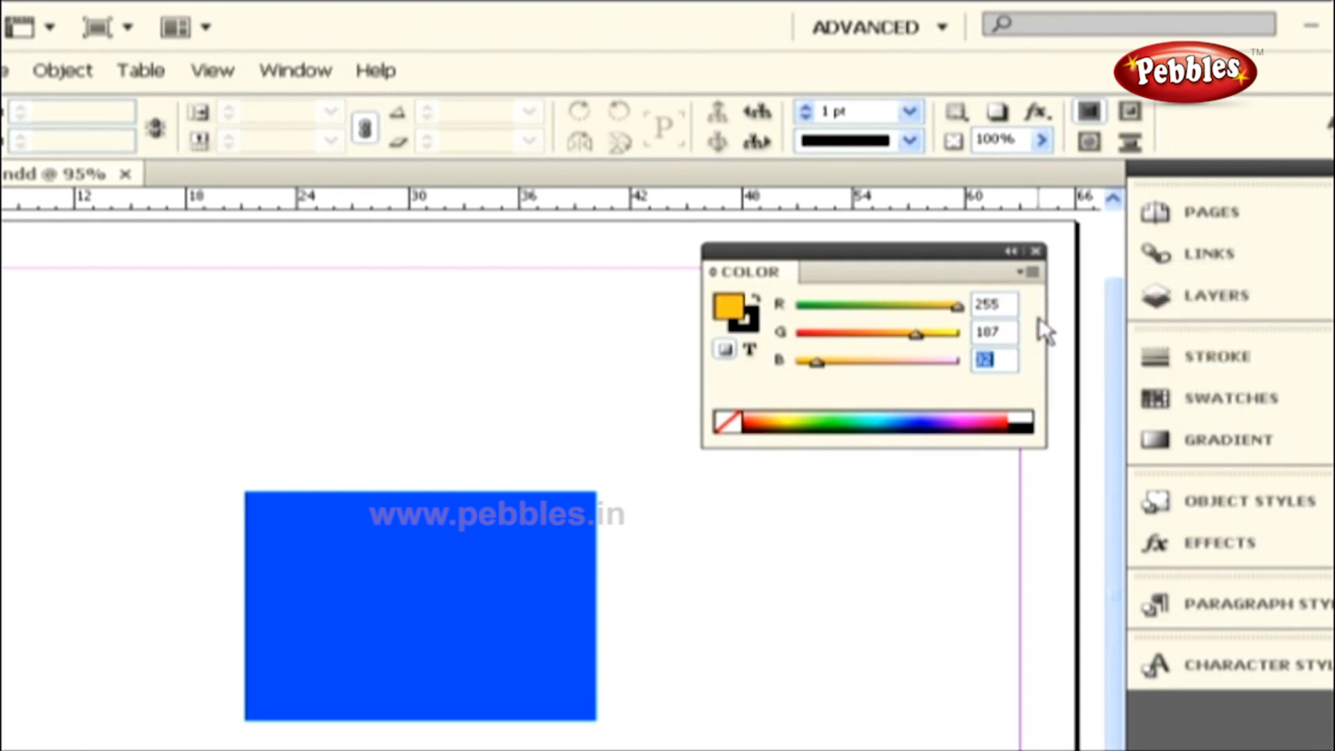
Set the blue rectangle's fill tint to 92% and switch its color to RGB mode.
click(398, 551)
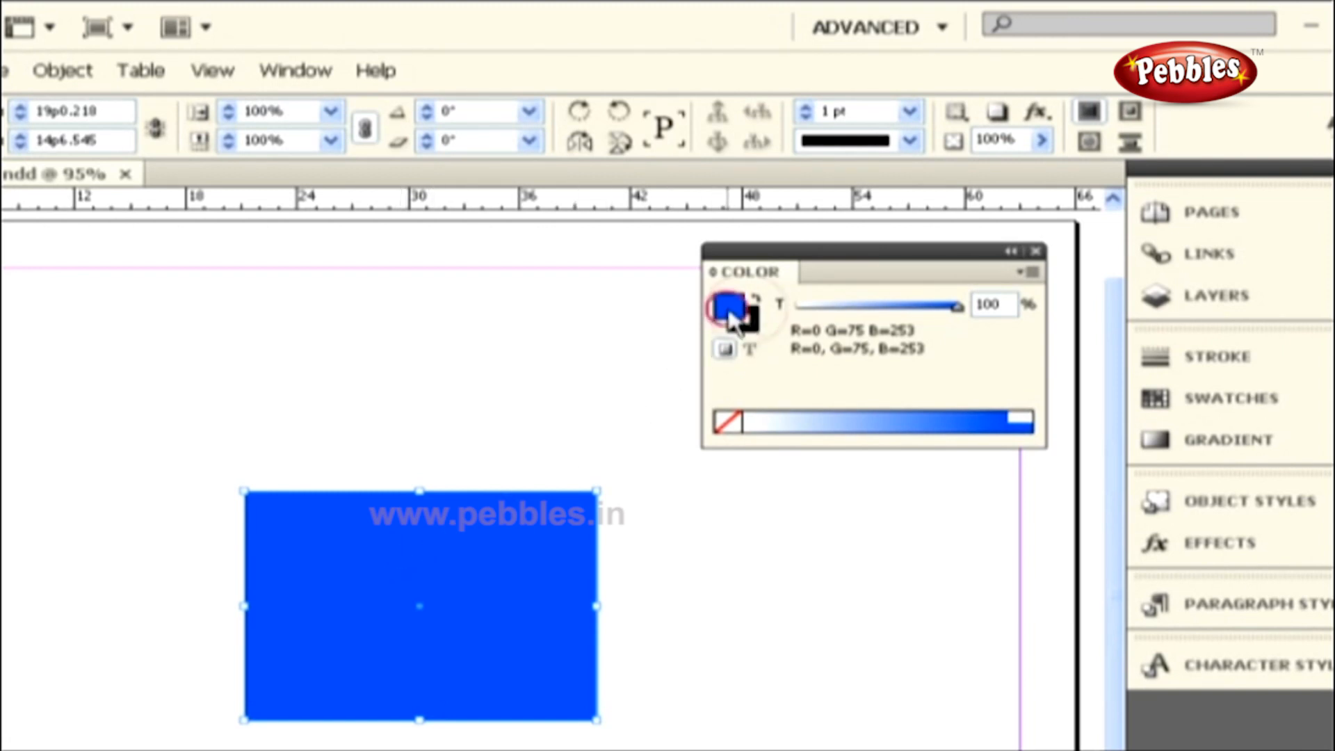
click(780, 306)
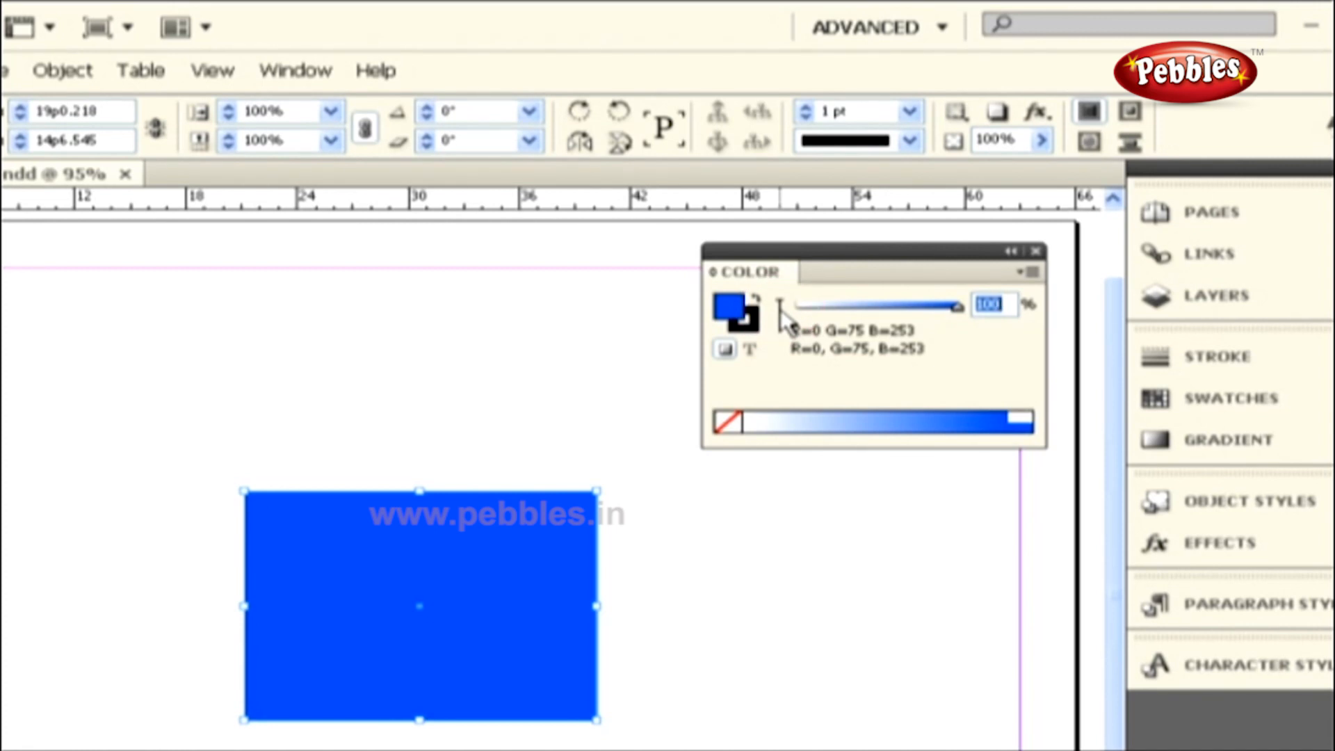
mouse_move(925, 307)
mouse_down()
mouse_move(835, 310)
mouse_move(948, 308)
mouse_up()
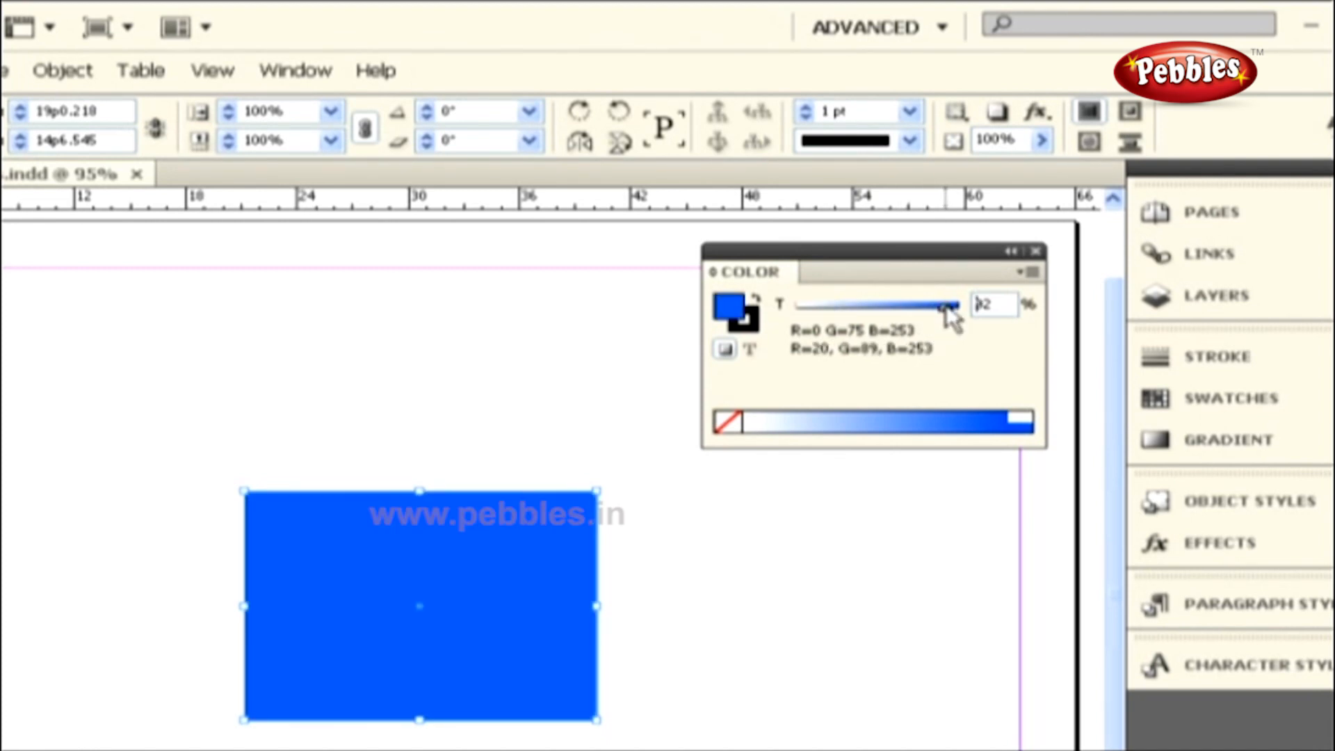
click(1032, 272)
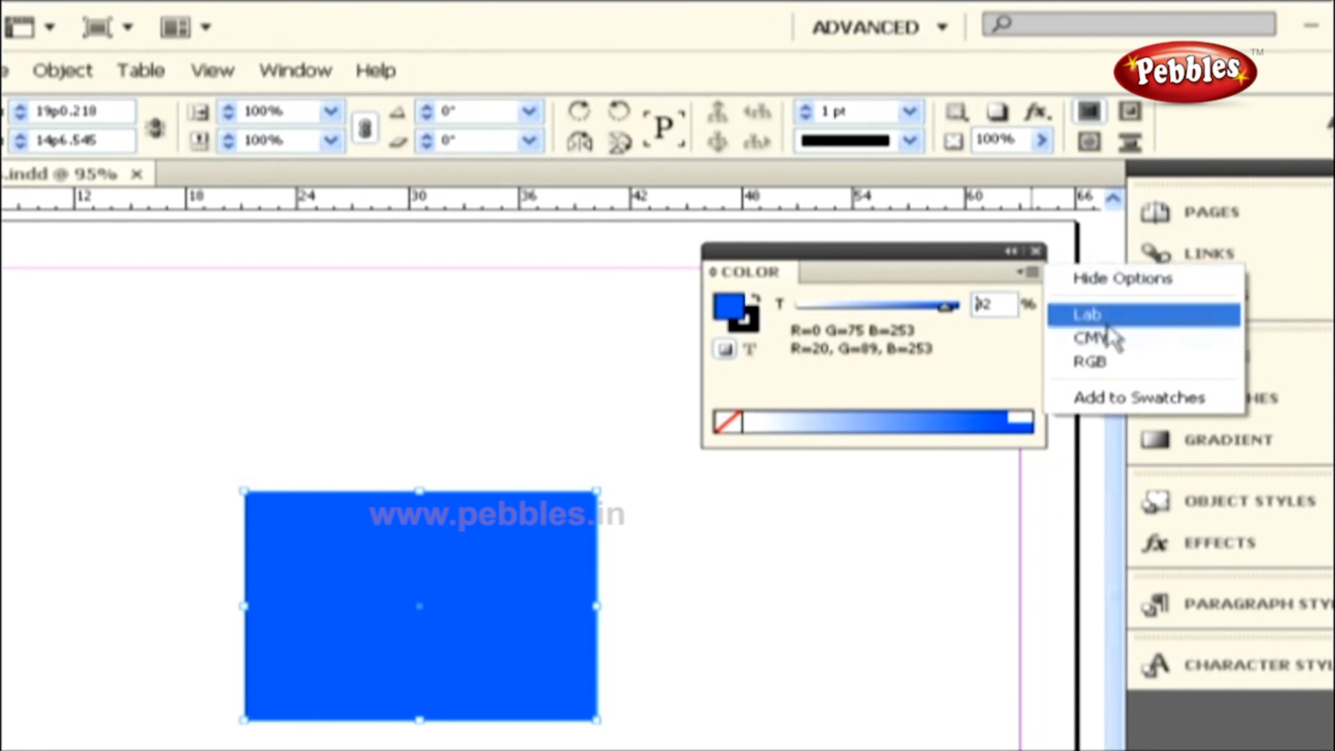
click(1115, 362)
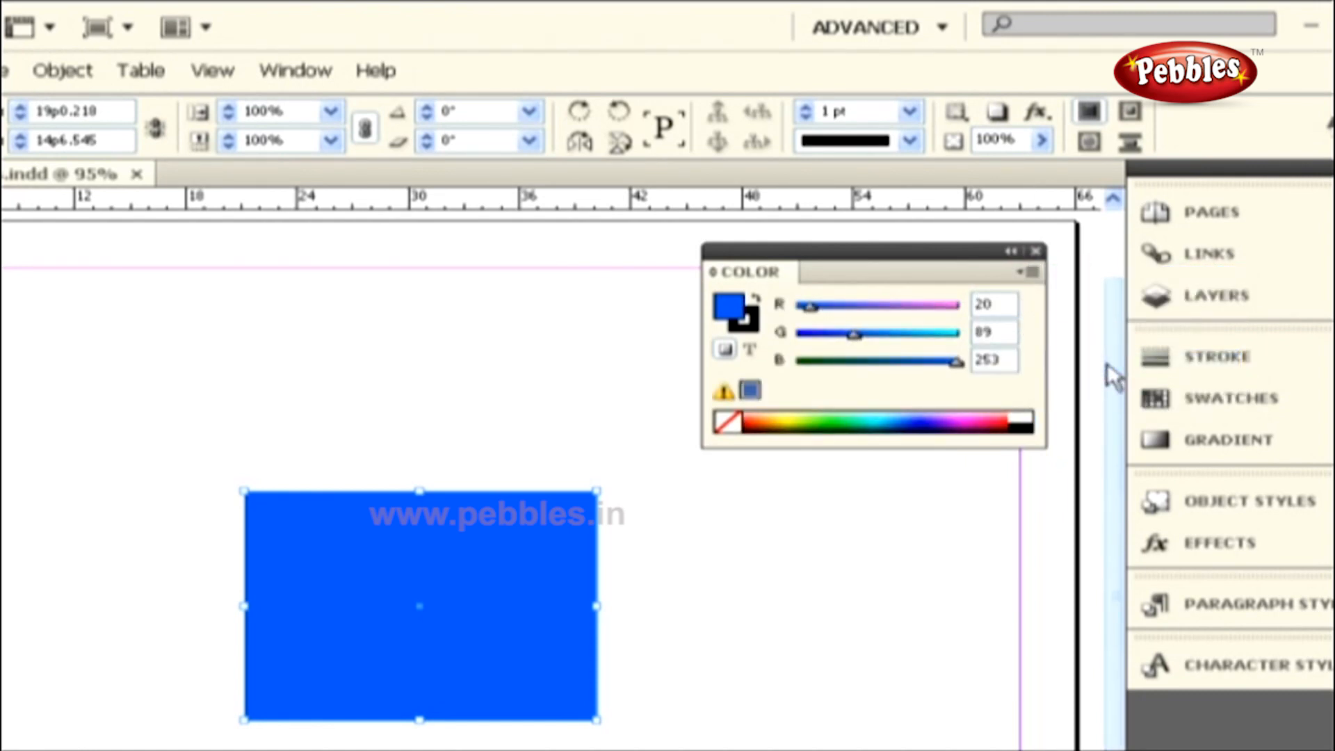
Change the rectangle's fill to R 188, G 36, B 175, and pick an orange-red from the color spectrum instead.
drag(810, 306, 822, 335)
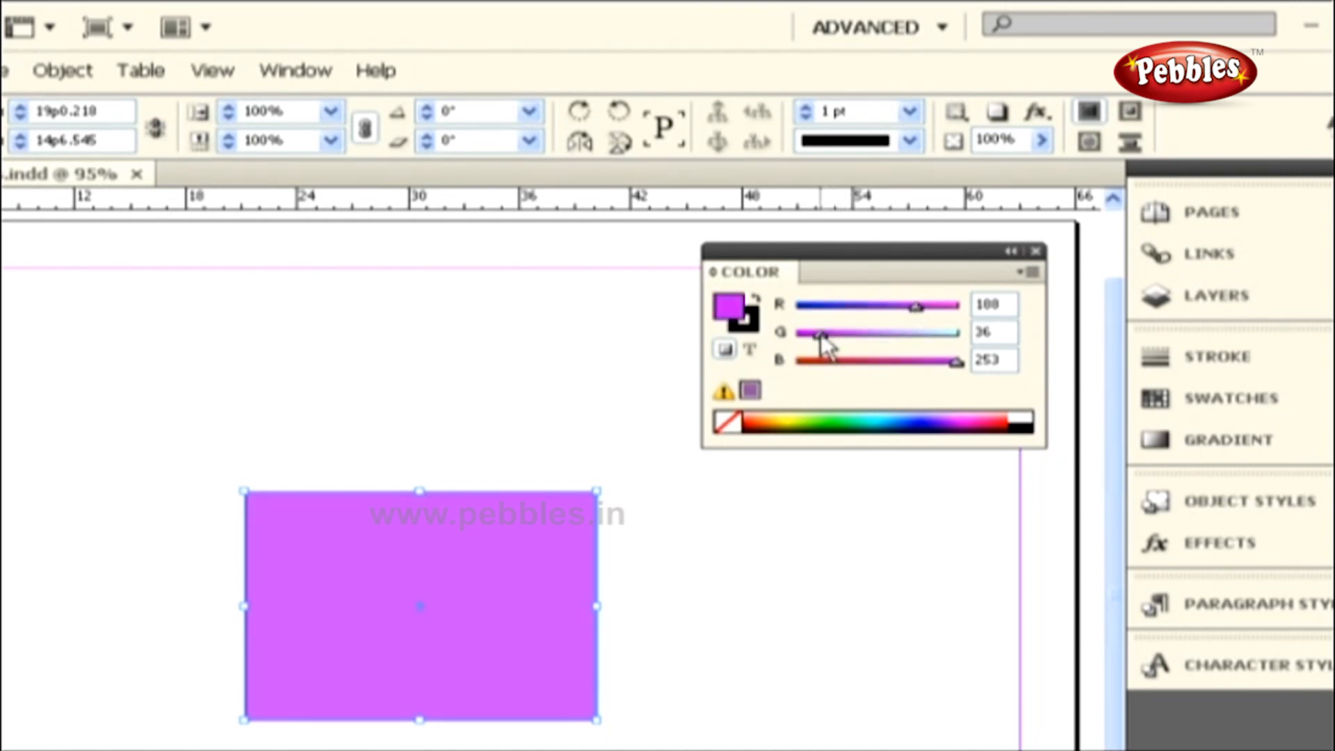
drag(956, 364, 907, 363)
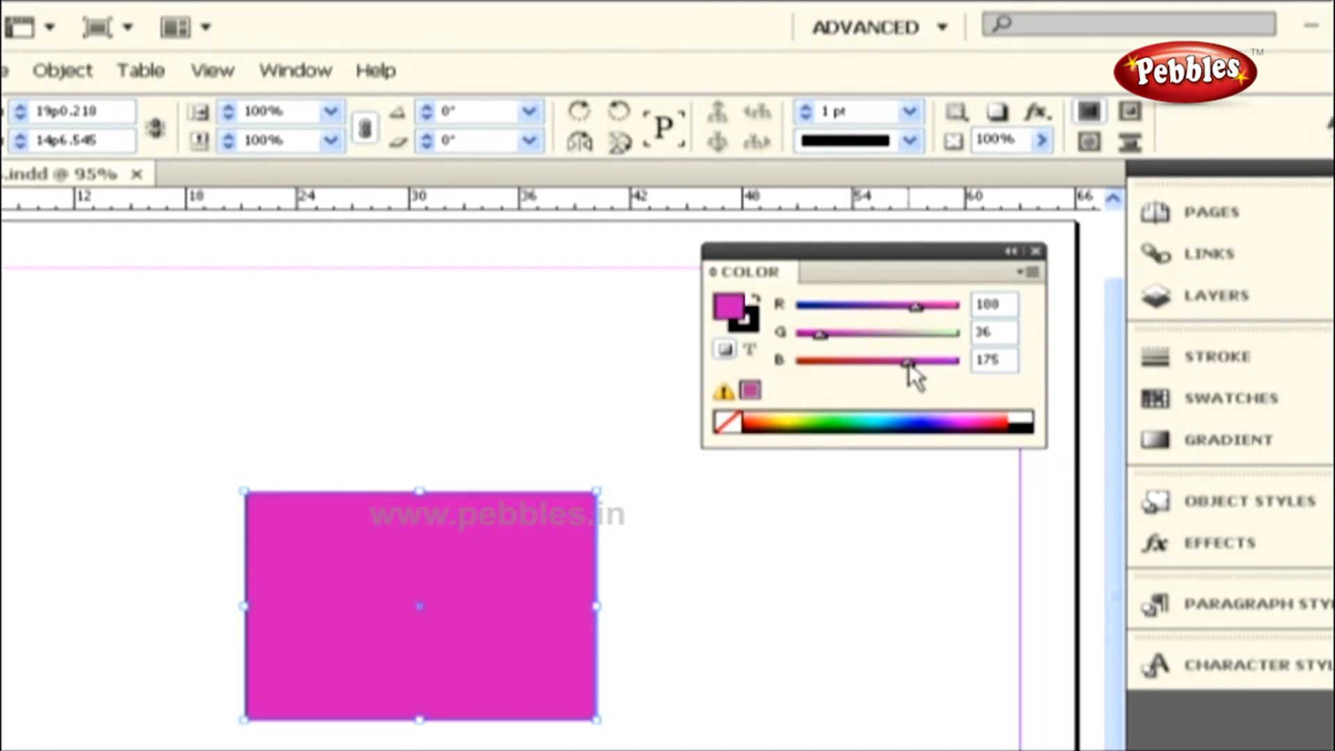
click(760, 420)
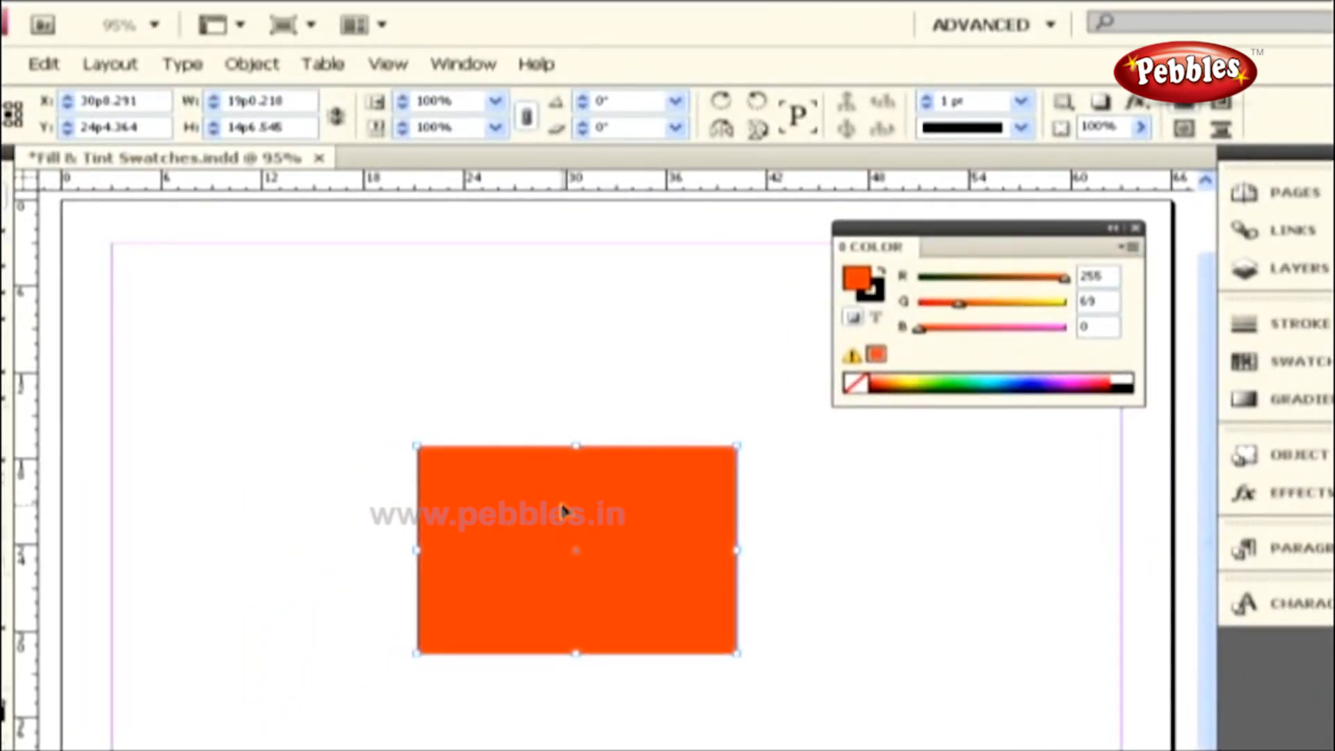
Use the Color Picker to change the rectangle's fill to a pink of R 237, G 22, B 121.
double_click(859, 282)
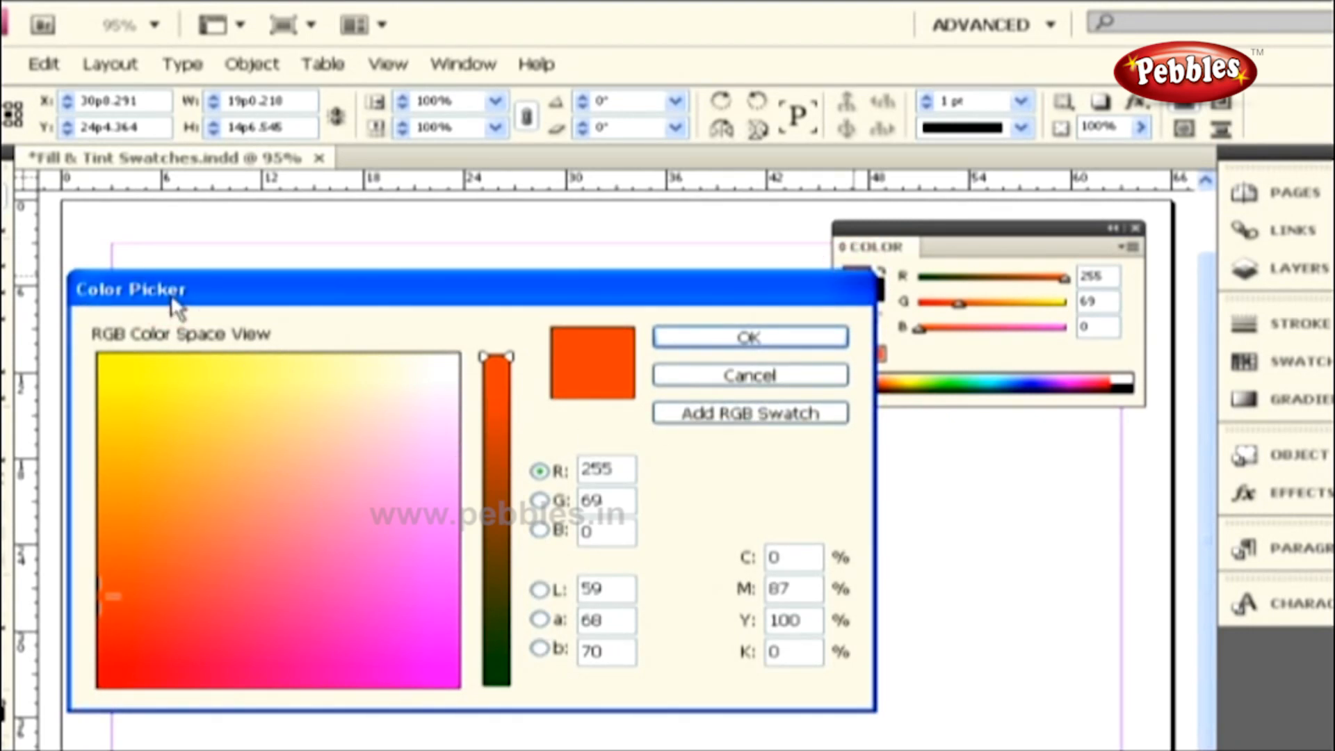
click(269, 657)
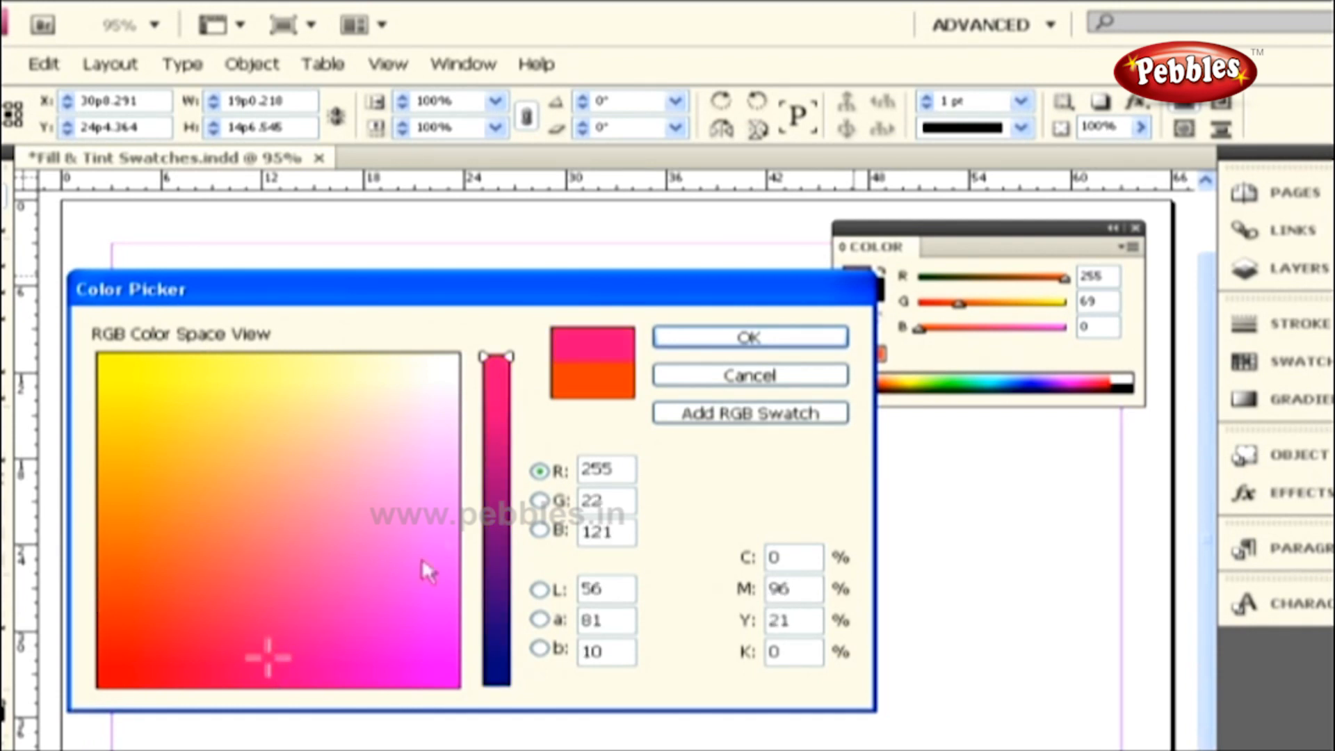
click(505, 379)
mouse_move(505, 378)
mouse_down()
mouse_move(508, 489)
mouse_move(511, 379)
mouse_up()
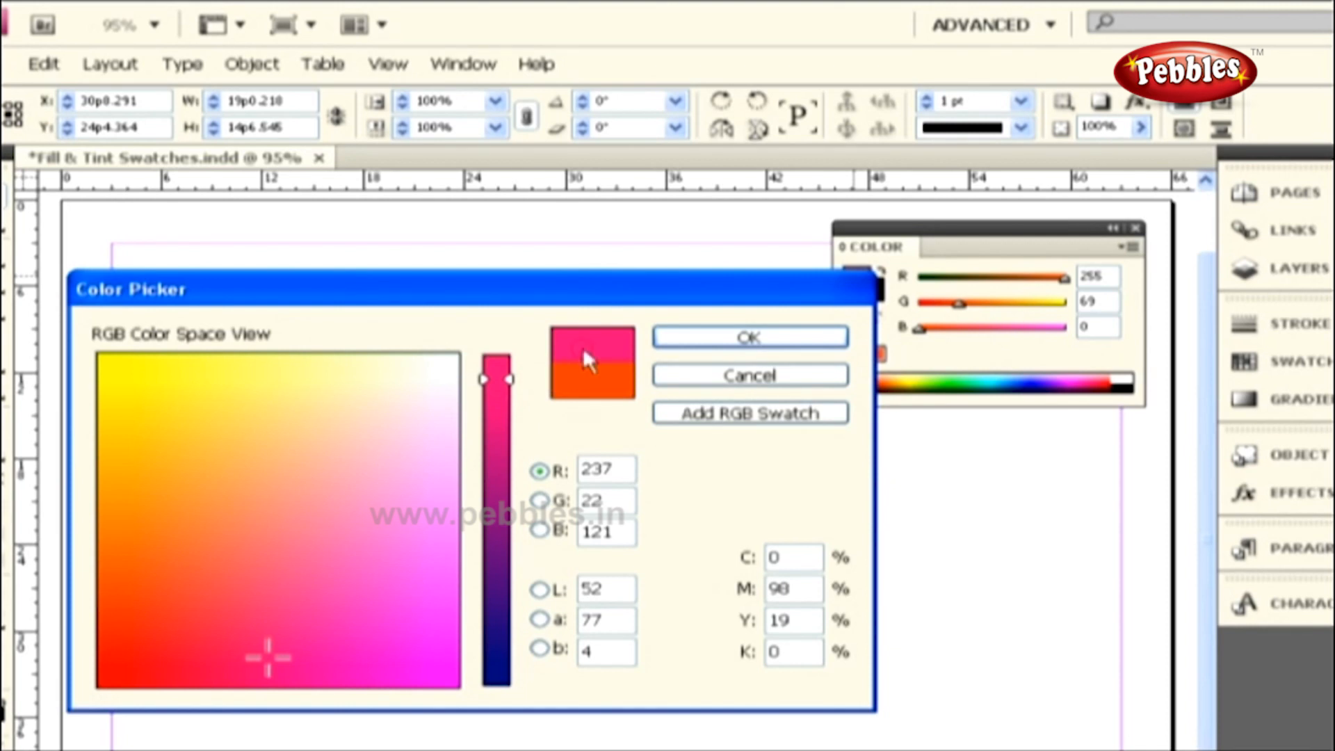
click(718, 340)
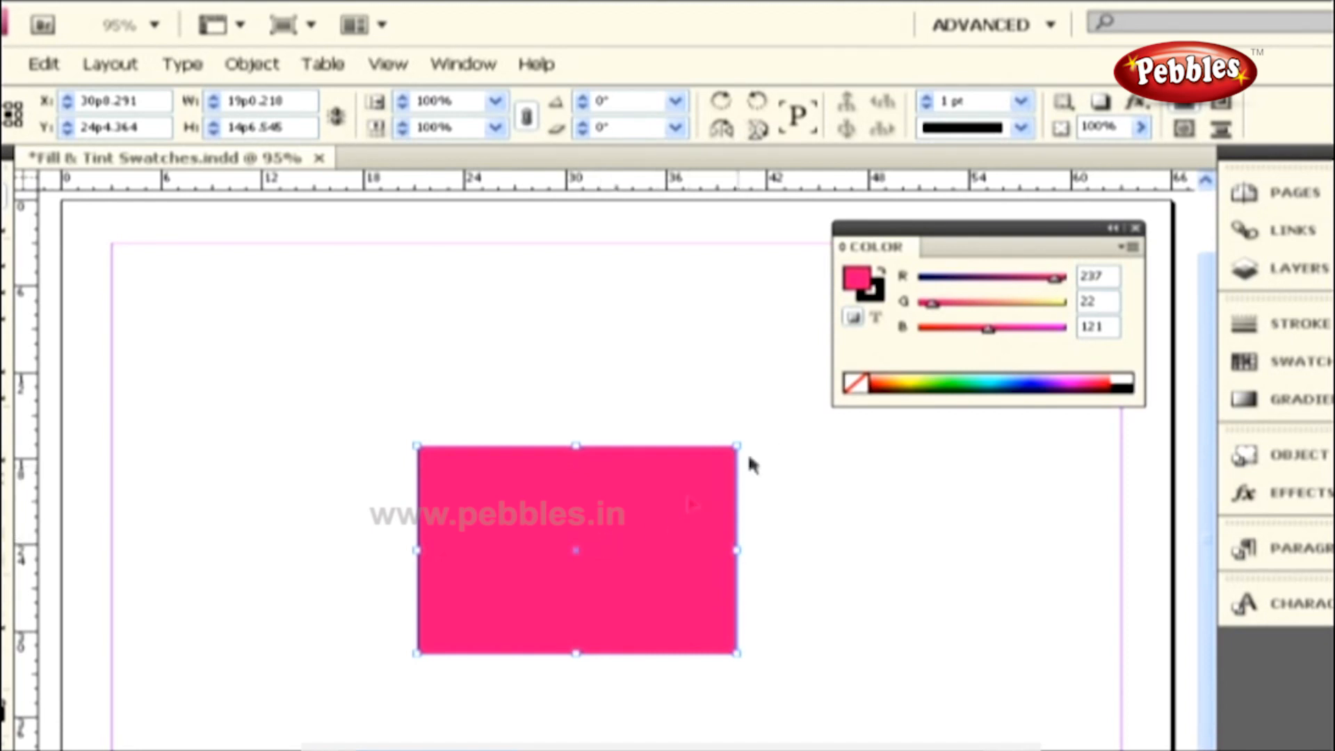
Add the rectangle's pink fill color to the swatches.
right_click(862, 287)
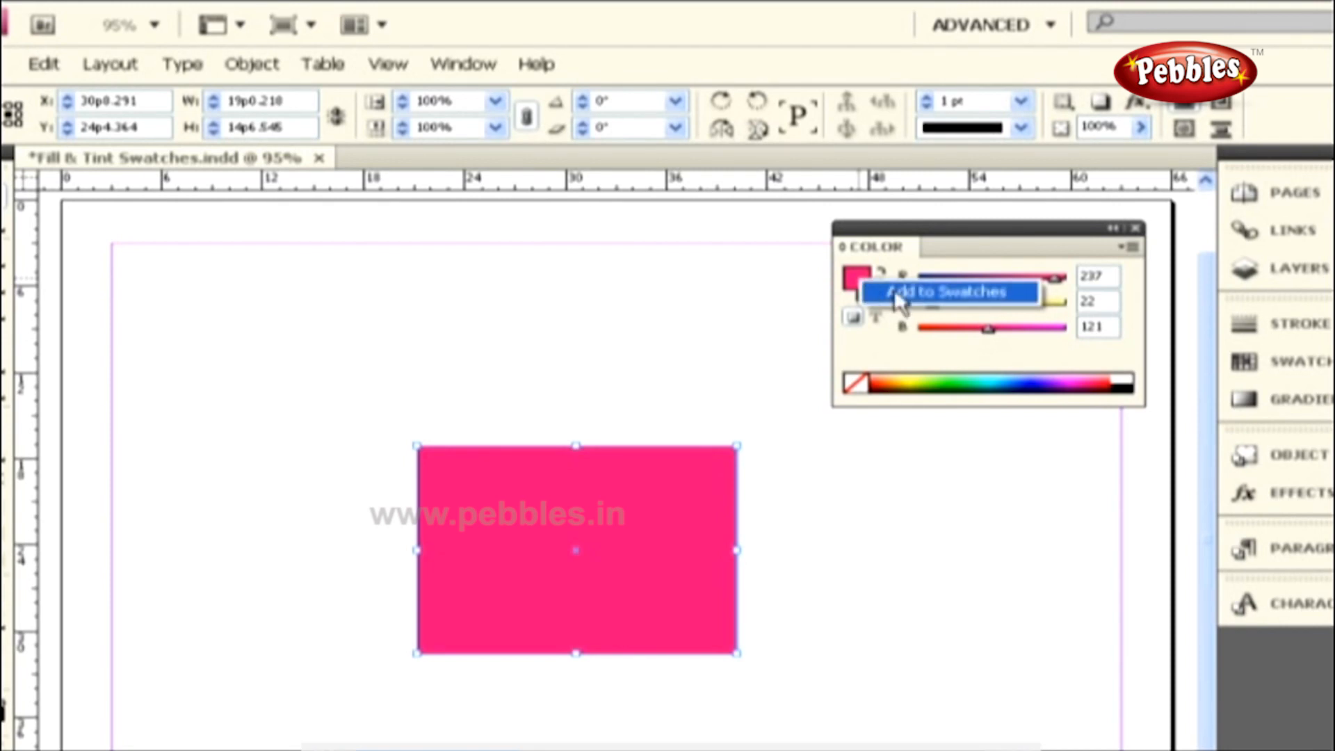
click(894, 349)
click(1131, 251)
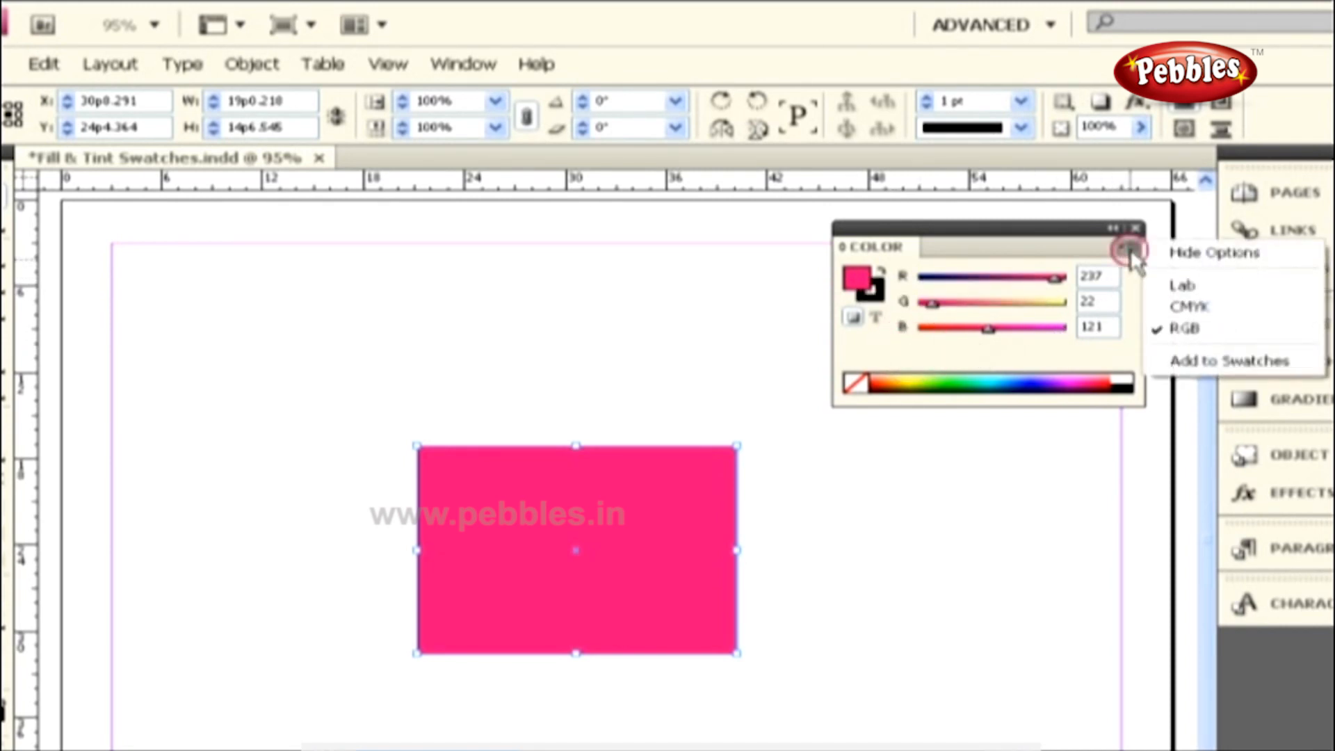
click(1172, 361)
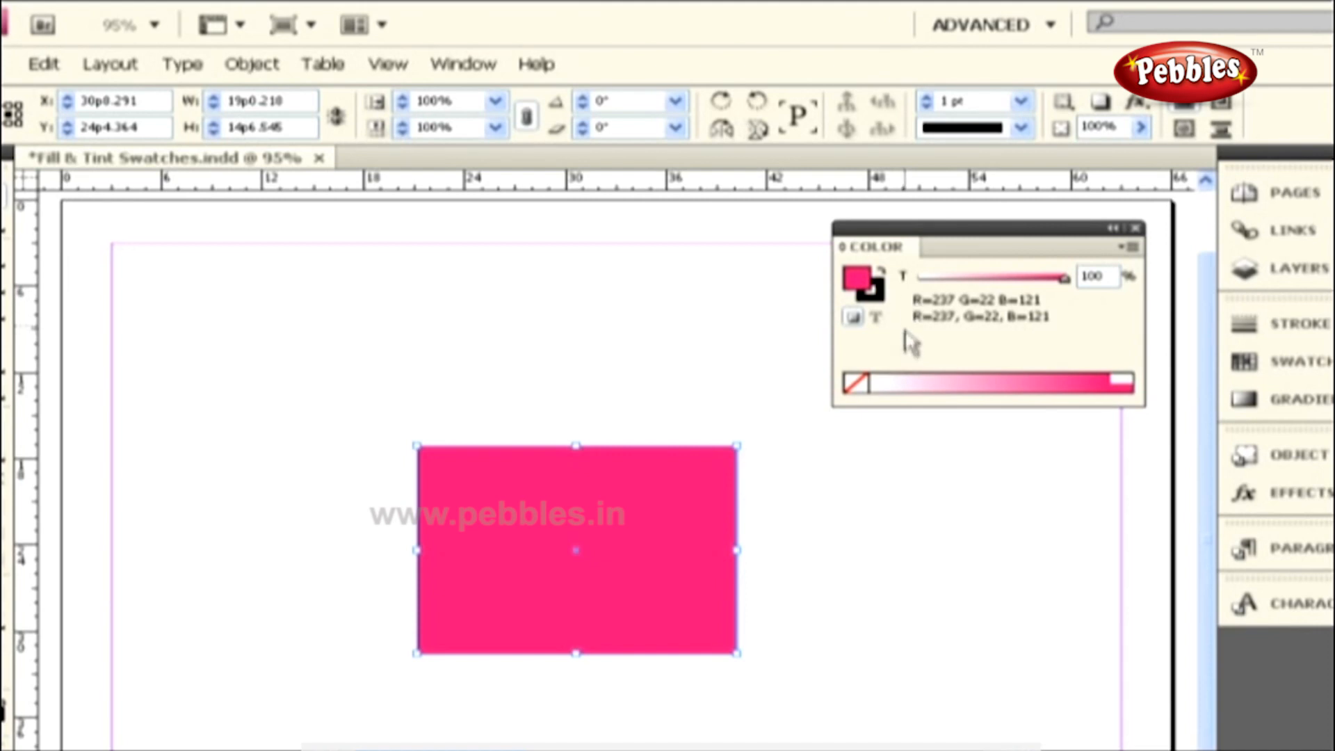
Lower the pink fill's tint to 83% and add the tint to the swatches.
click(905, 276)
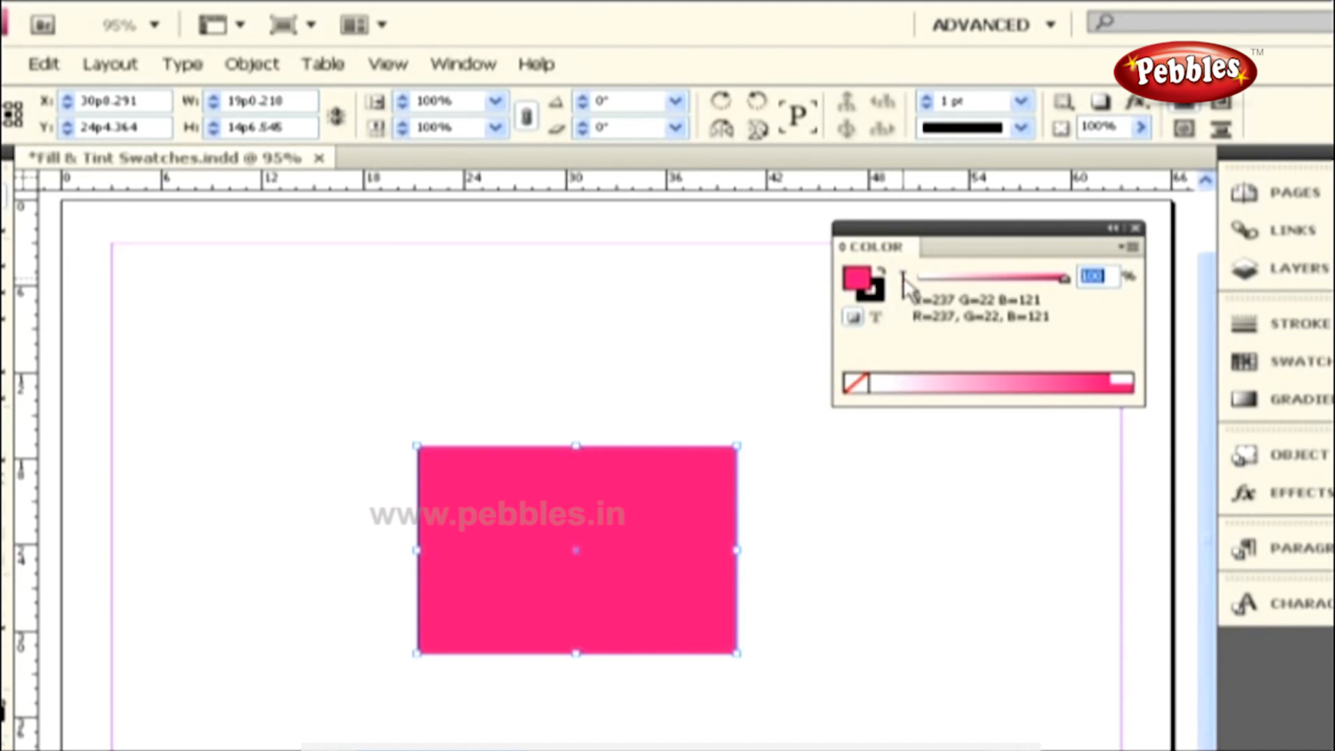
mouse_move(1064, 278)
mouse_down()
mouse_move(987, 278)
mouse_move(1043, 278)
mouse_up()
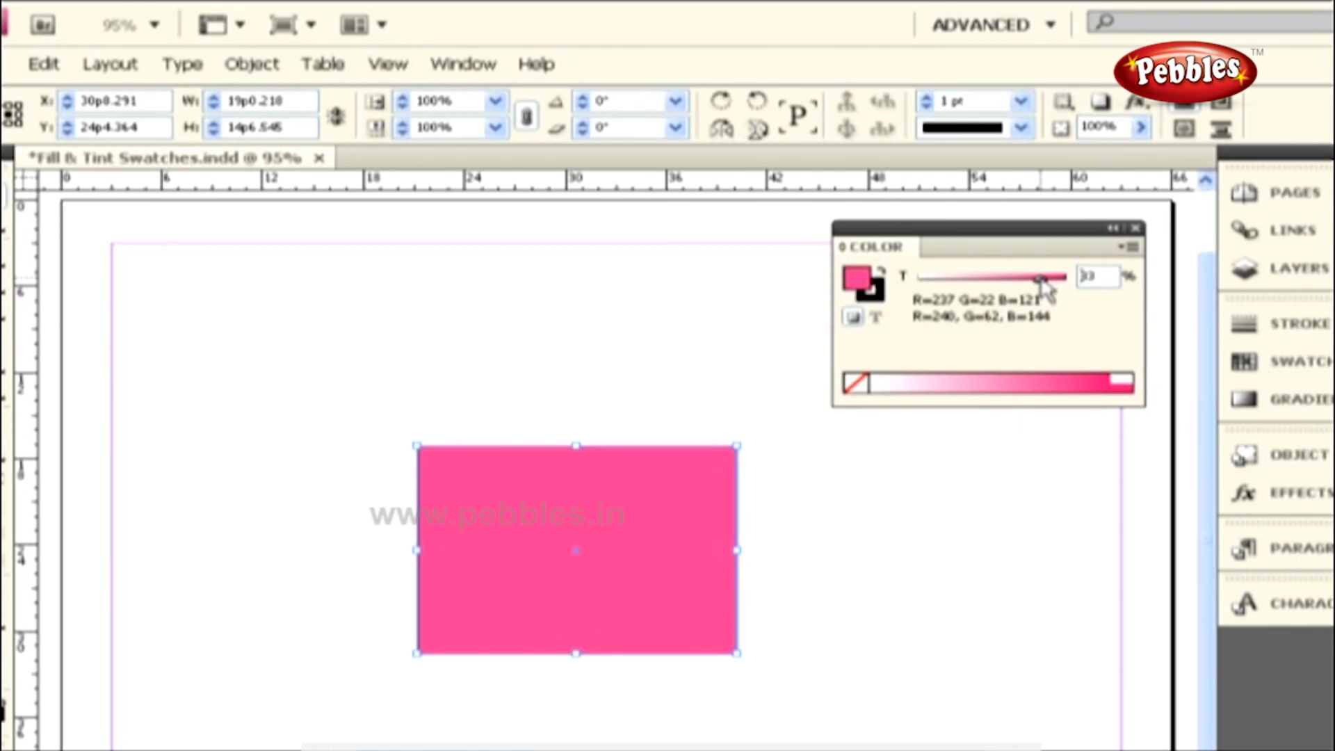
right_click(864, 283)
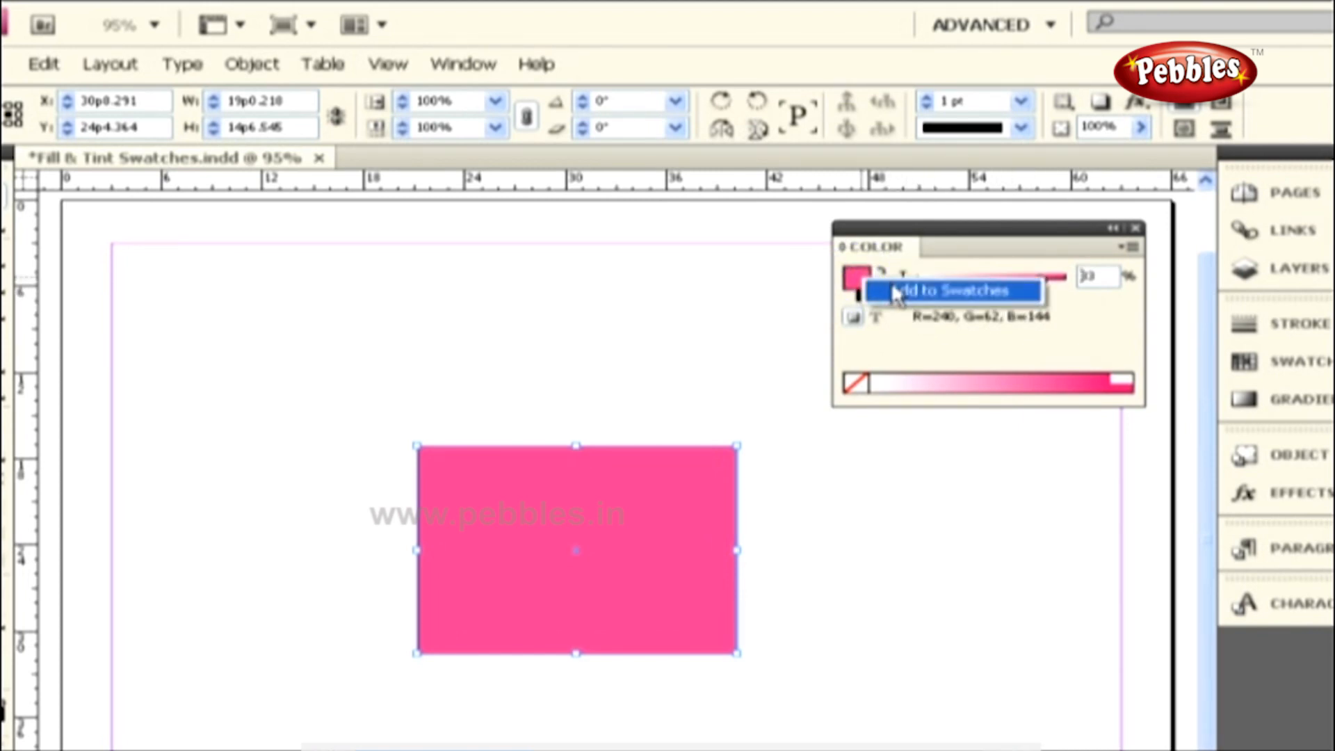
click(897, 290)
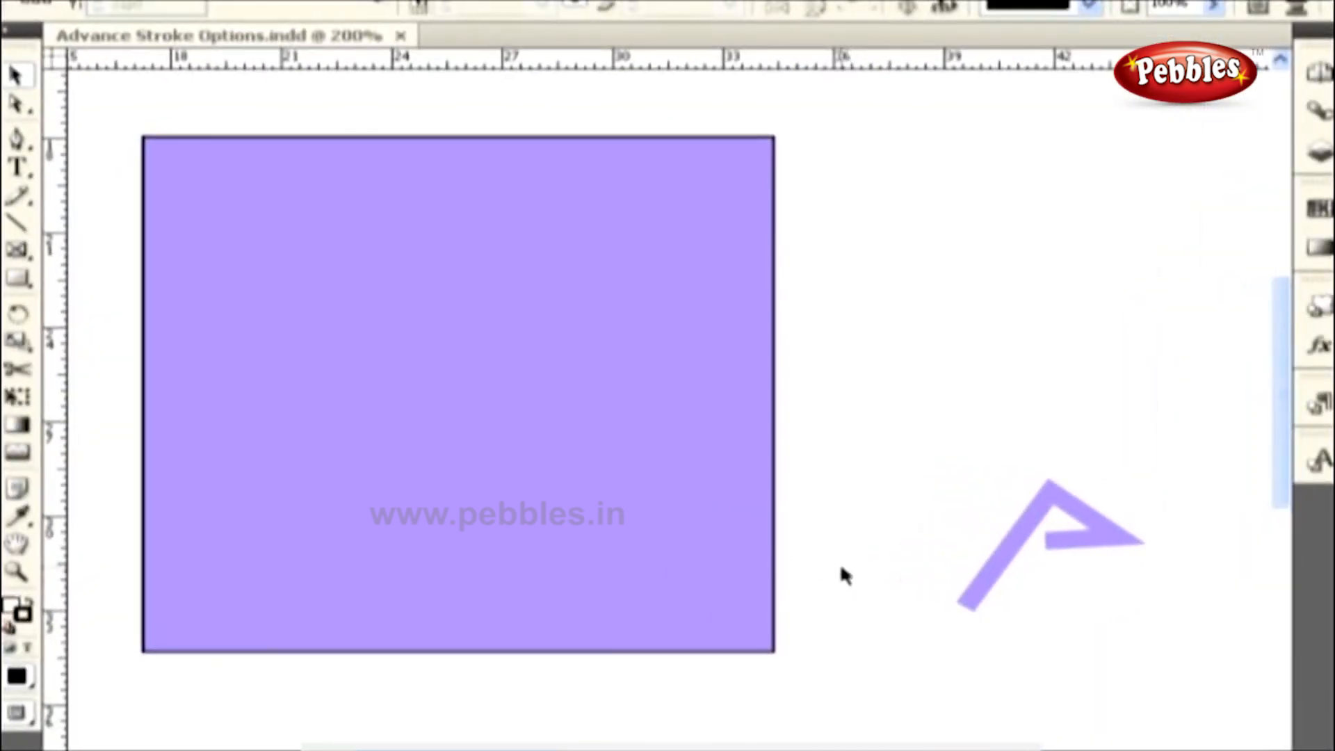
In the Advance Stroke Options document, select the purple rectangle and open its stroke settings.
click(513, 347)
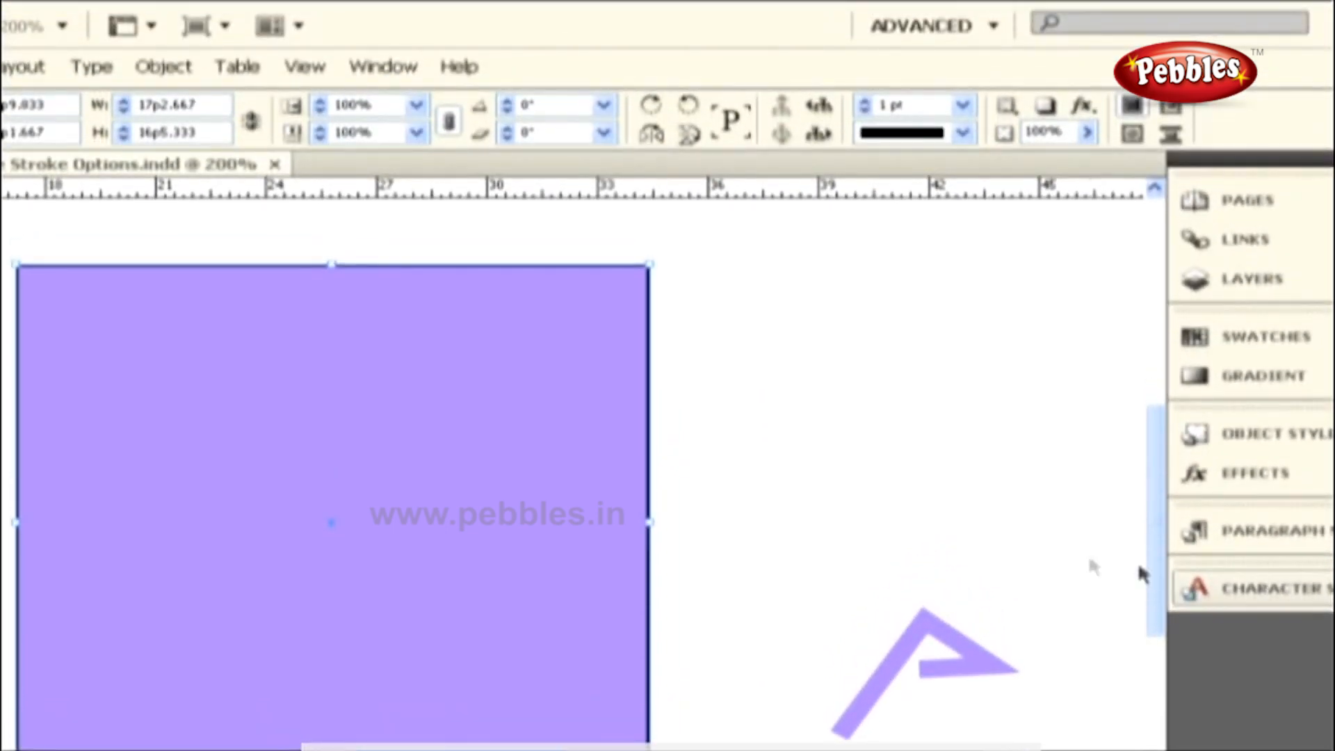
click(377, 73)
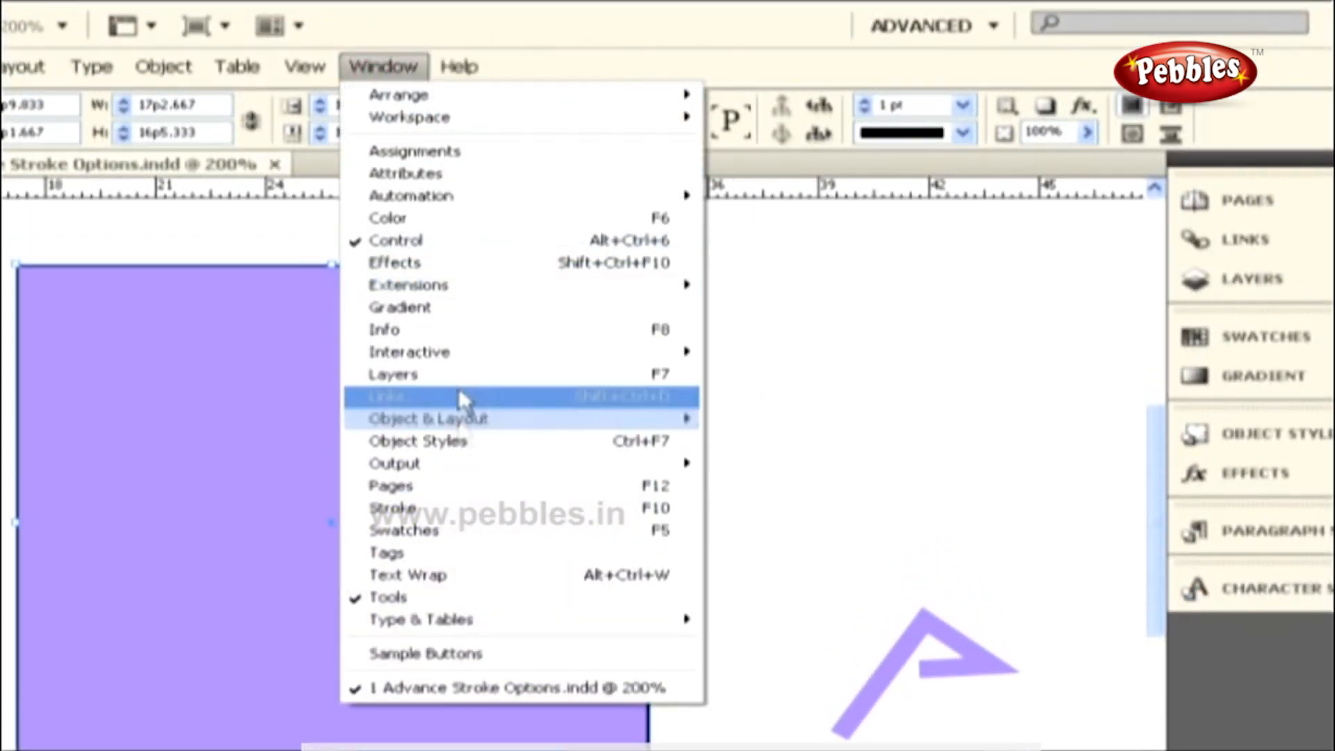
click(653, 514)
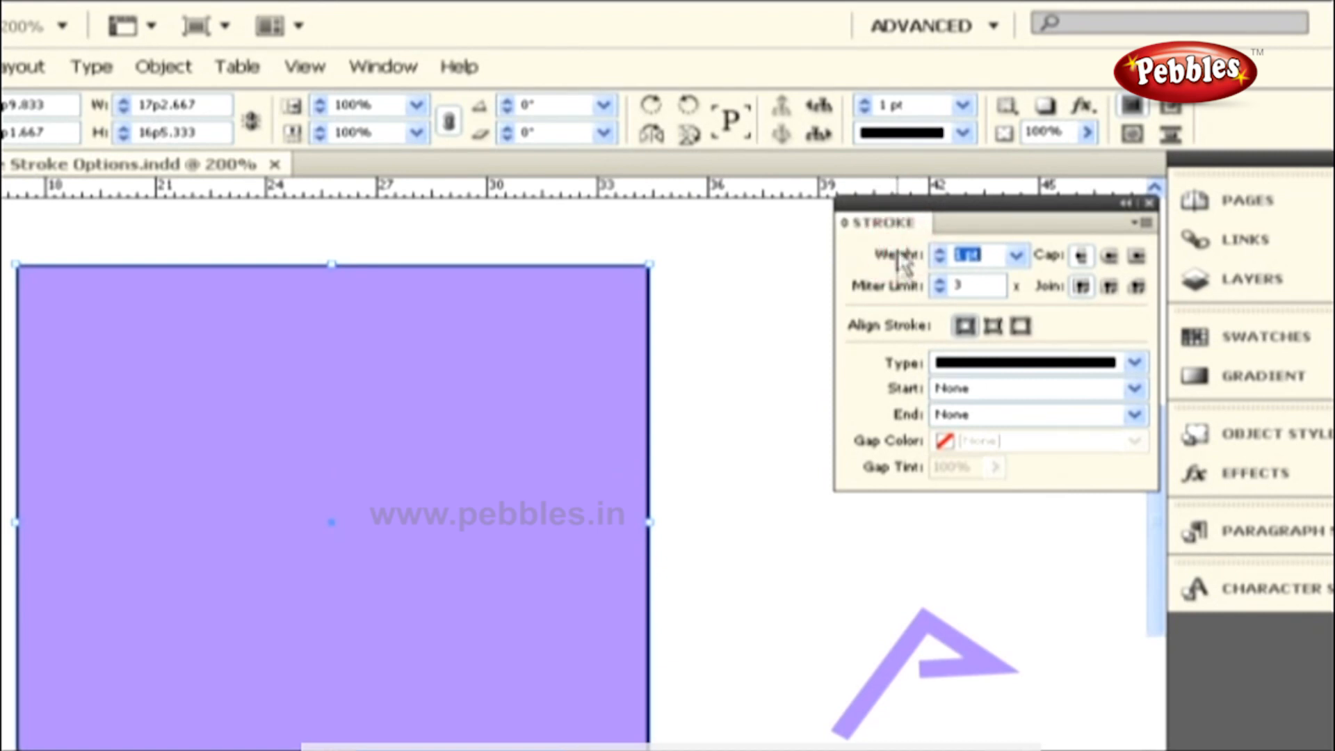
click(895, 366)
click(870, 329)
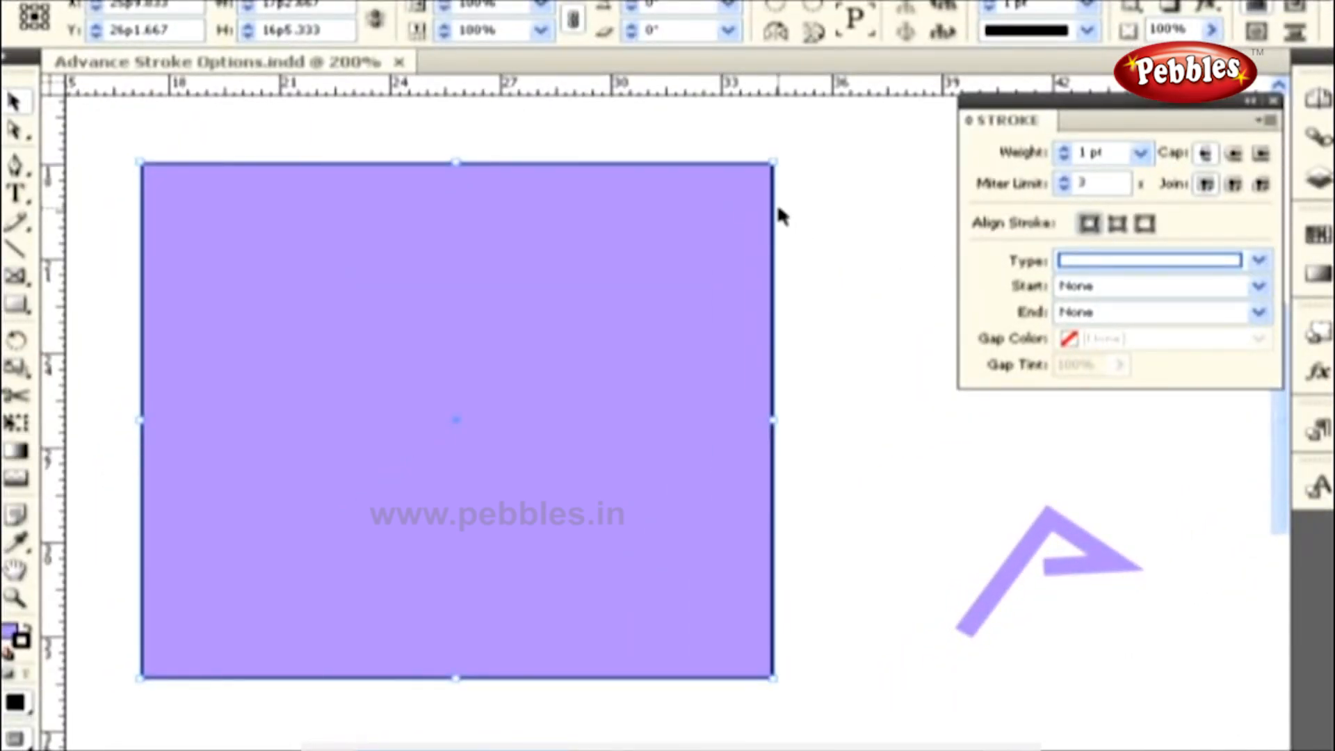
Set the purple rectangle's stroke weight to 10 pt.
click(1140, 155)
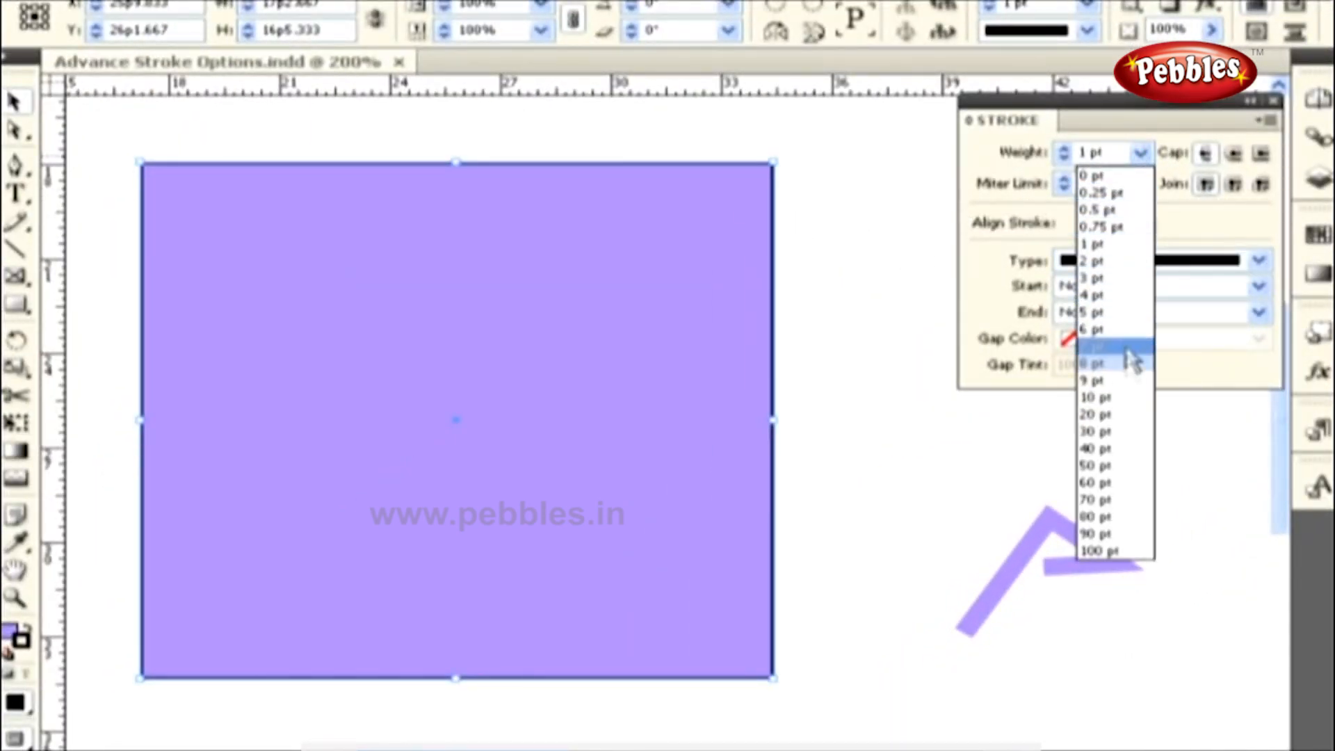
click(1127, 400)
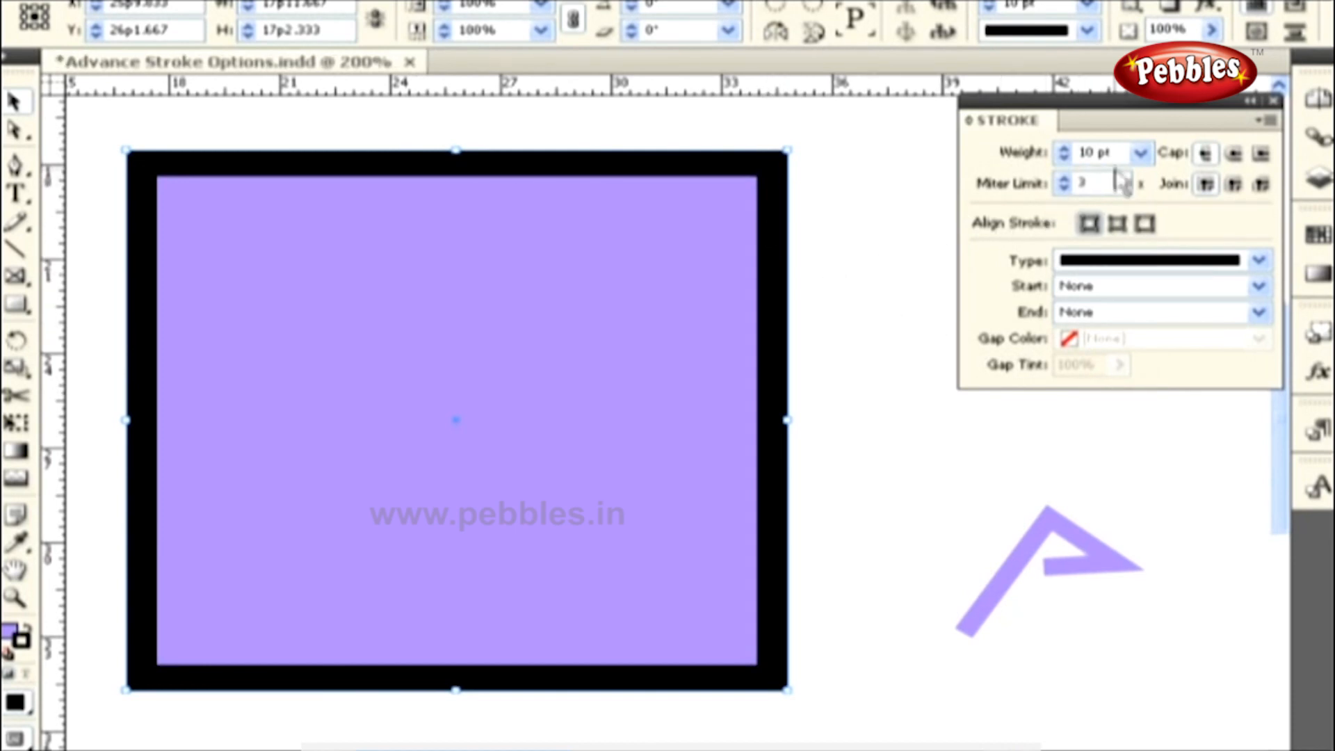
drag(1107, 151, 1082, 152)
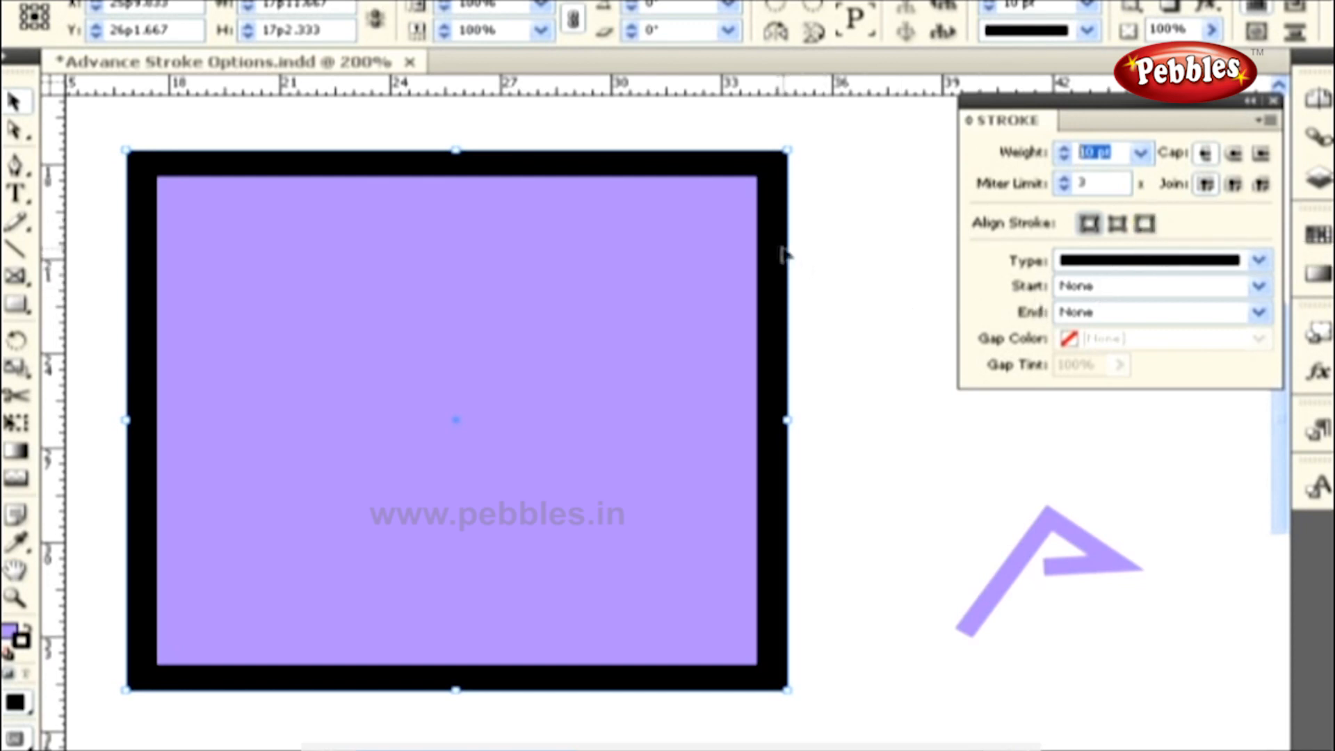
Try the rectangle's stroke aligned to the center and the inside, and settle on aligning it to the outside.
click(1089, 224)
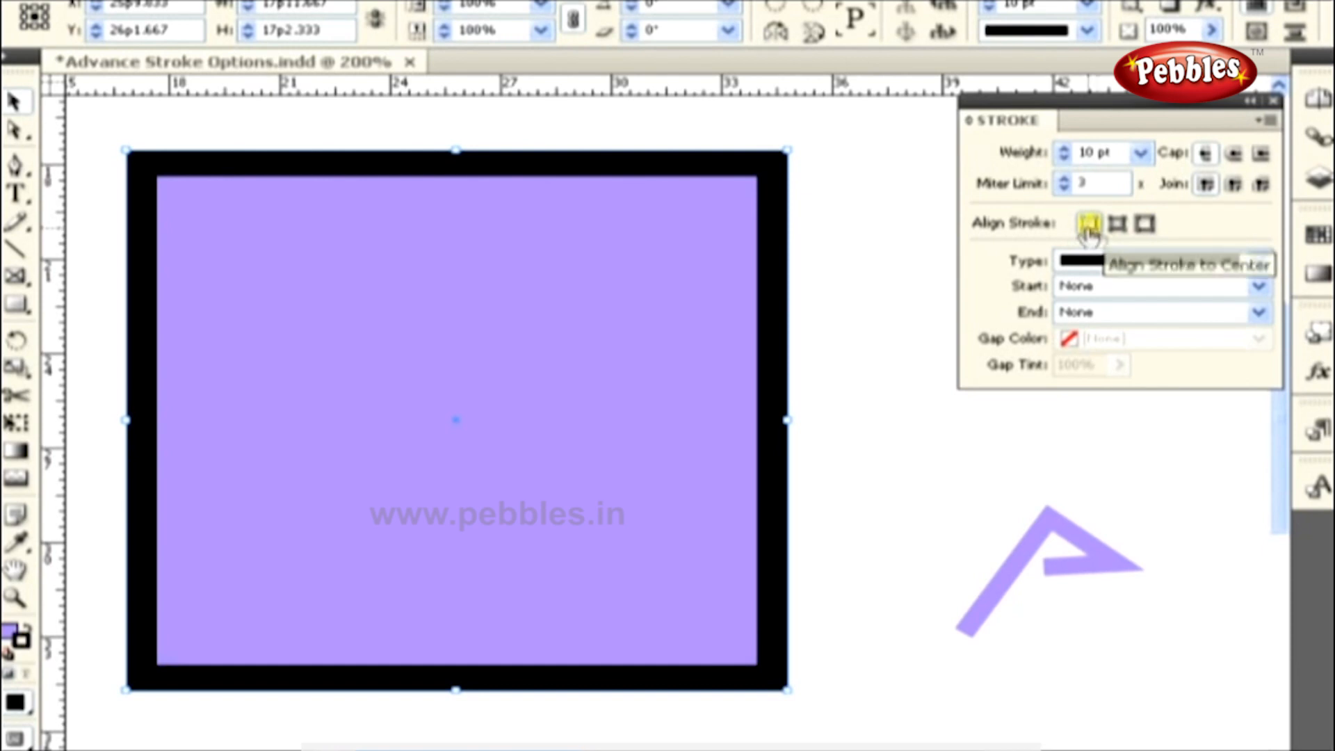
click(1117, 224)
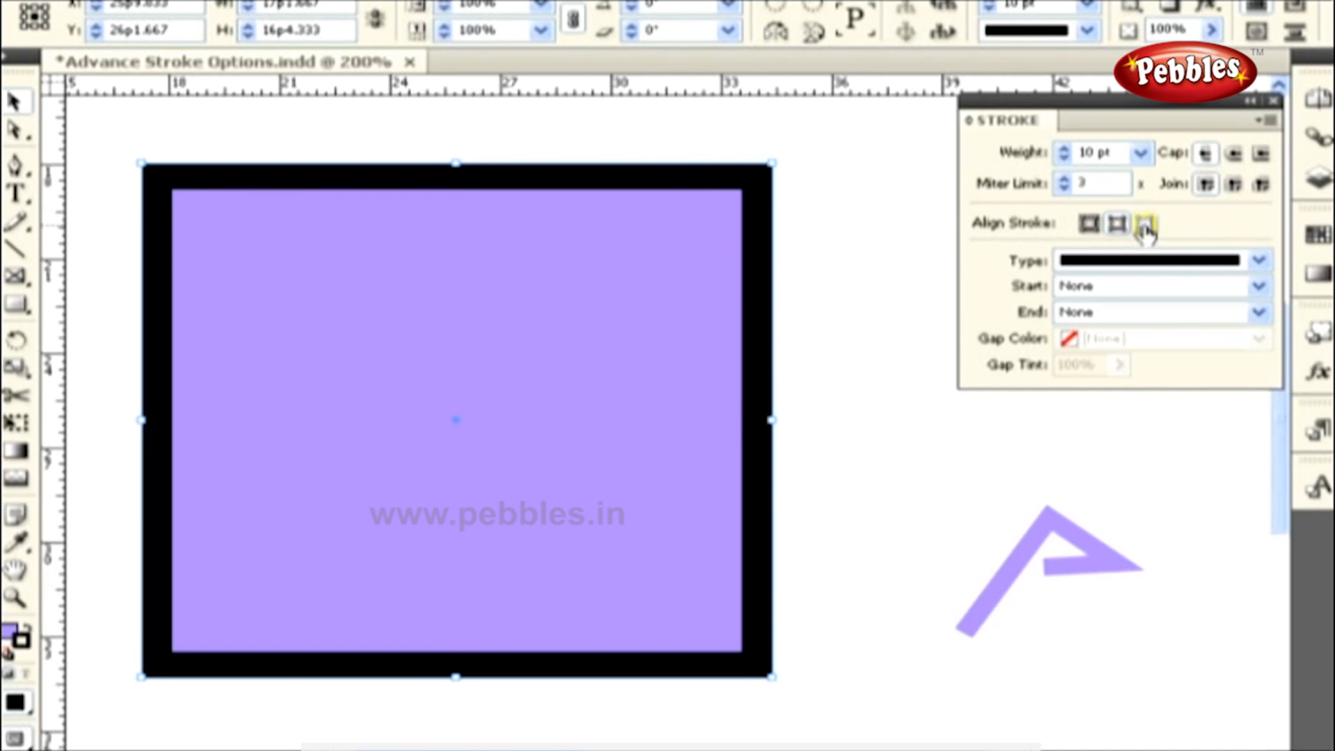
click(1145, 225)
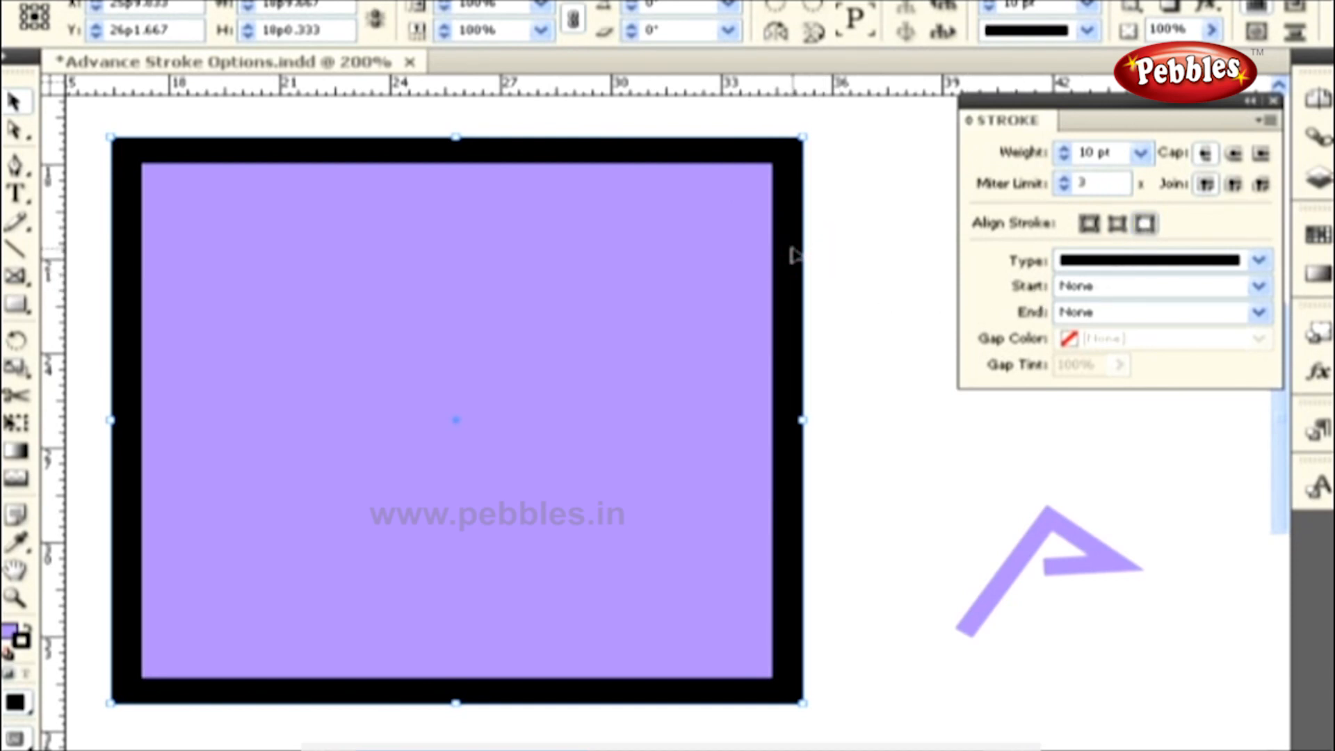
Change the rectangle's stroke type to Dashed.
click(1252, 261)
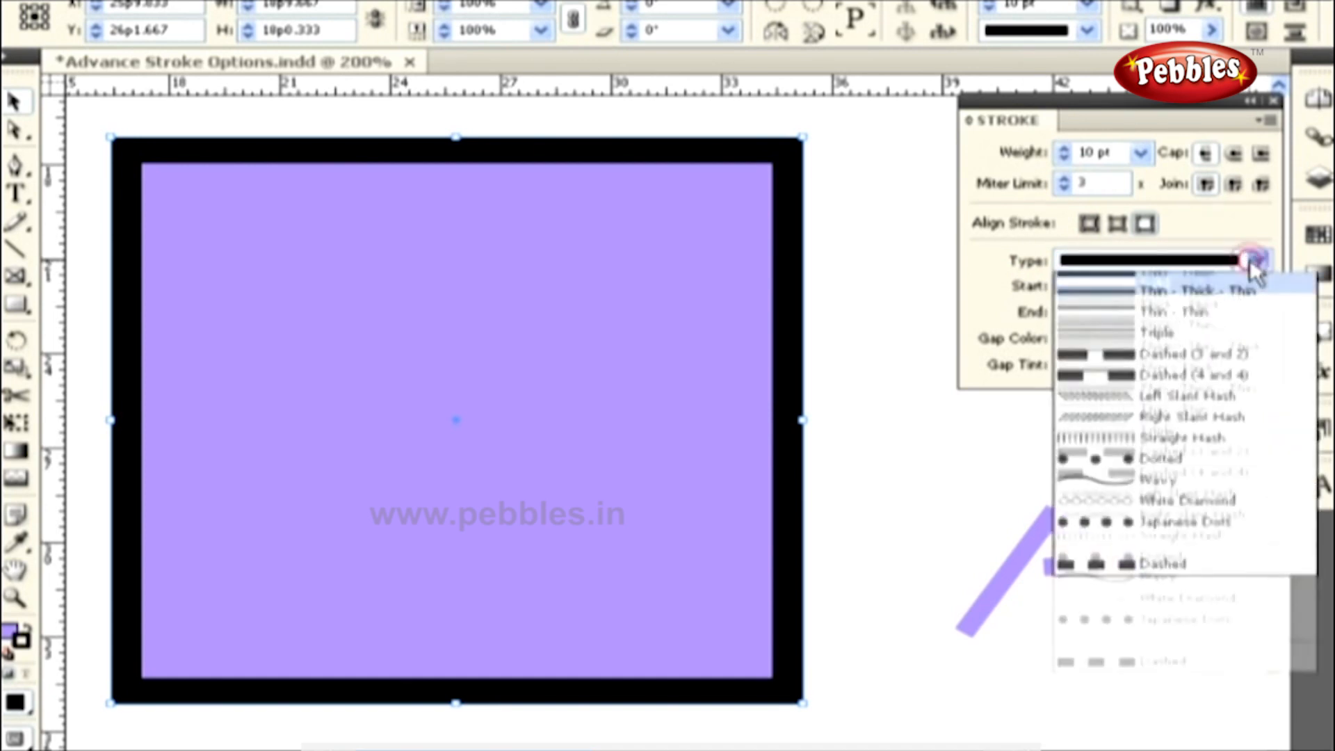
click(1242, 667)
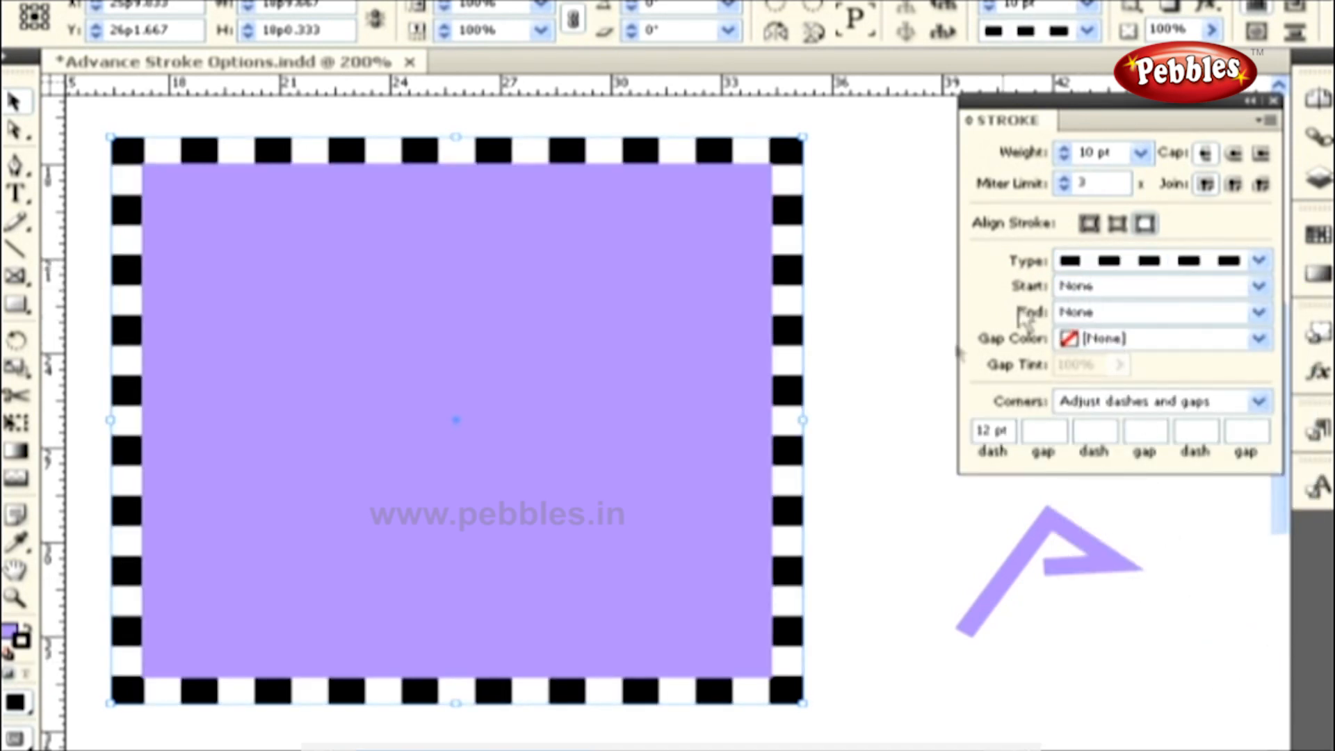
click(798, 242)
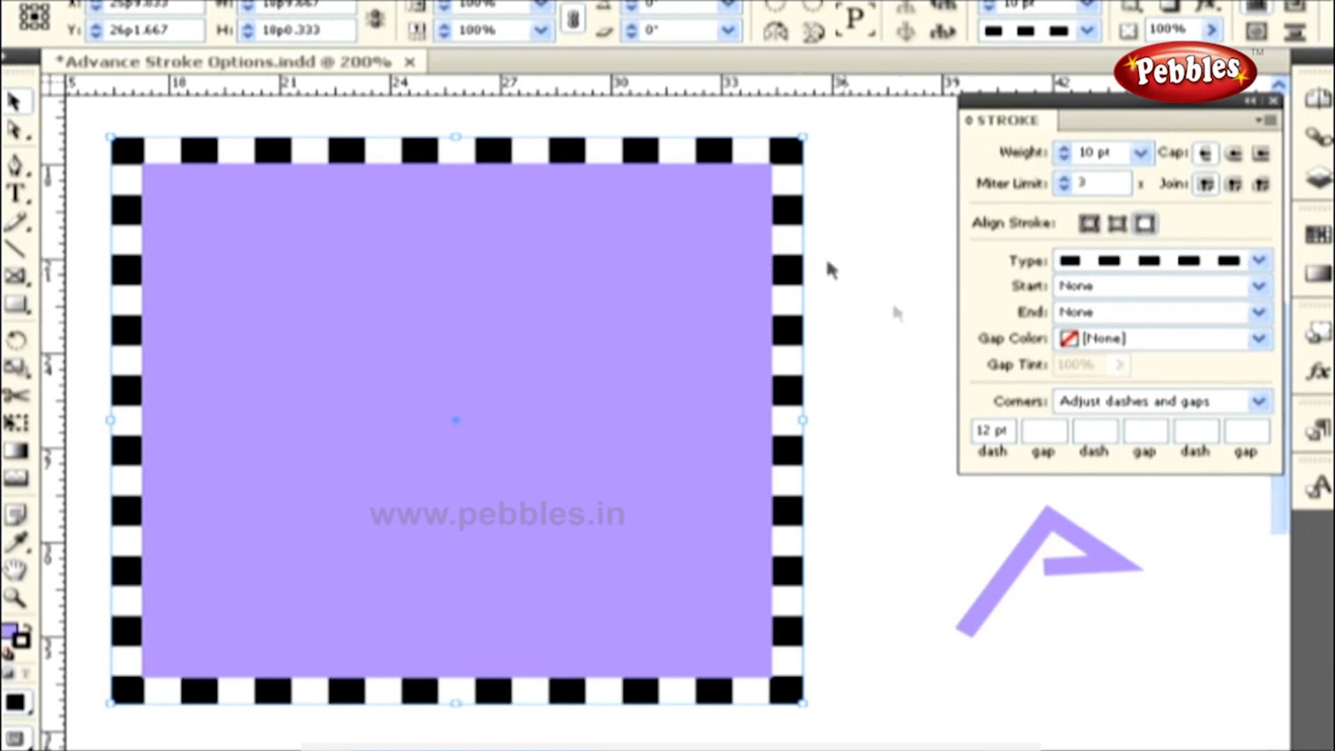
Color the gaps of the dashed stroke yellow (C=0 M=0 Y=100 K=0) with a gap tint of 60%.
click(995, 342)
click(993, 368)
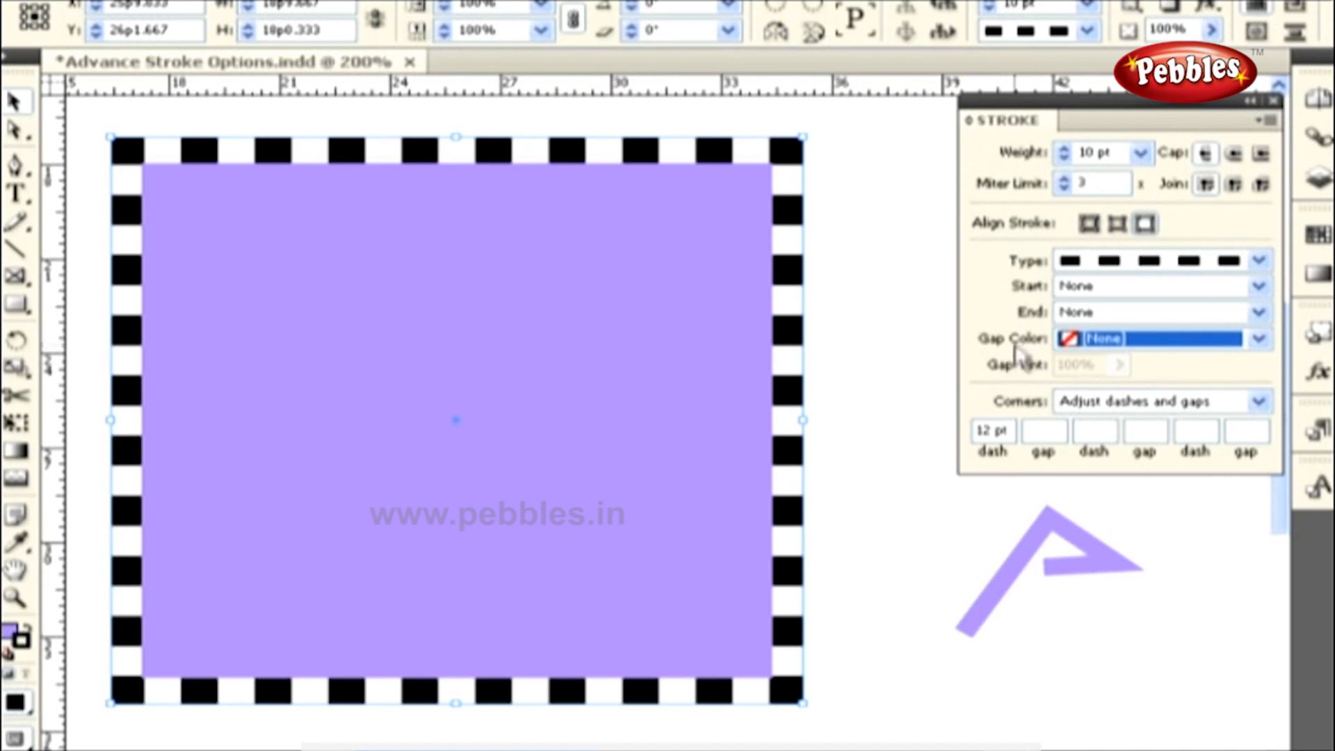
click(1175, 338)
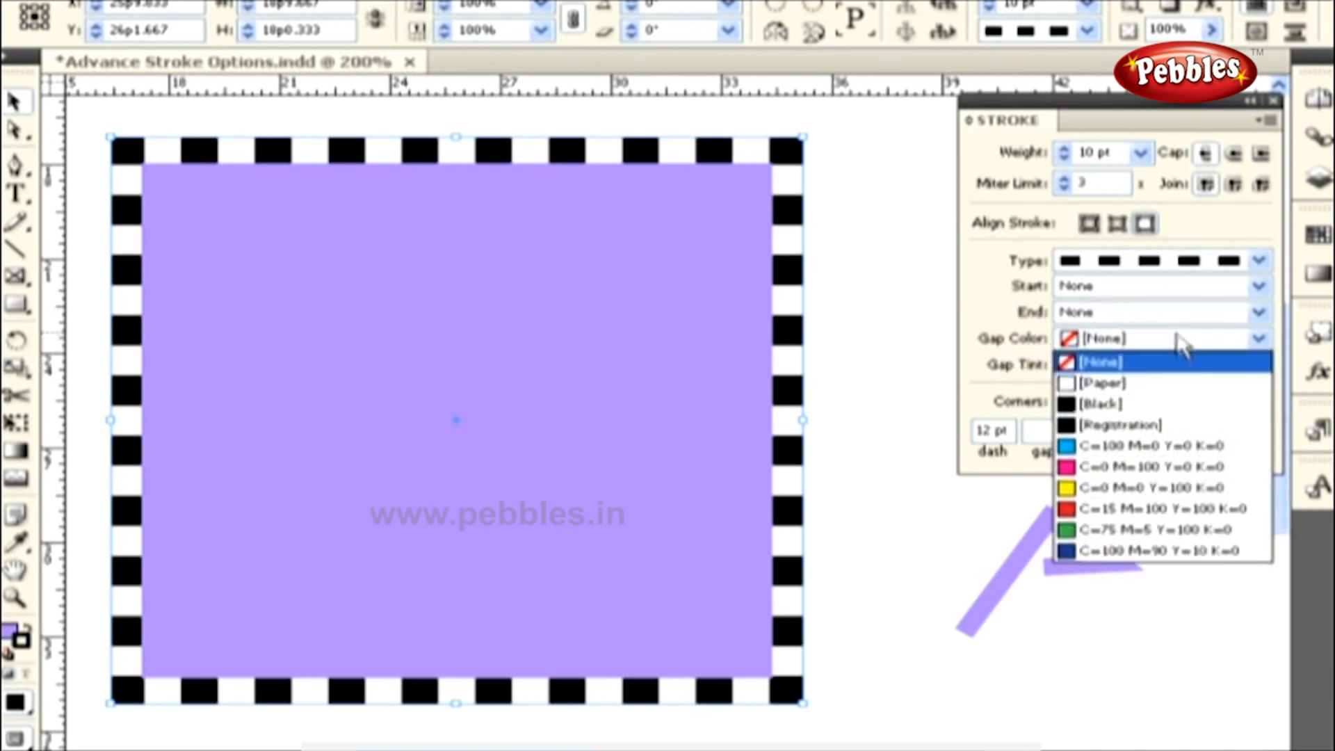
click(1177, 487)
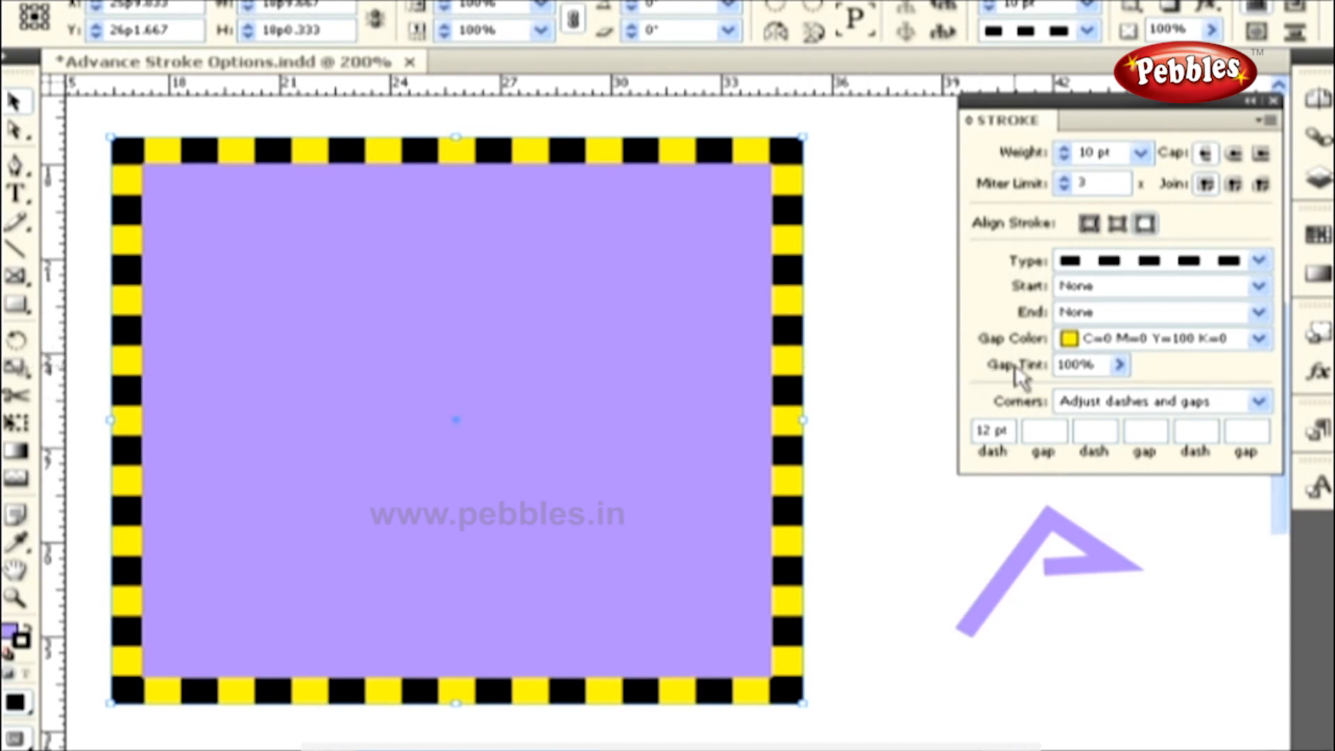
click(1118, 364)
drag(1113, 384, 1048, 387)
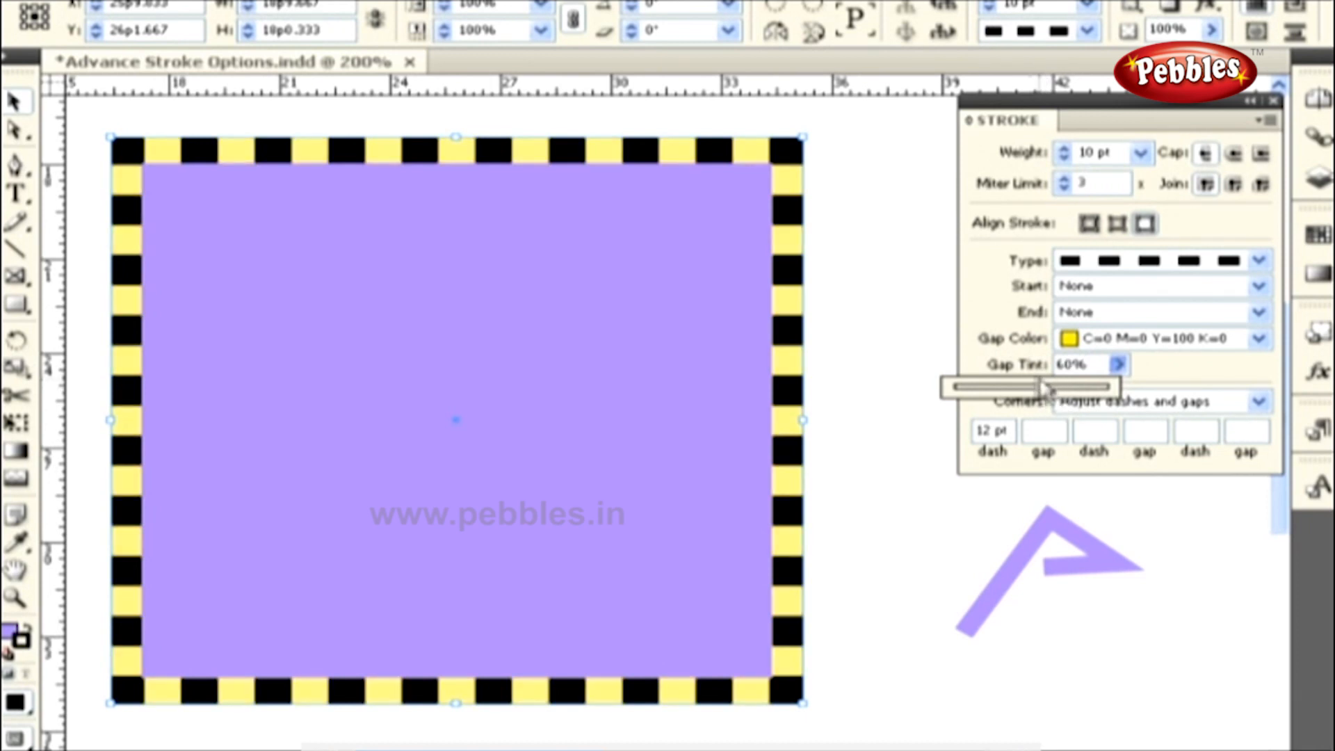
click(795, 153)
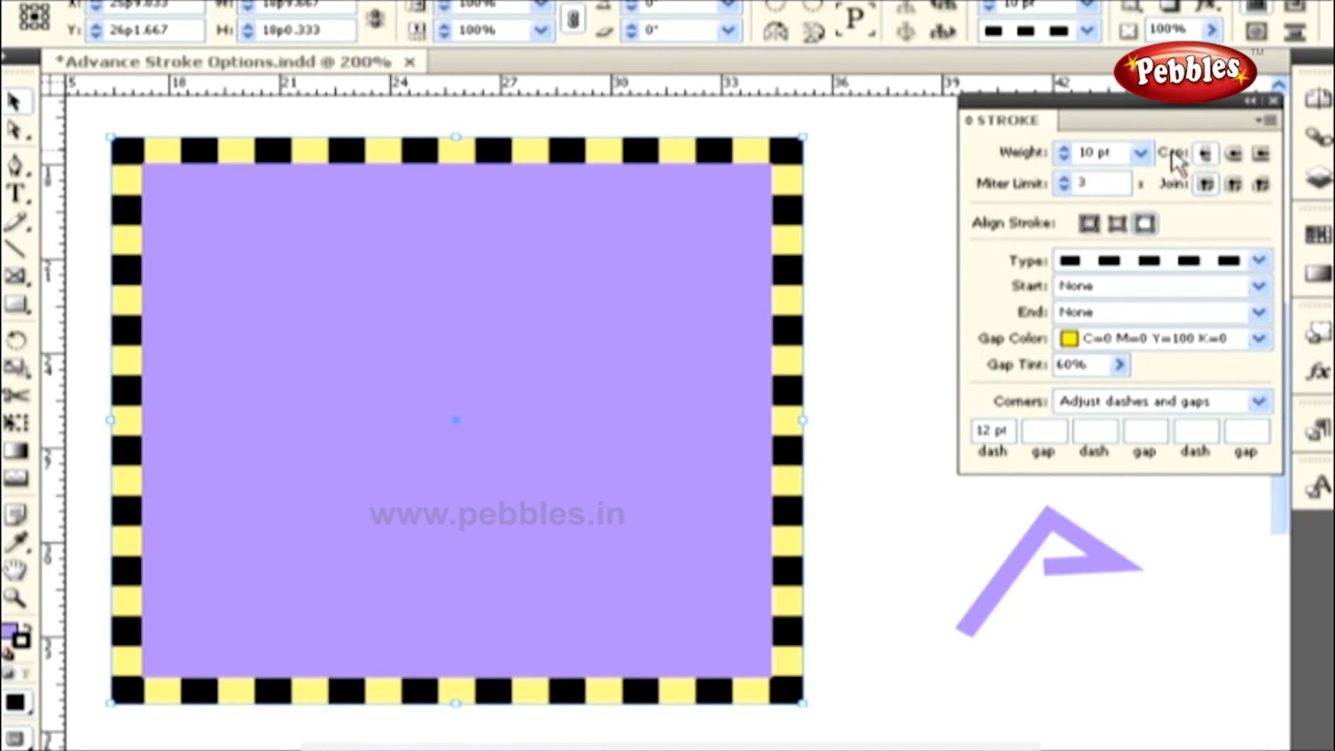
Try the round and projecting caps on the rectangle's dashed stroke, and return it to the butt cap.
click(1206, 154)
click(1236, 157)
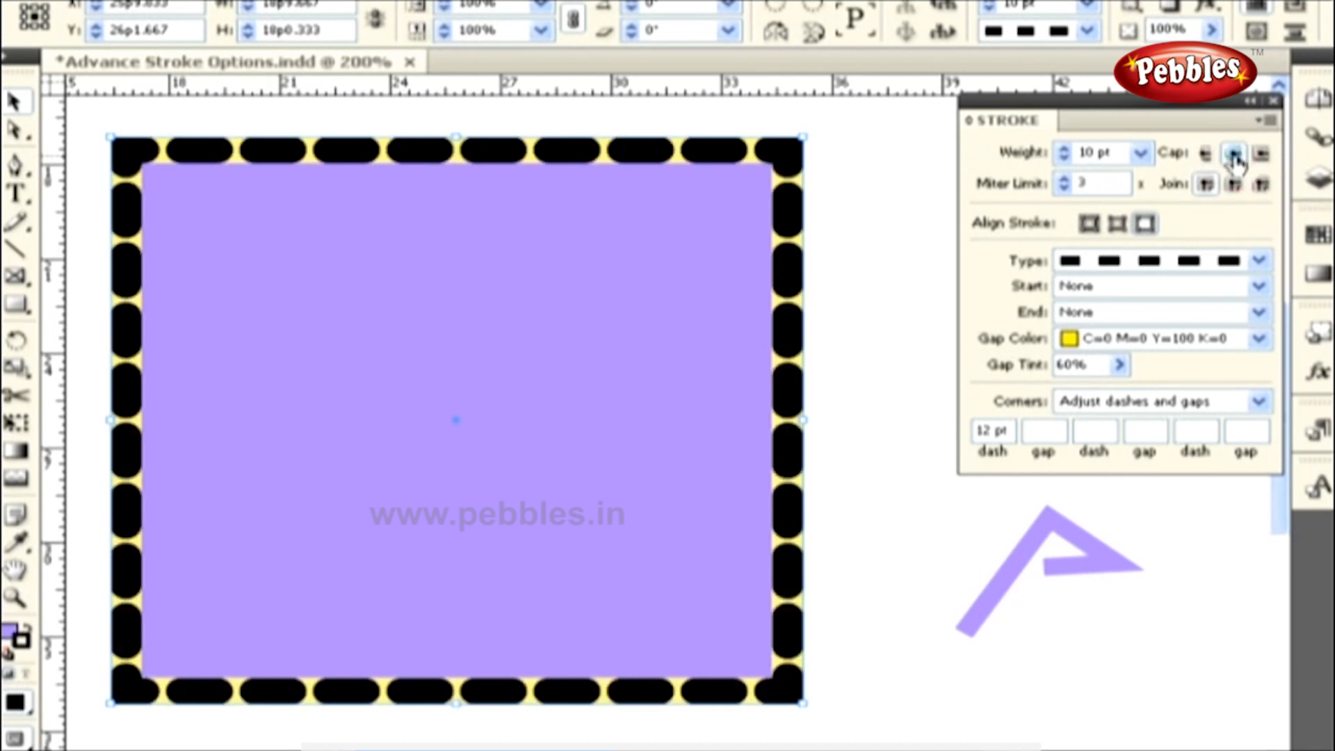
click(1262, 156)
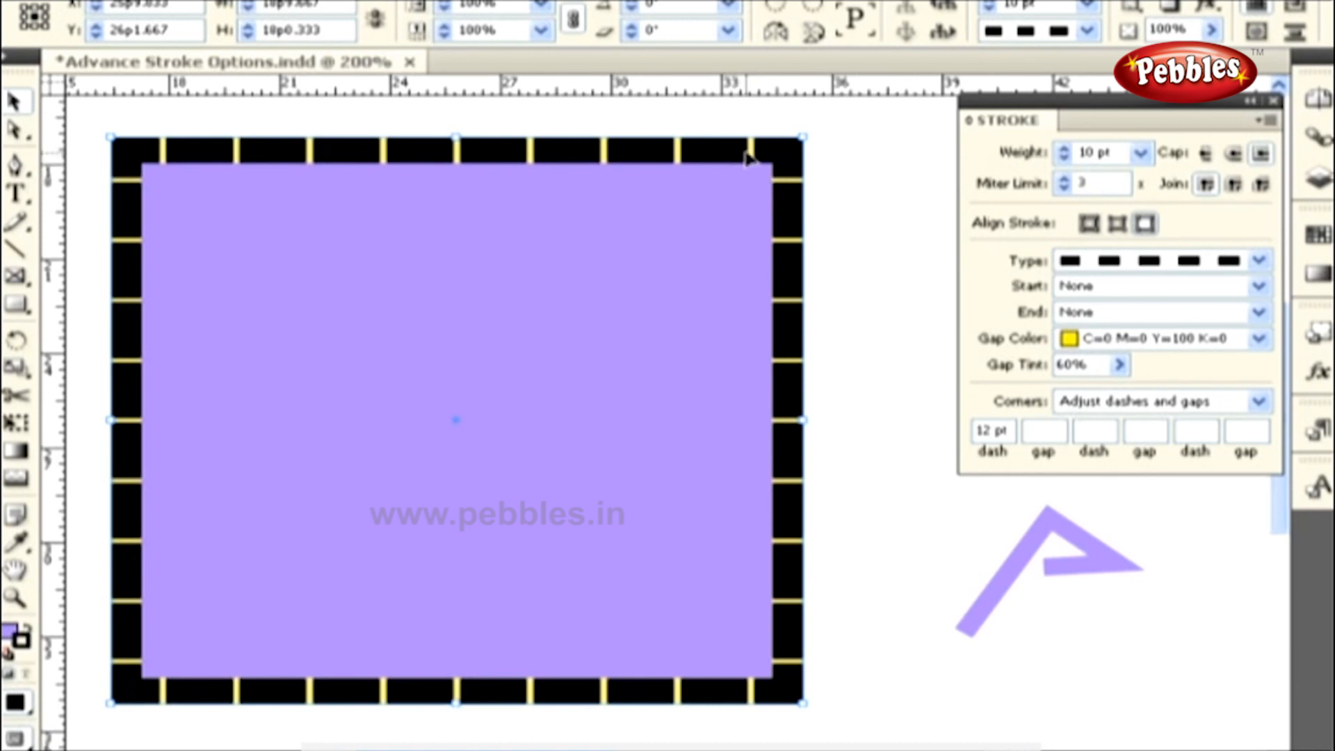
click(1207, 154)
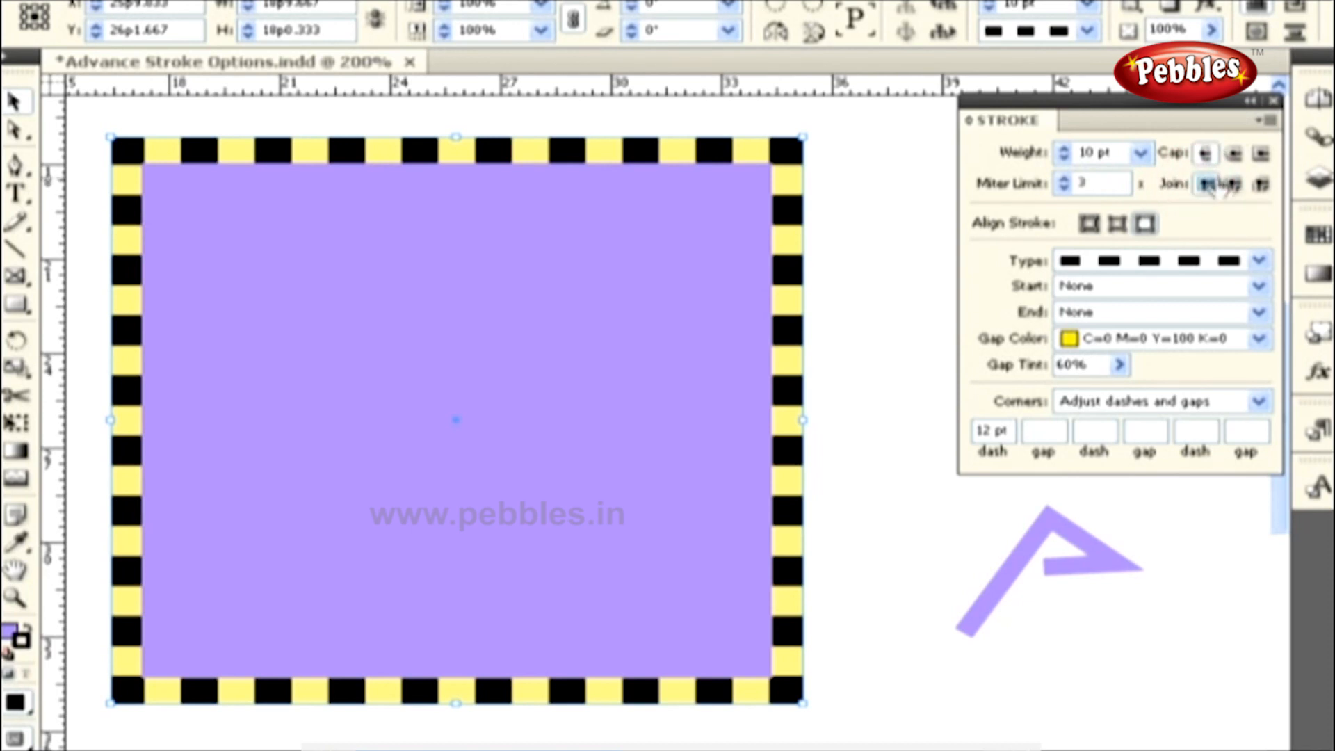
Try the round join on the rectangle's dashed stroke, and settle on the bevel join.
click(1233, 184)
click(1261, 185)
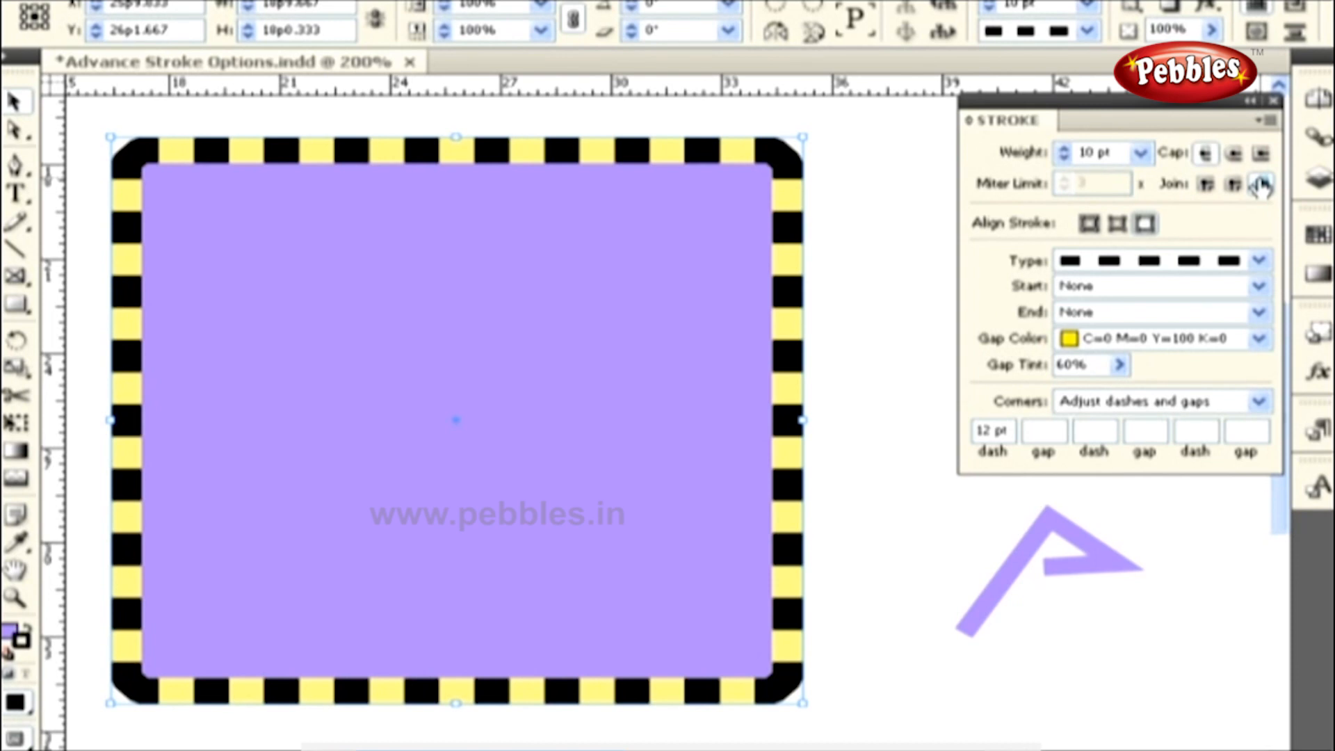
Keep the miter join on the purple angled path and lower its miter limit to 1.
click(1091, 550)
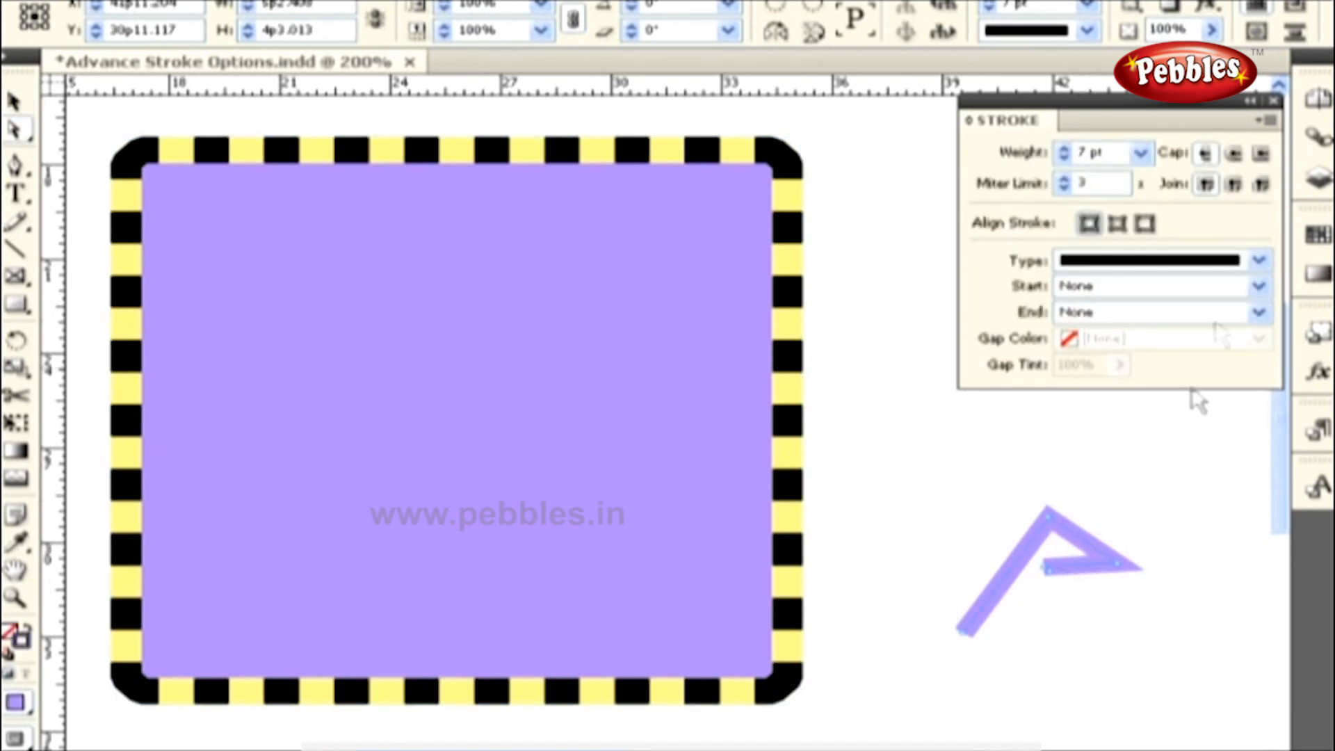
click(1207, 189)
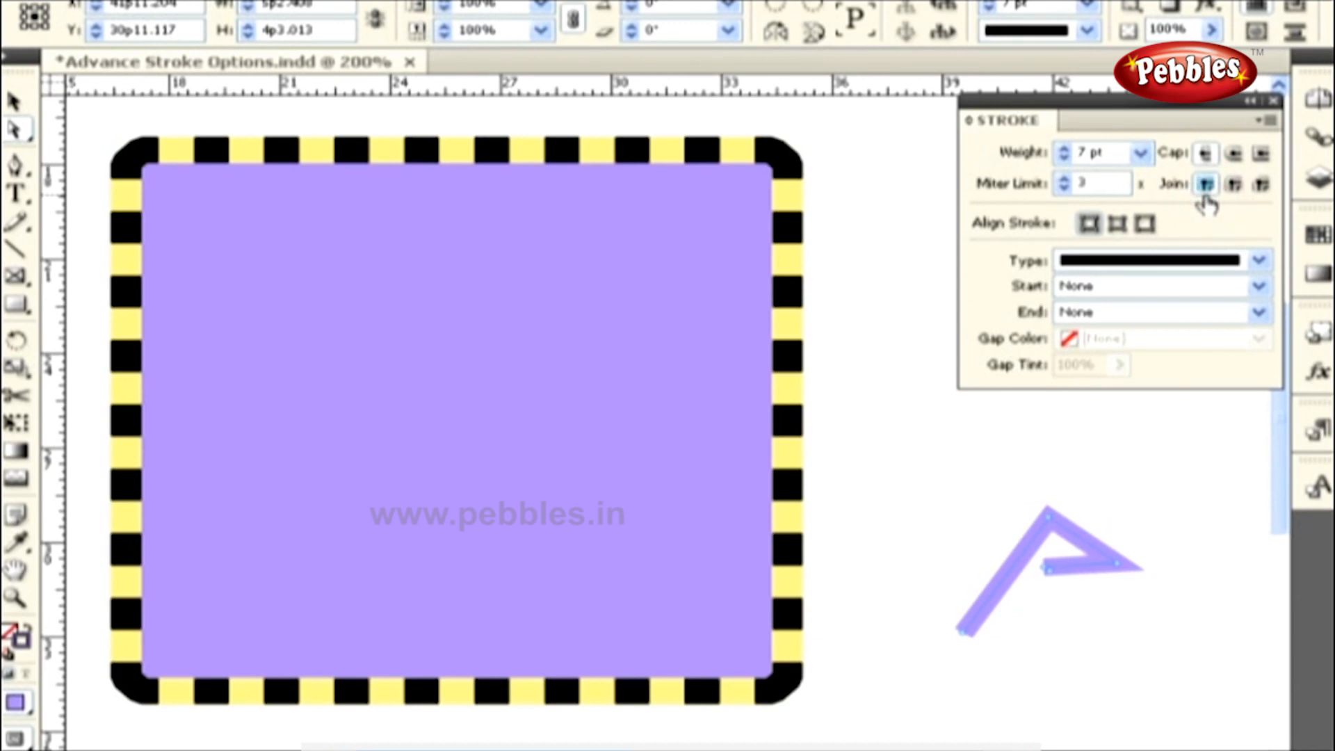
drag(1013, 476, 1141, 598)
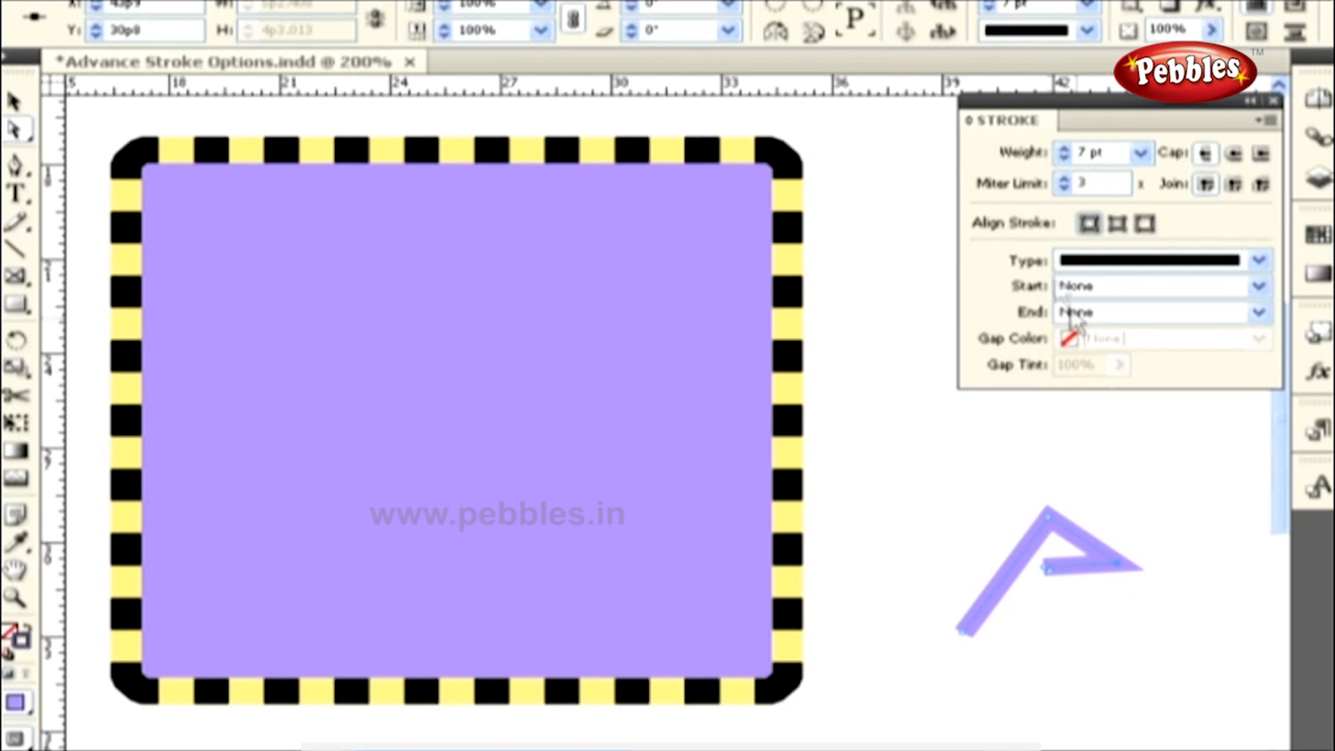
click(1005, 185)
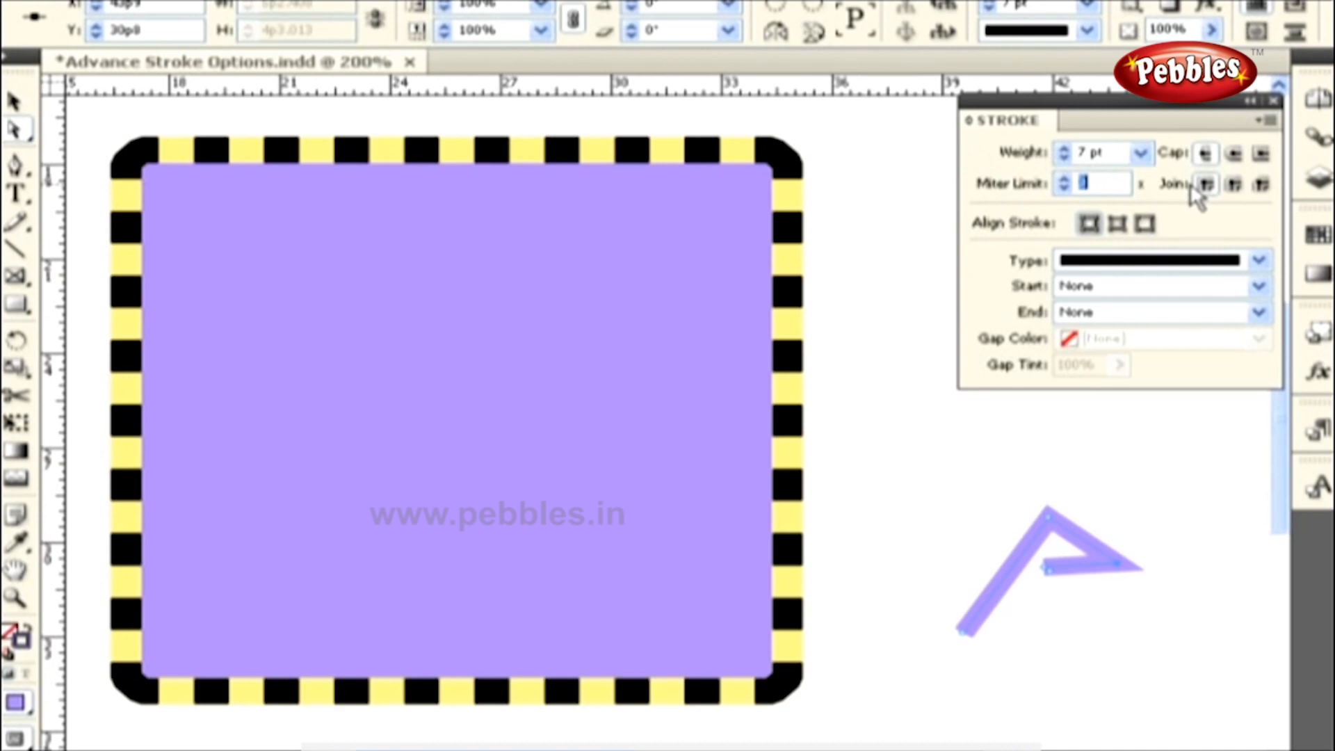
click(1063, 188)
click(1064, 187)
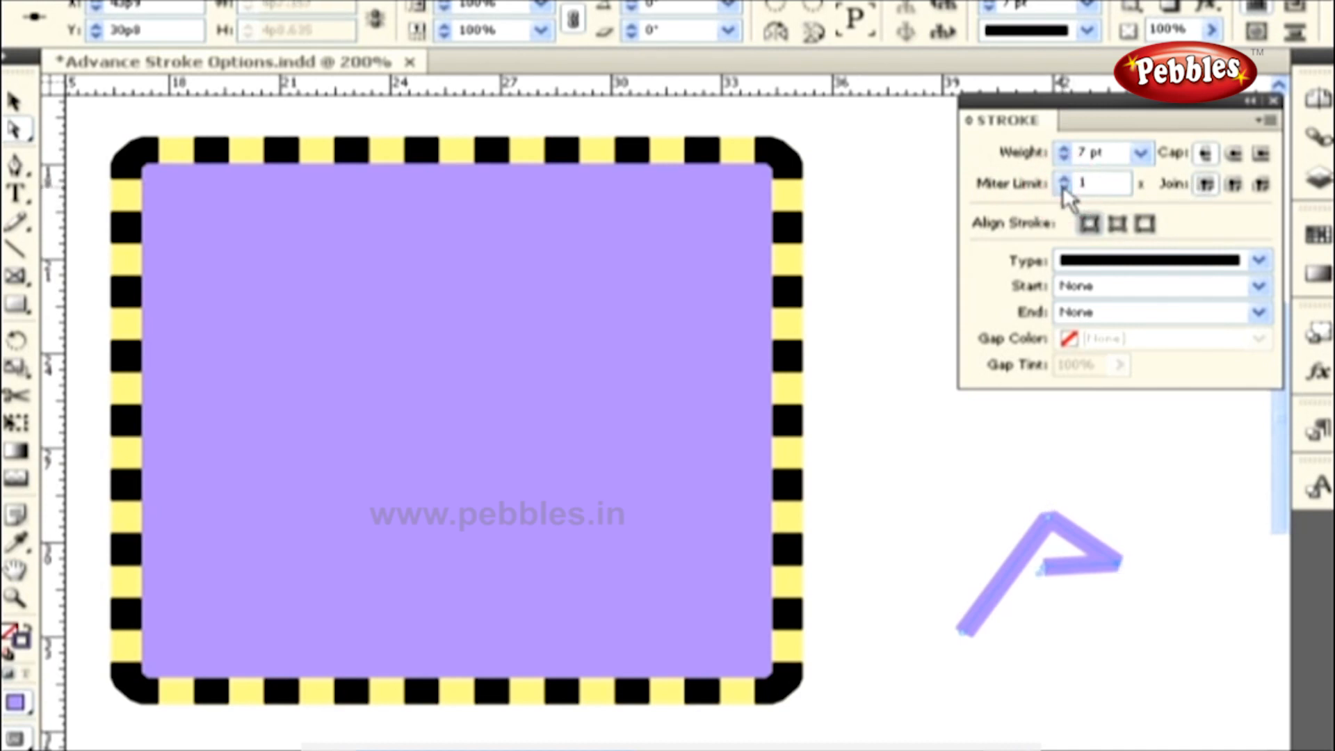
Try the round join on the corners of the purple angled path, and settle on the bevel join.
click(1049, 520)
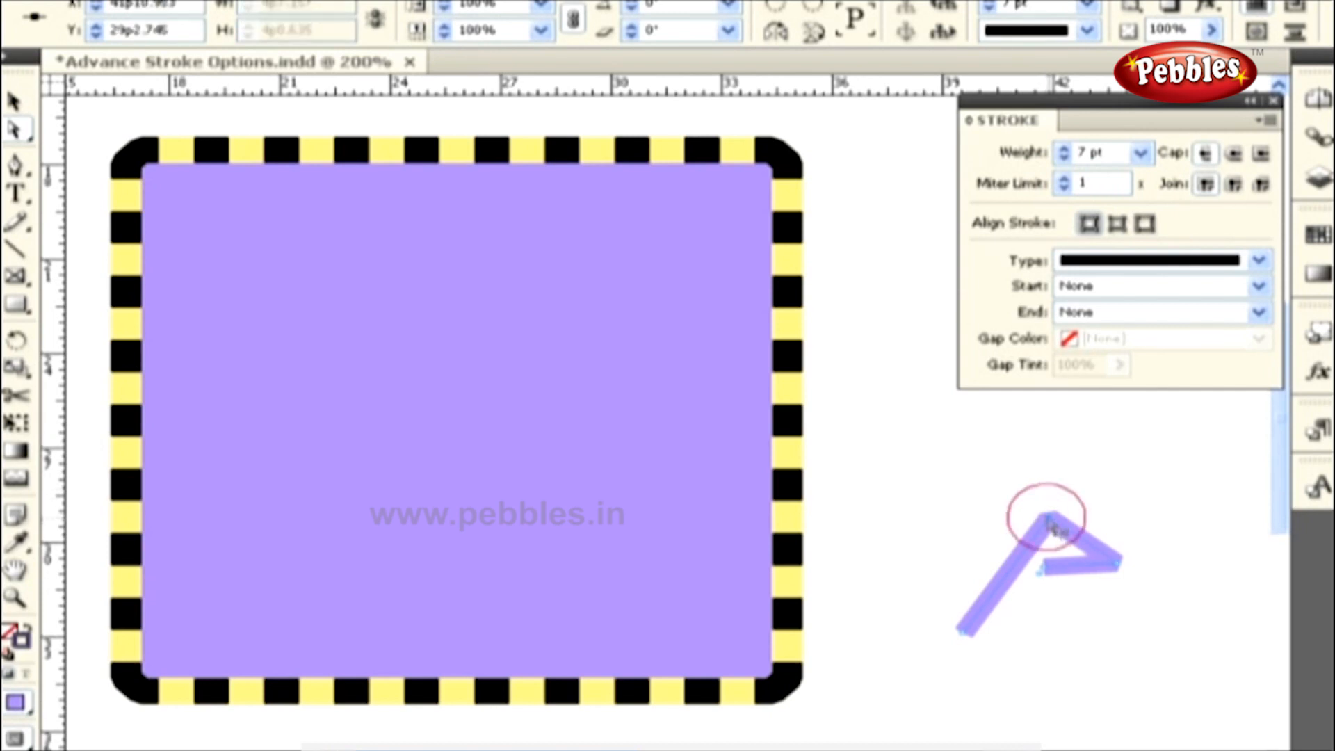
click(1115, 560)
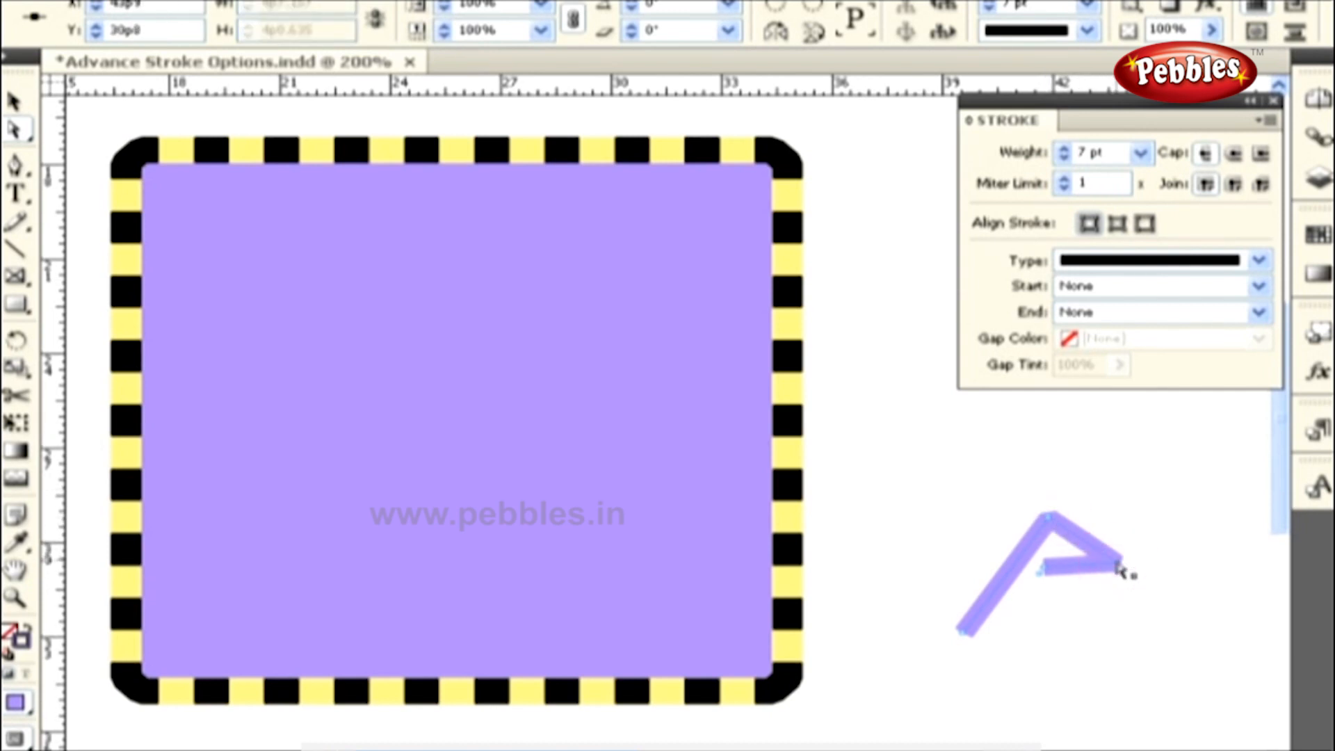
click(1231, 187)
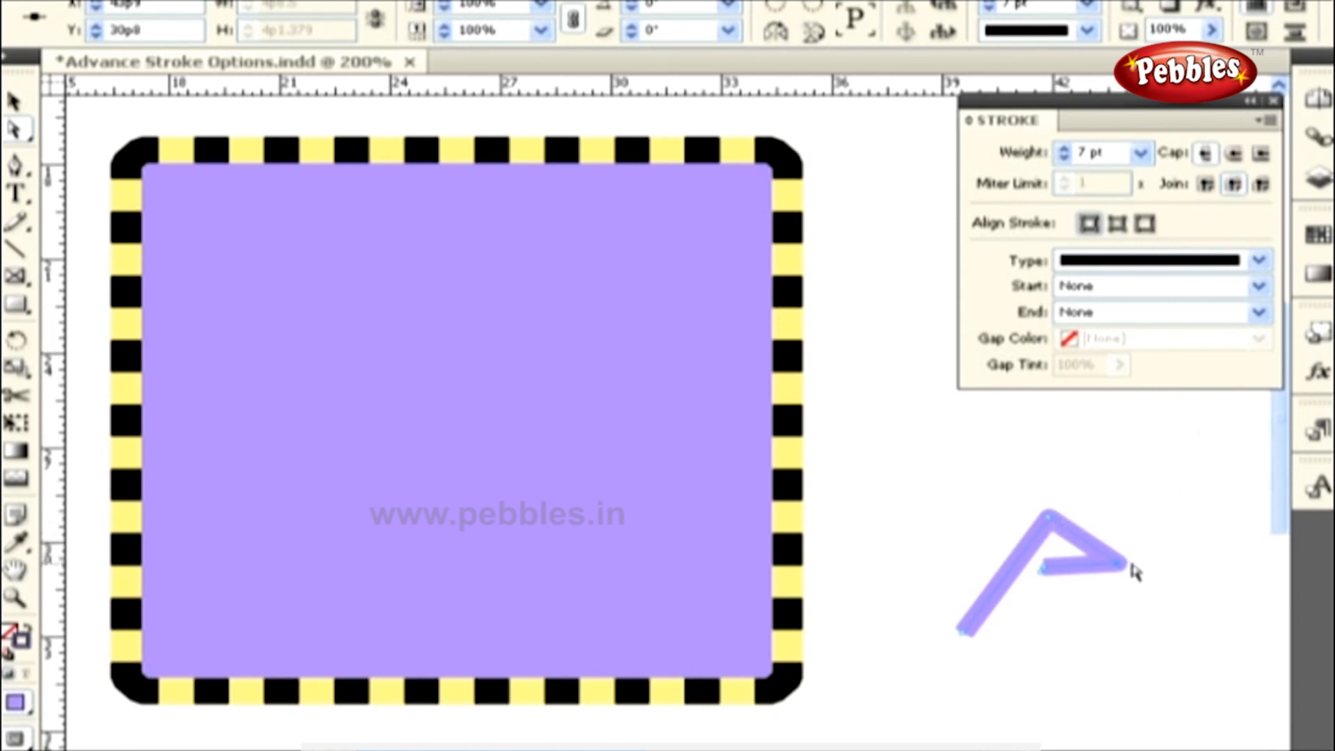
click(1261, 185)
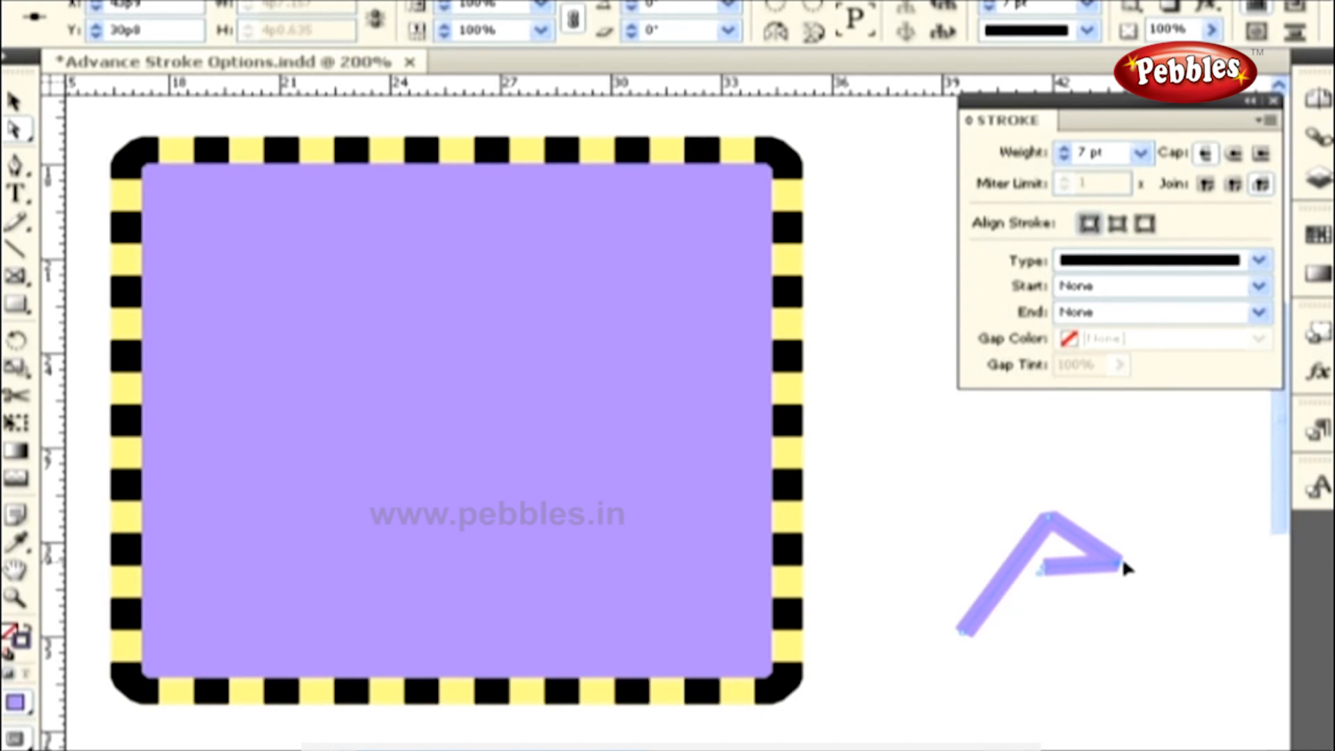
Set the gap length of the rectangle's dashed stroke to 5 pt and keep its corners at Adjust dashes and gaps.
click(789, 376)
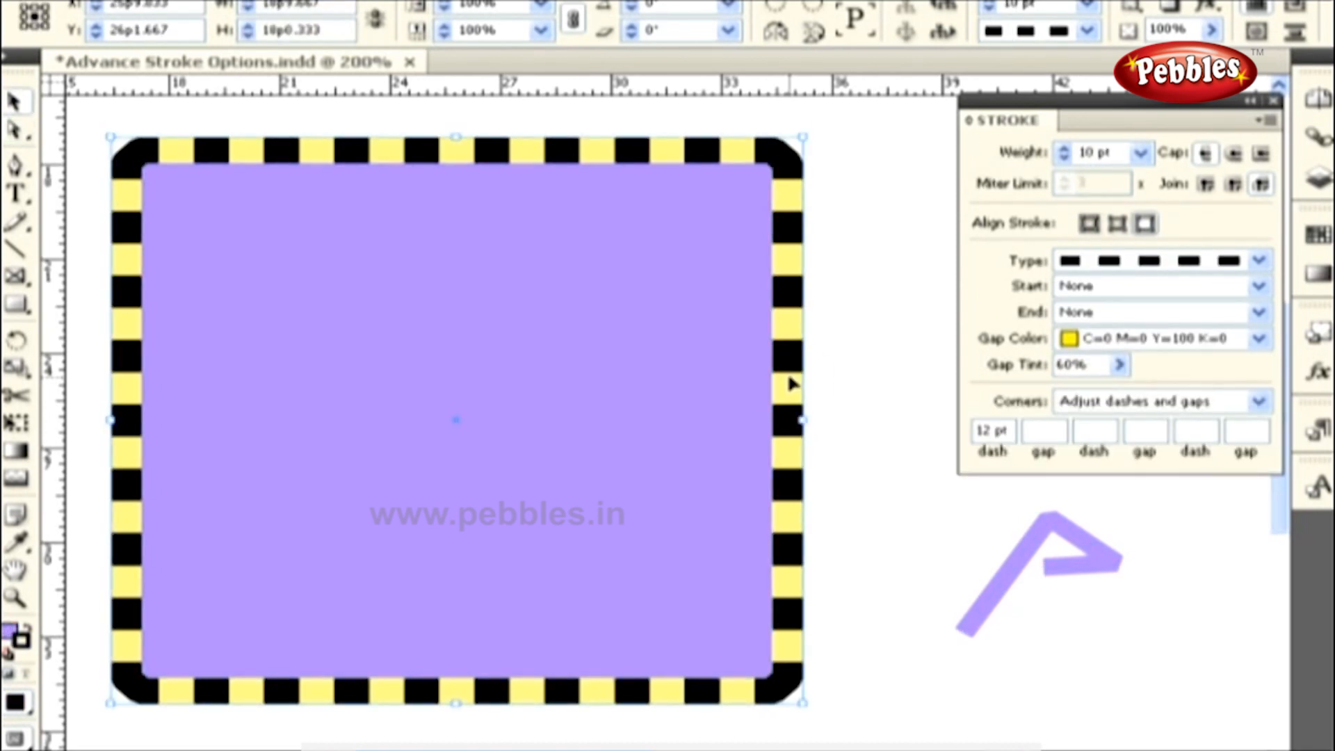
click(996, 453)
click(1025, 448)
click(994, 430)
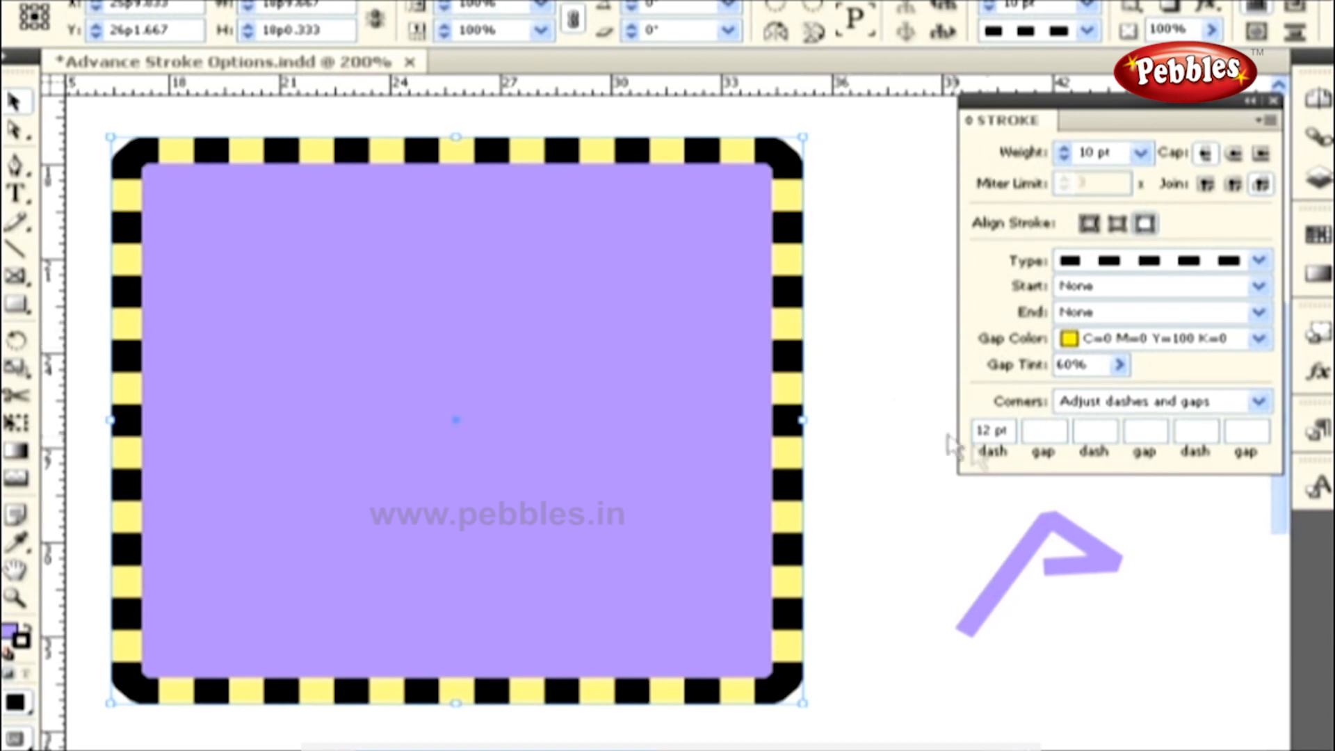
click(1045, 431)
text(5)
key(Return)
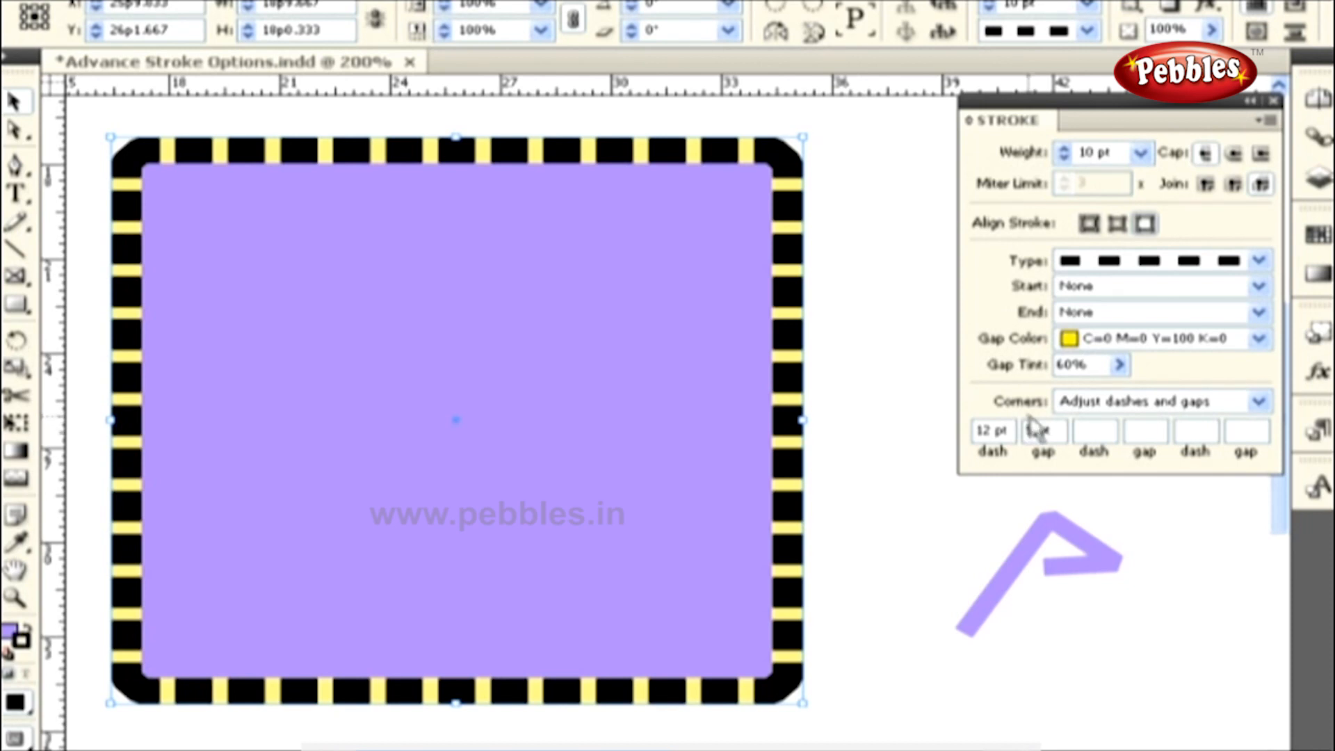
click(1257, 402)
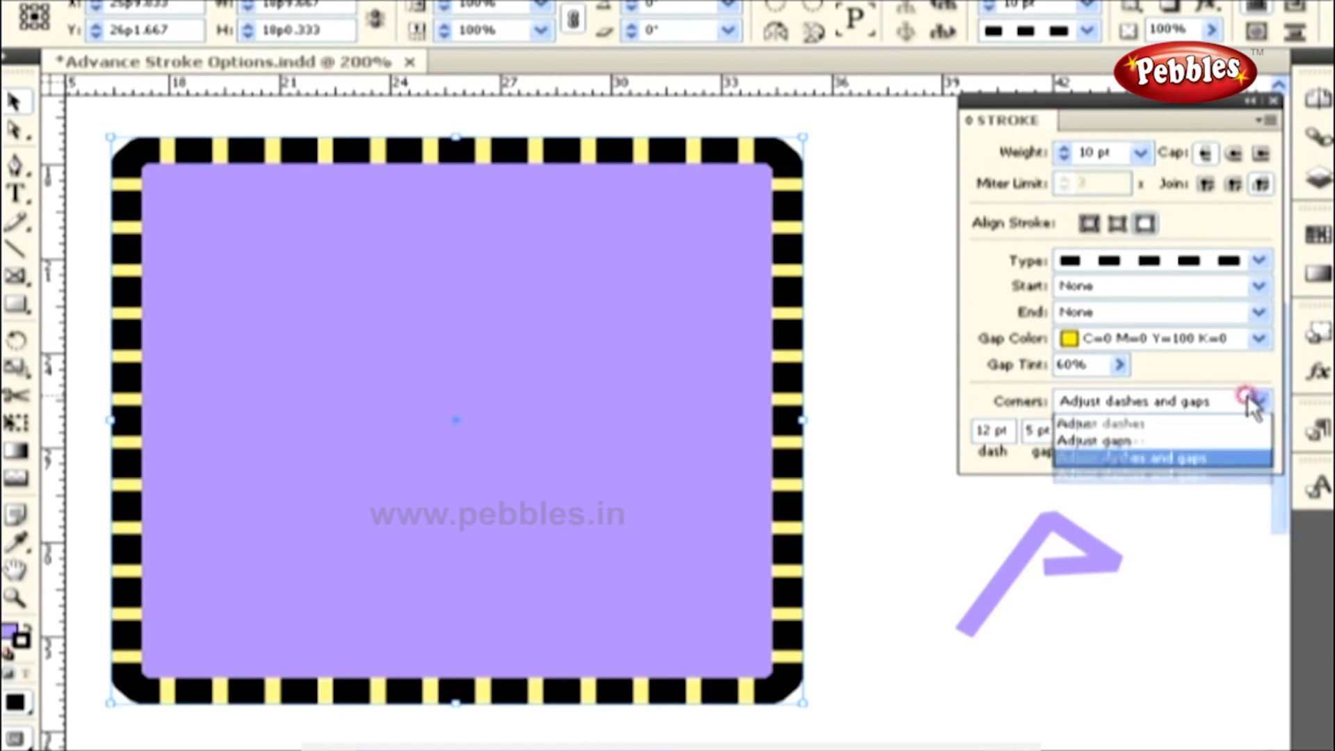
click(1243, 477)
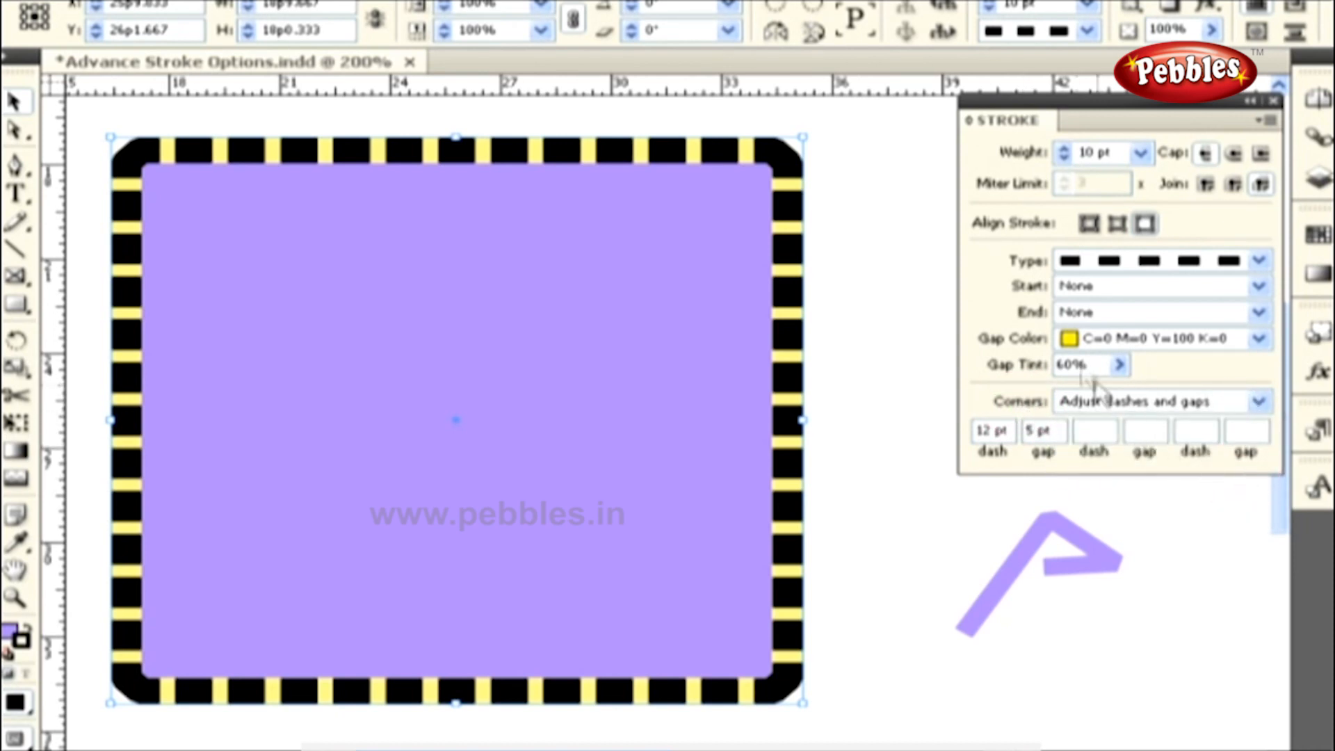
Draw a straight horizontal line about 13p10 long just below the rectangle and return to the Selection tool.
click(1028, 287)
click(1031, 314)
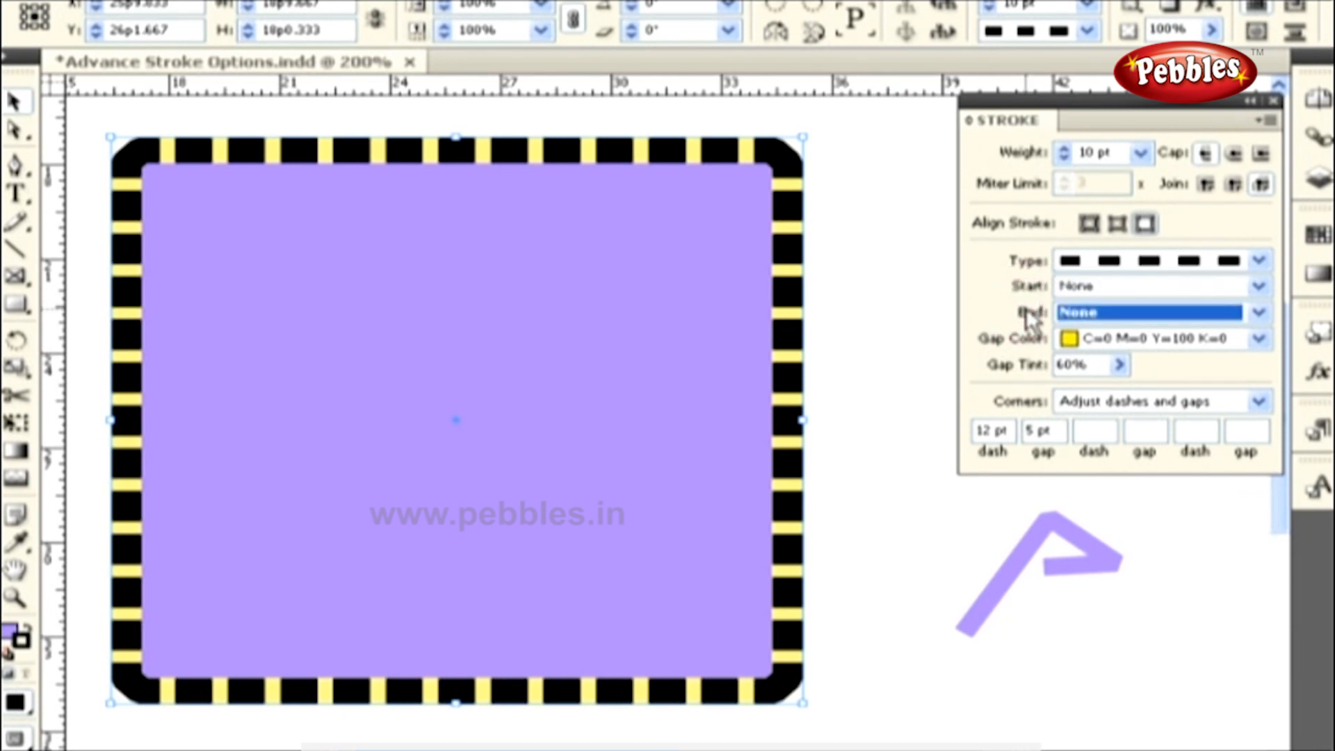
click(16, 249)
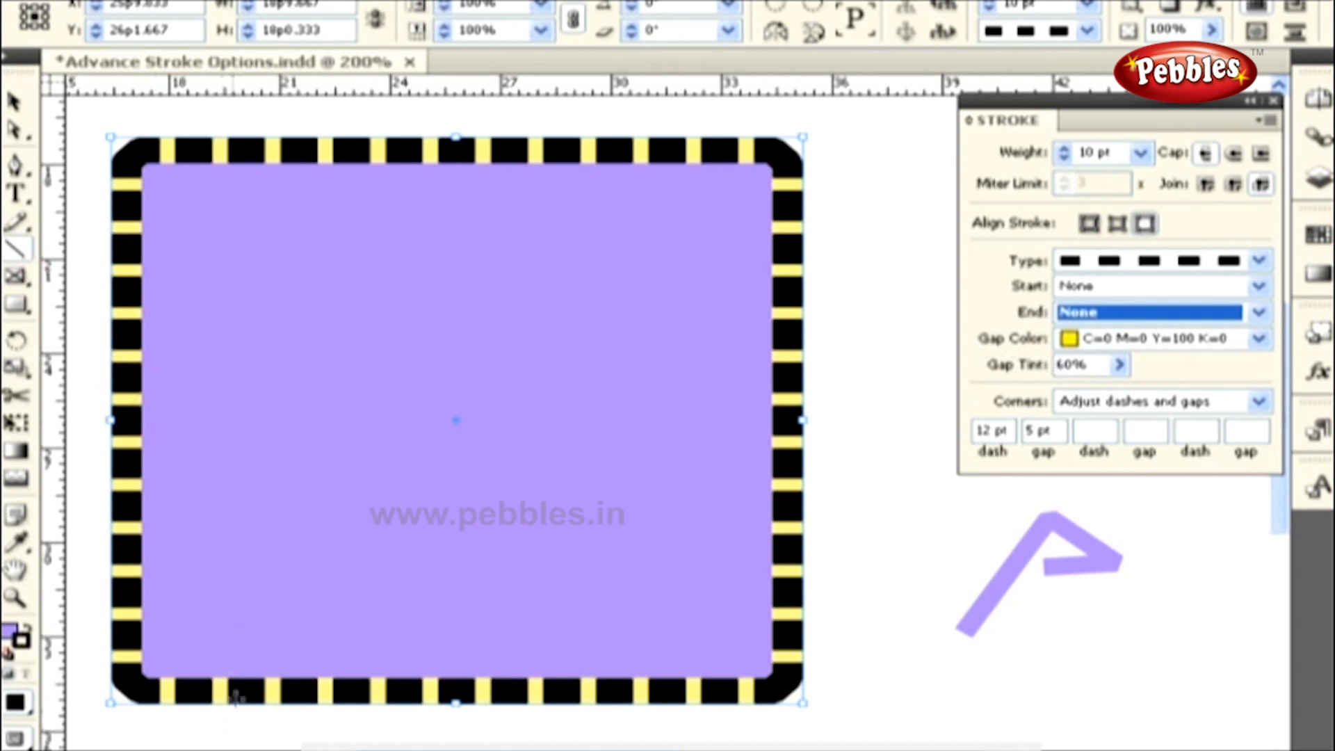
drag(158, 750, 664, 750)
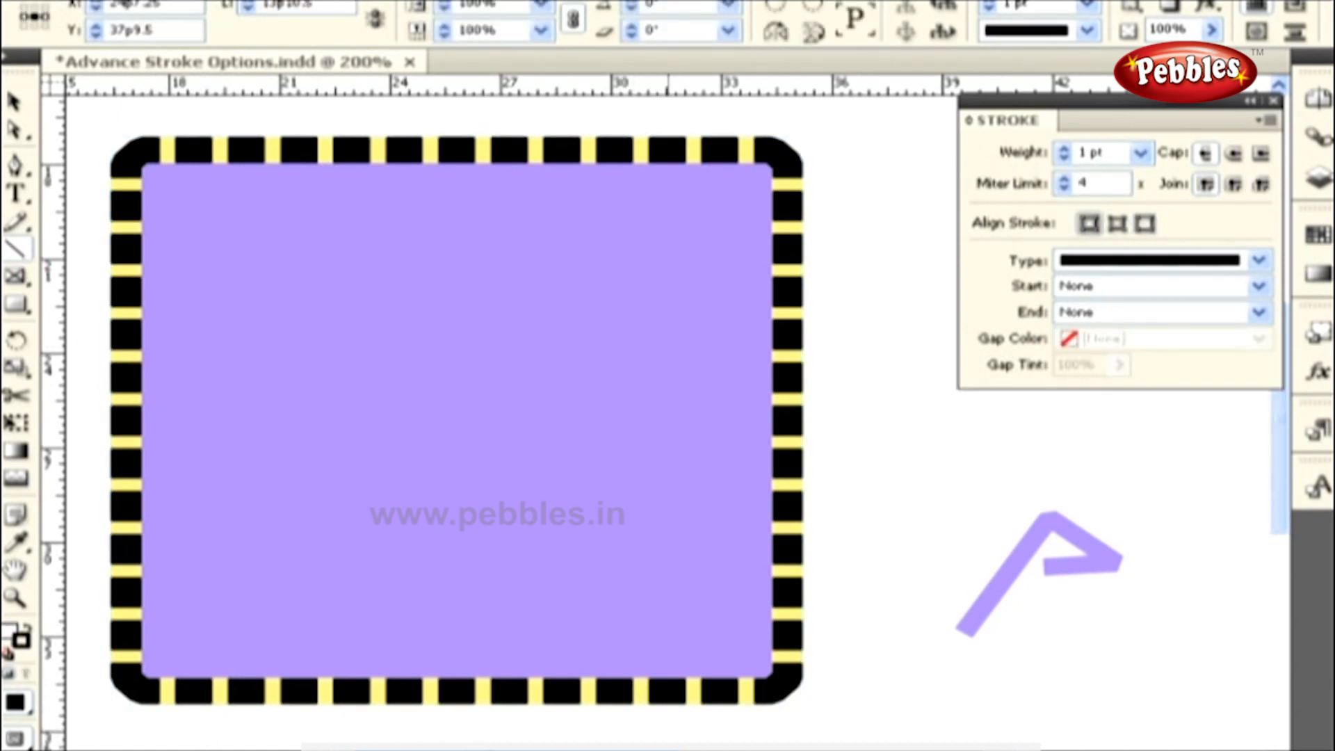
key(v)
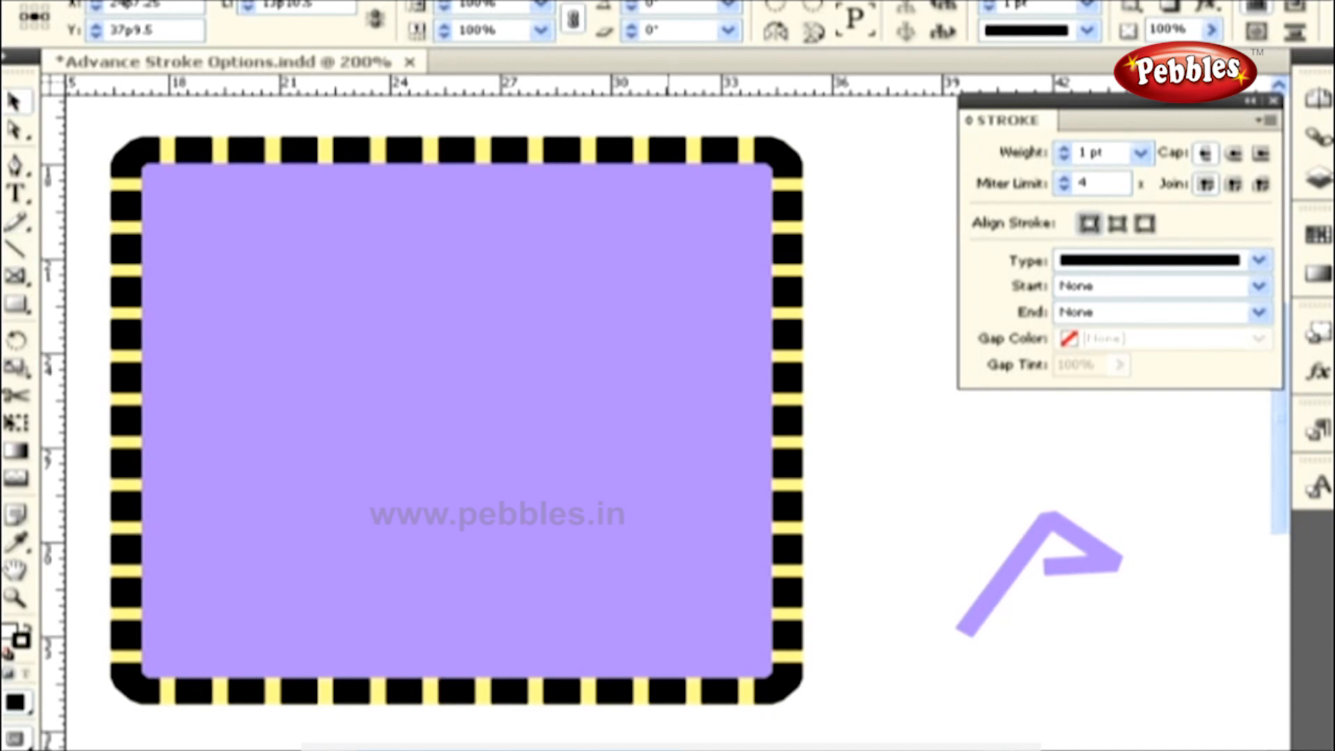
Give the new line a CircleSolid start shape and a Barbed arrowhead at its end.
click(1085, 288)
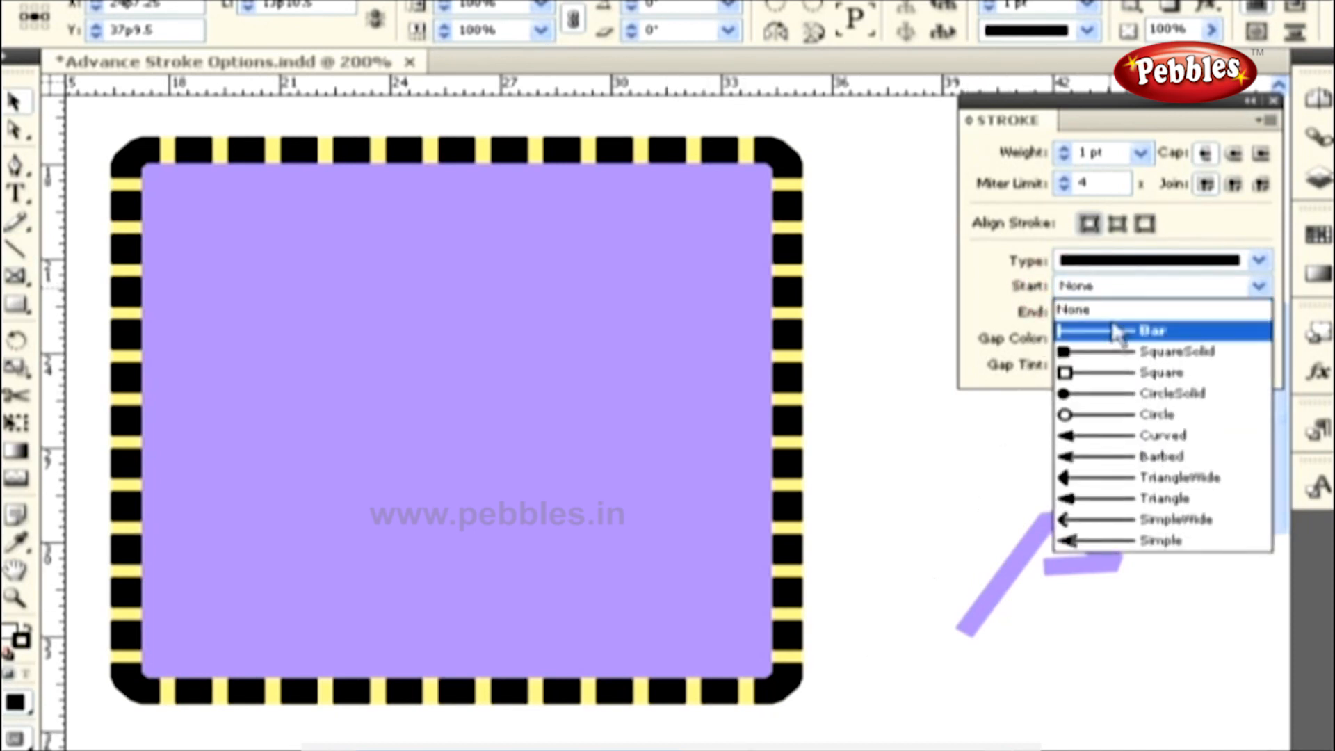
click(1116, 393)
click(1101, 313)
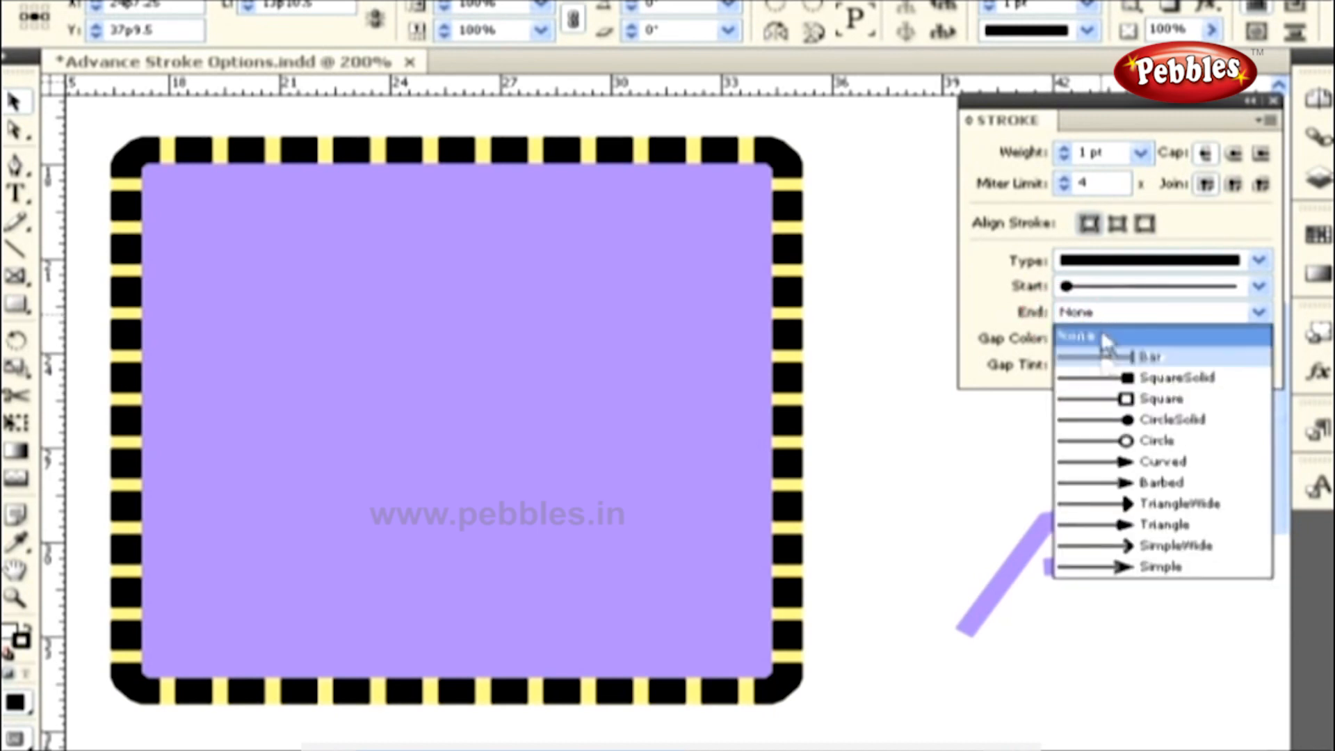
click(1102, 480)
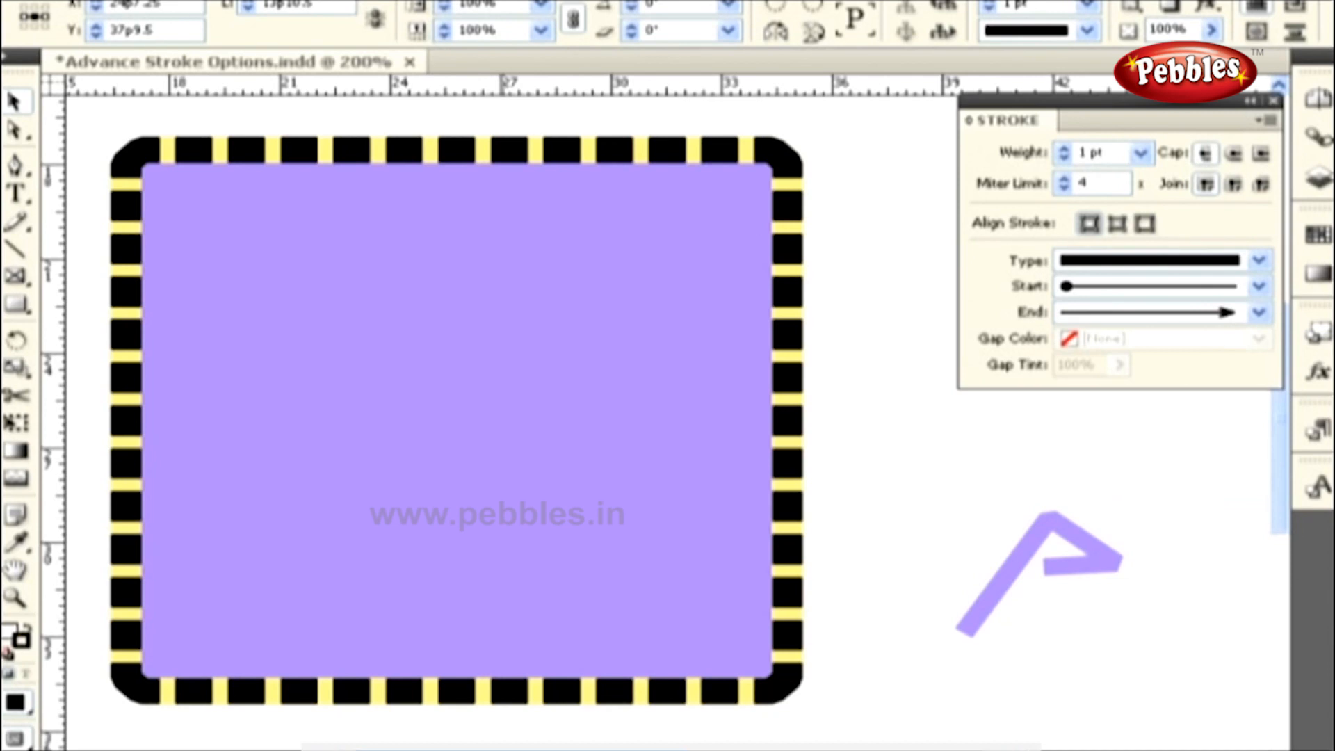
Set the line's stroke weight to 4 pt and deselect it.
click(1141, 152)
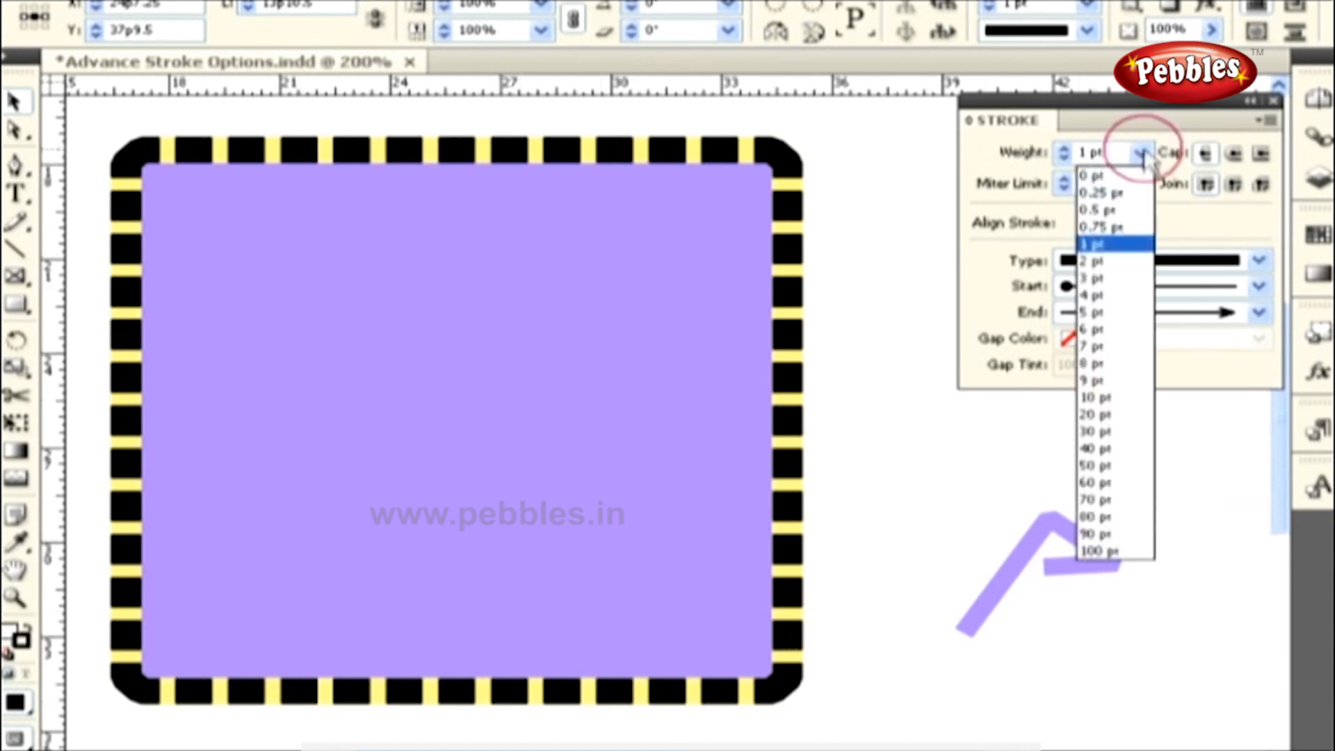
click(1132, 296)
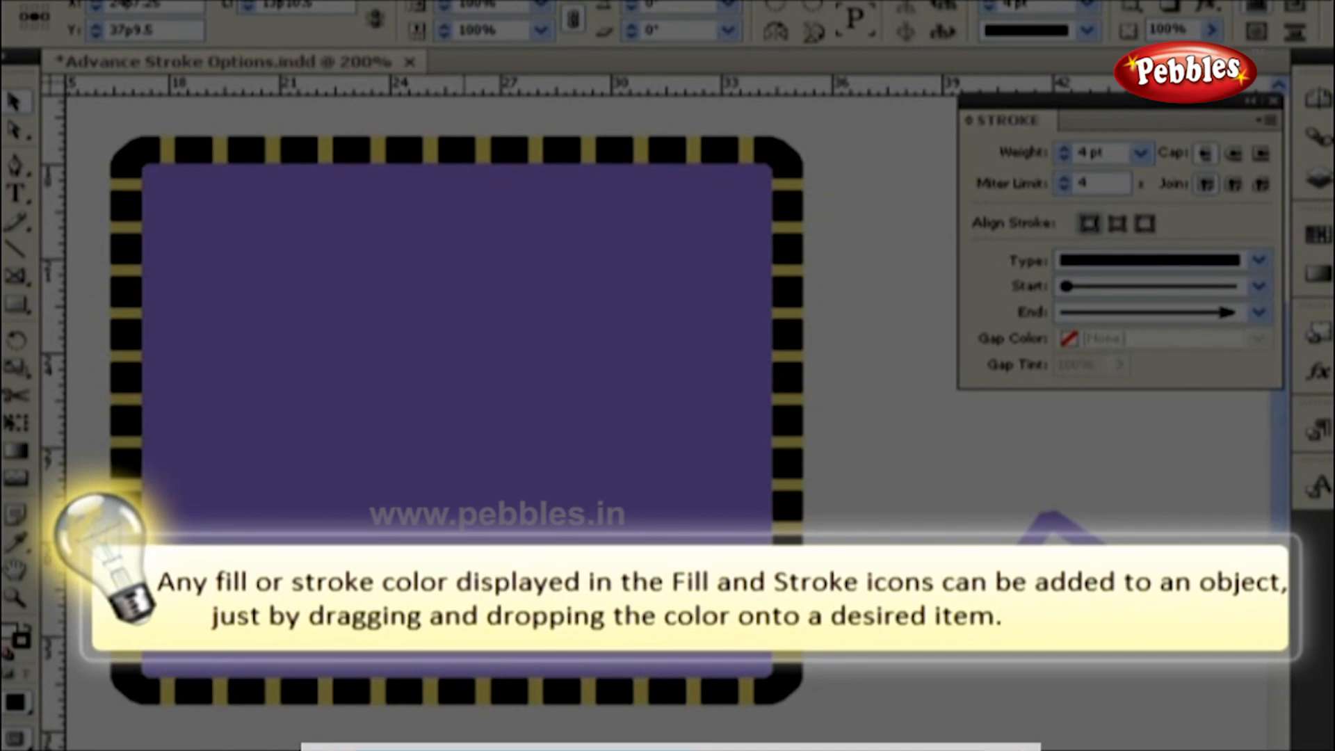
click(465, 730)
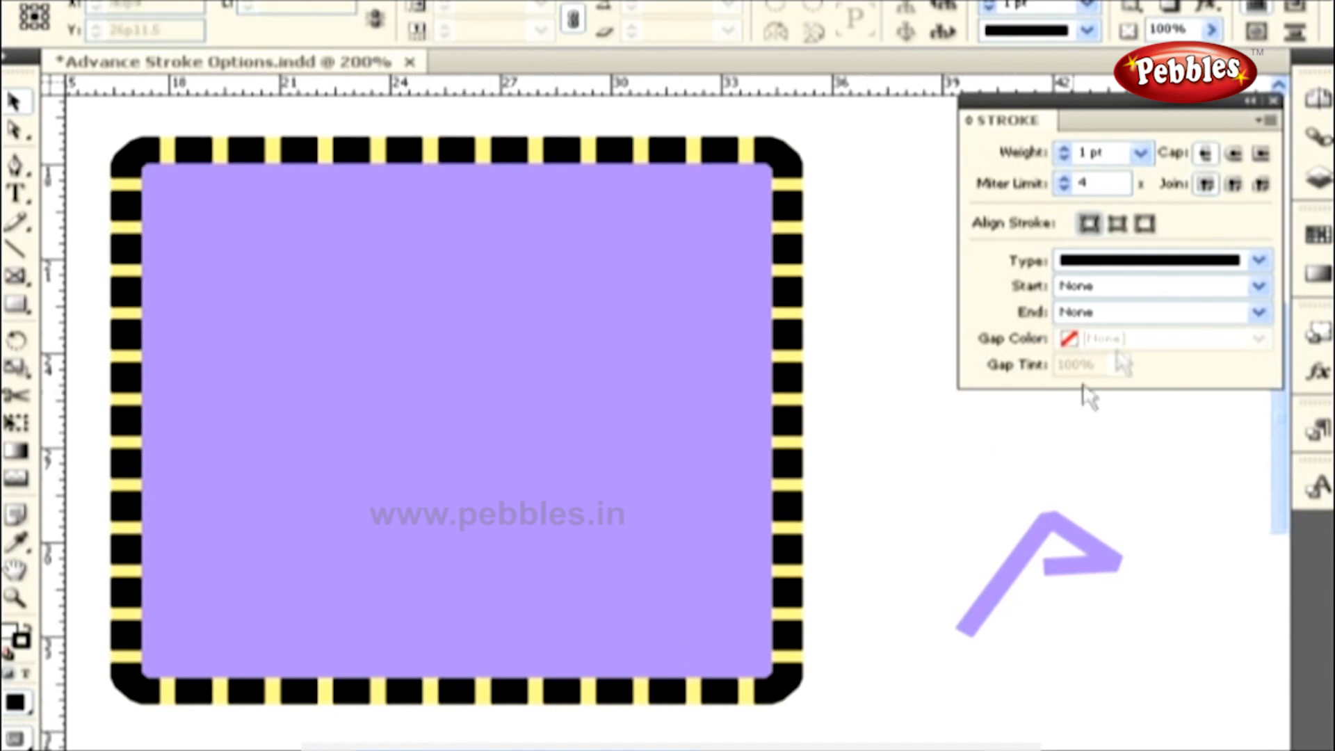
Examine the list of available stroke styles and the options for managing them, leaving the dialog without changes.
click(1264, 124)
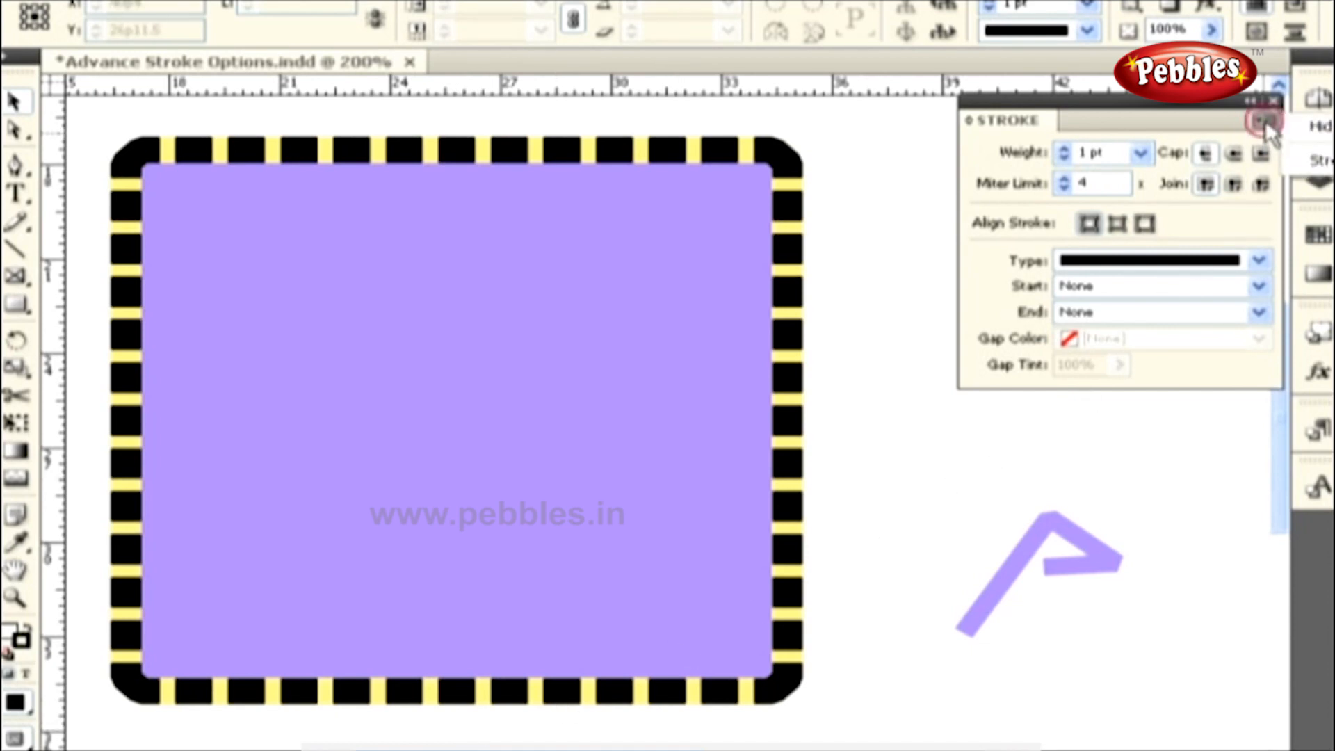
click(1316, 164)
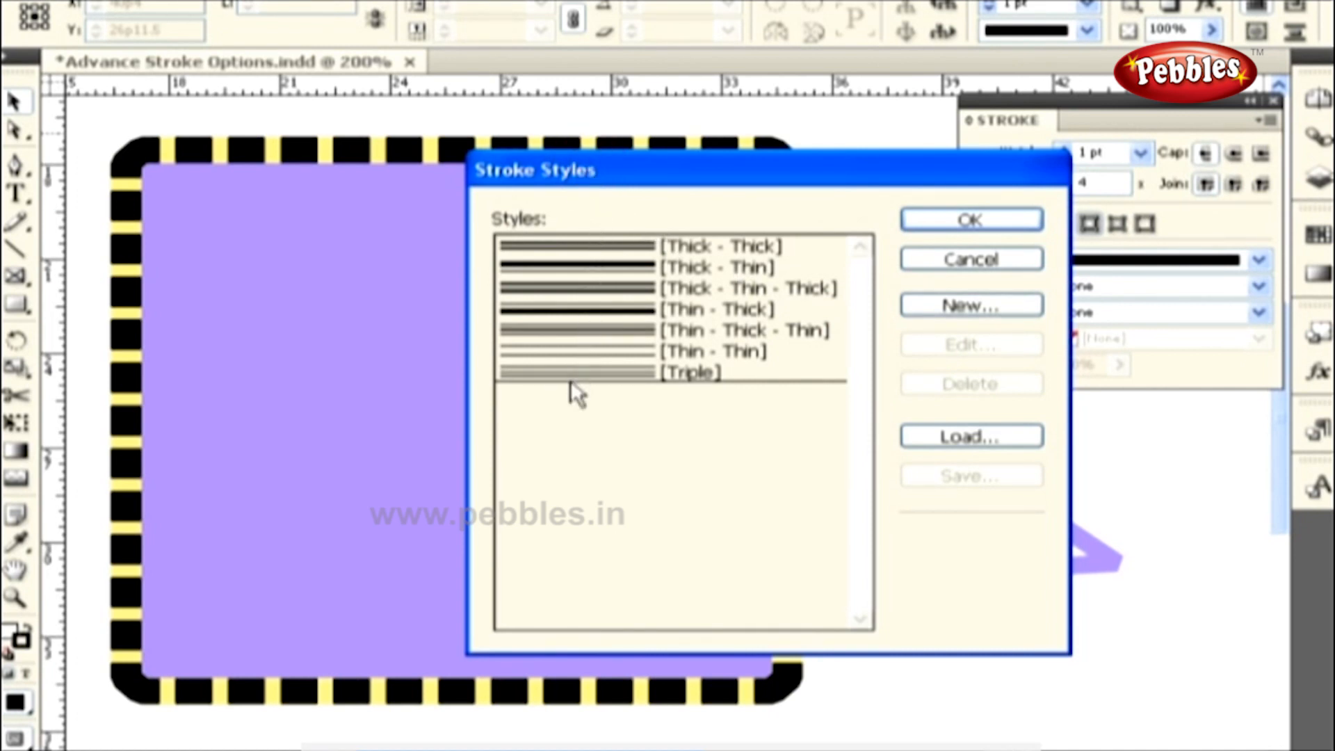
click(957, 261)
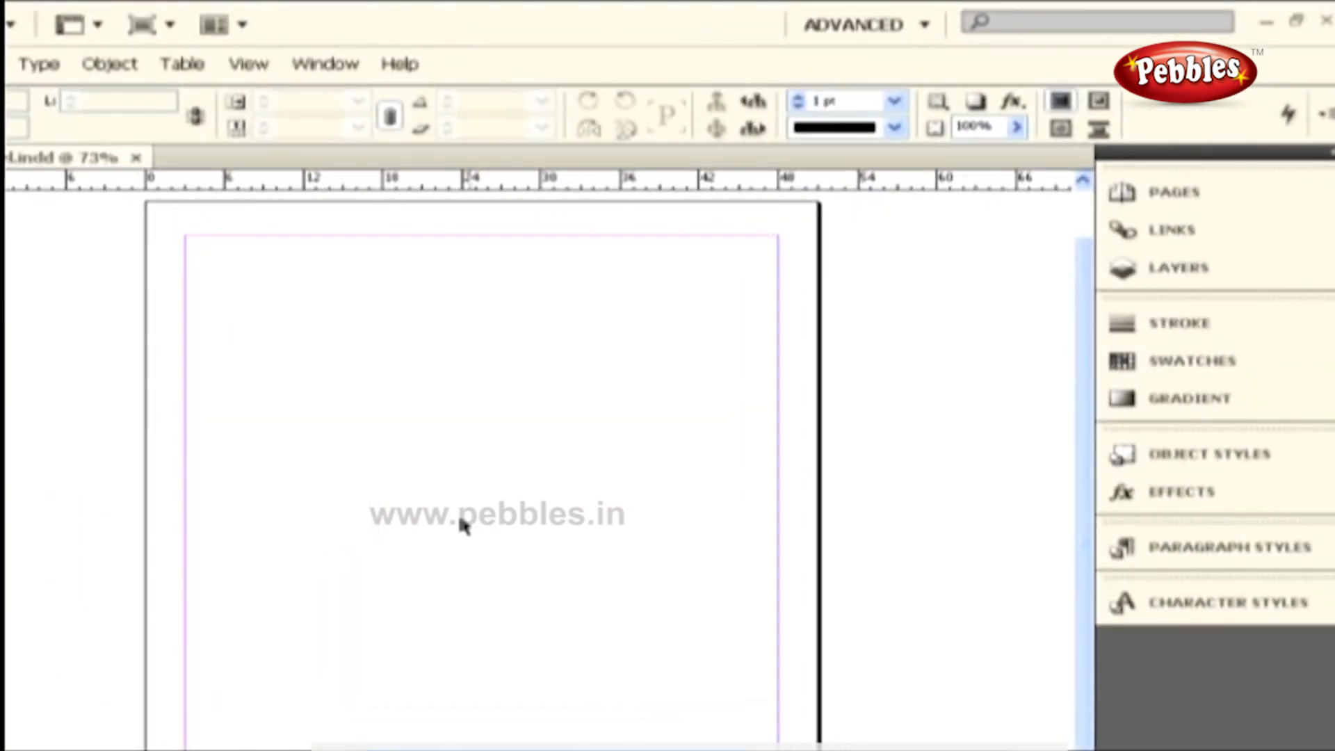
Start a new color swatch with the Process color type and the CMYK color mode.
click(1149, 367)
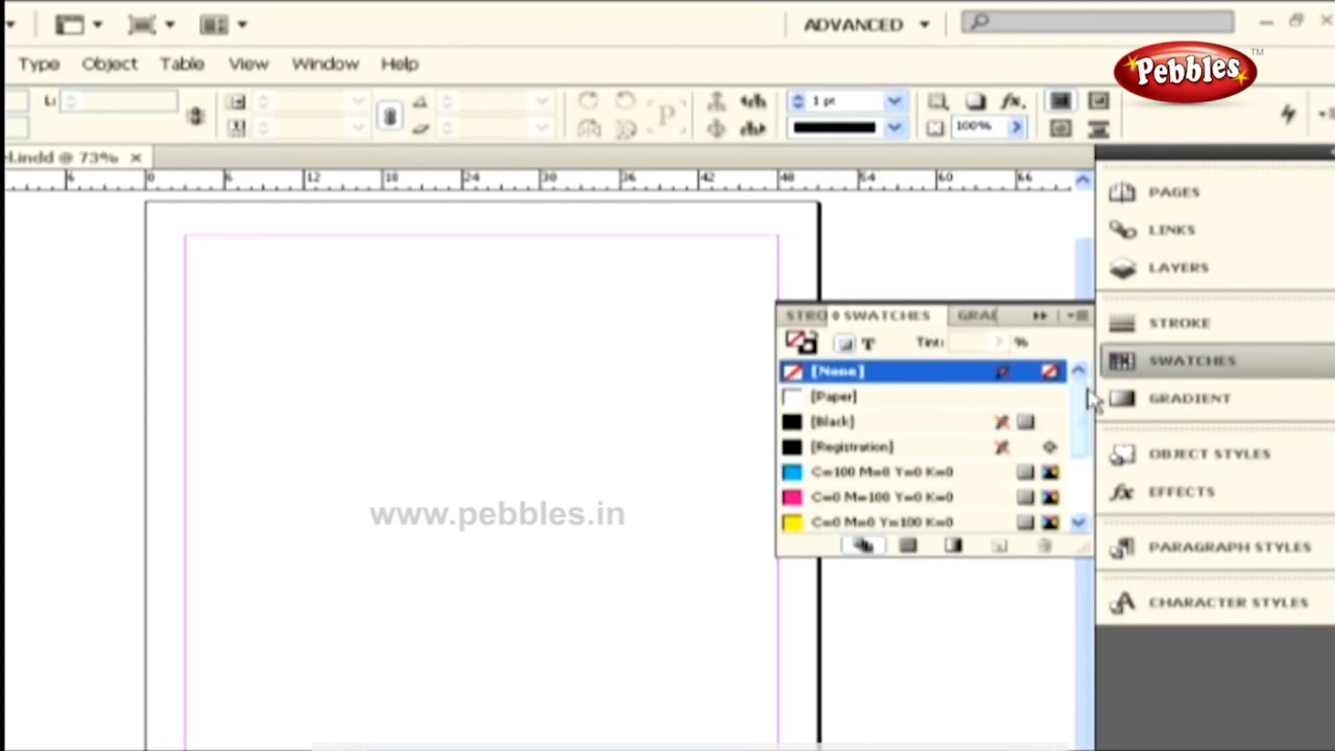
scroll(1044, 445, down, 3)
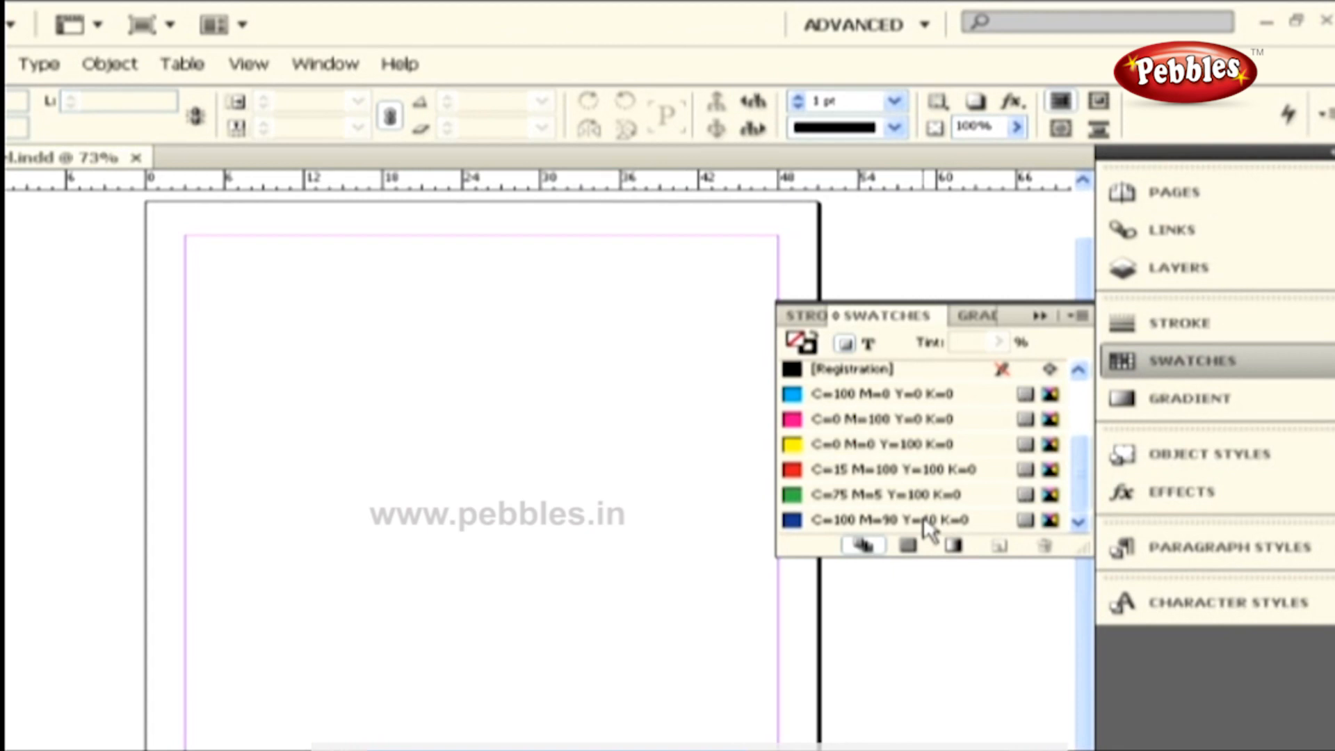
click(1078, 317)
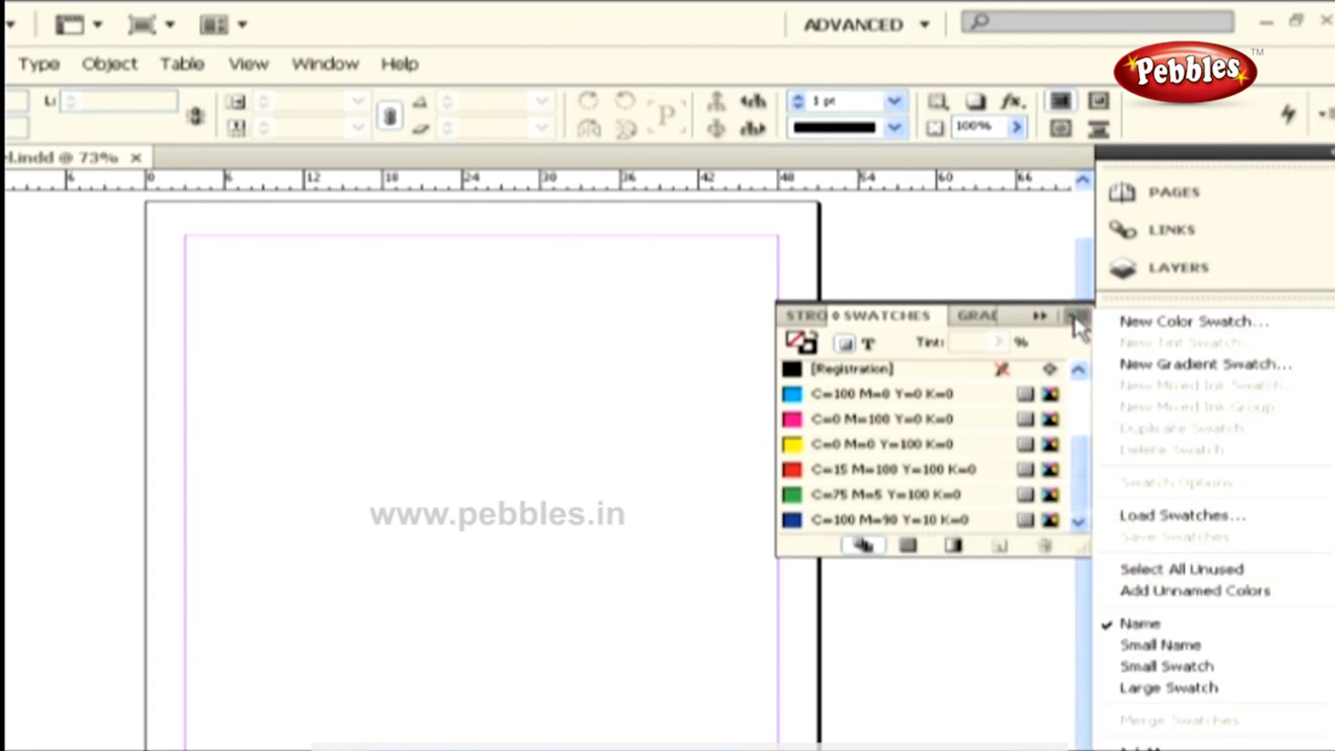
click(1147, 321)
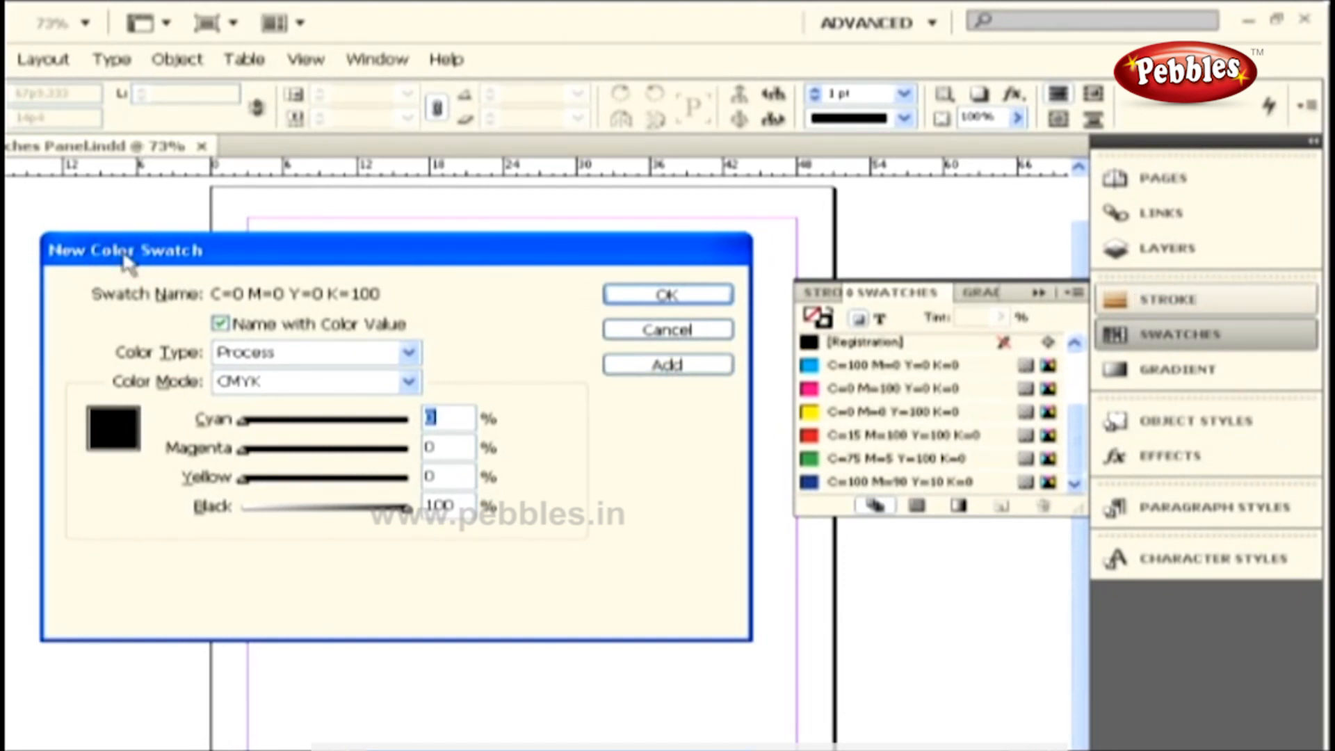
click(136, 351)
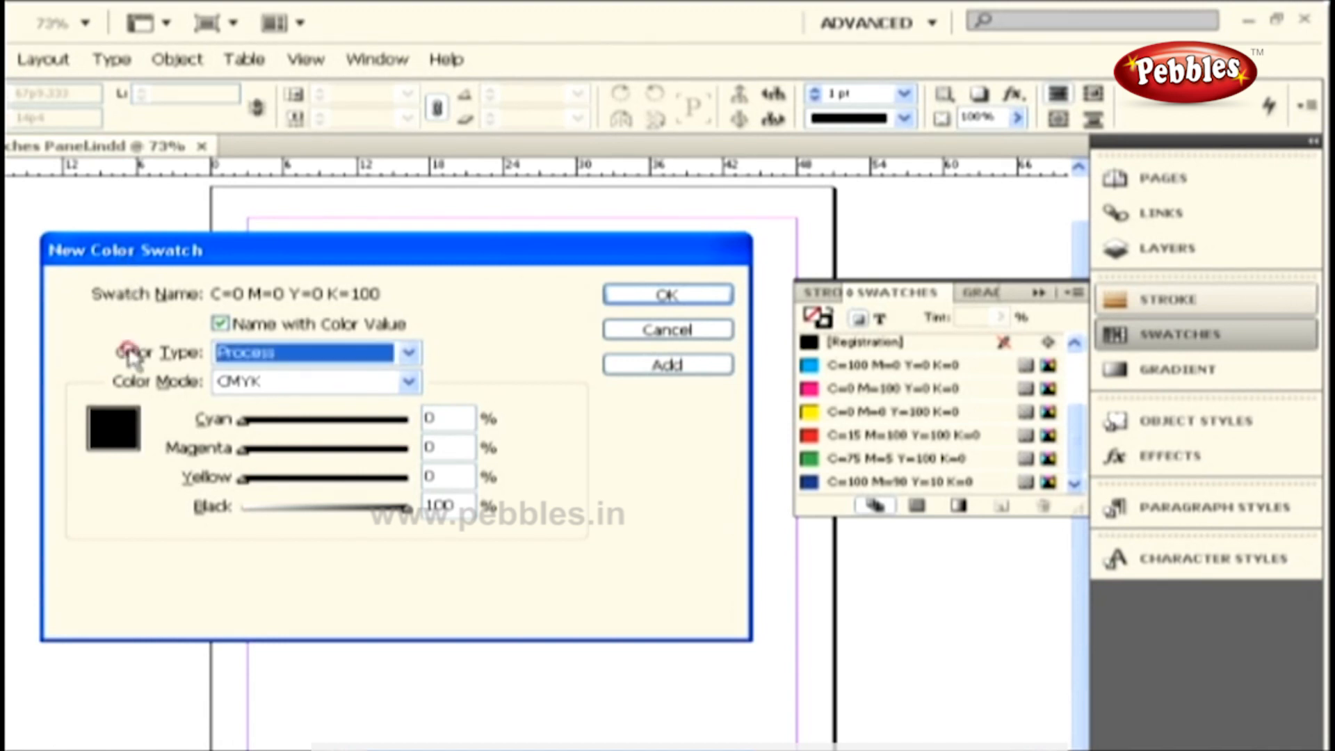
click(310, 358)
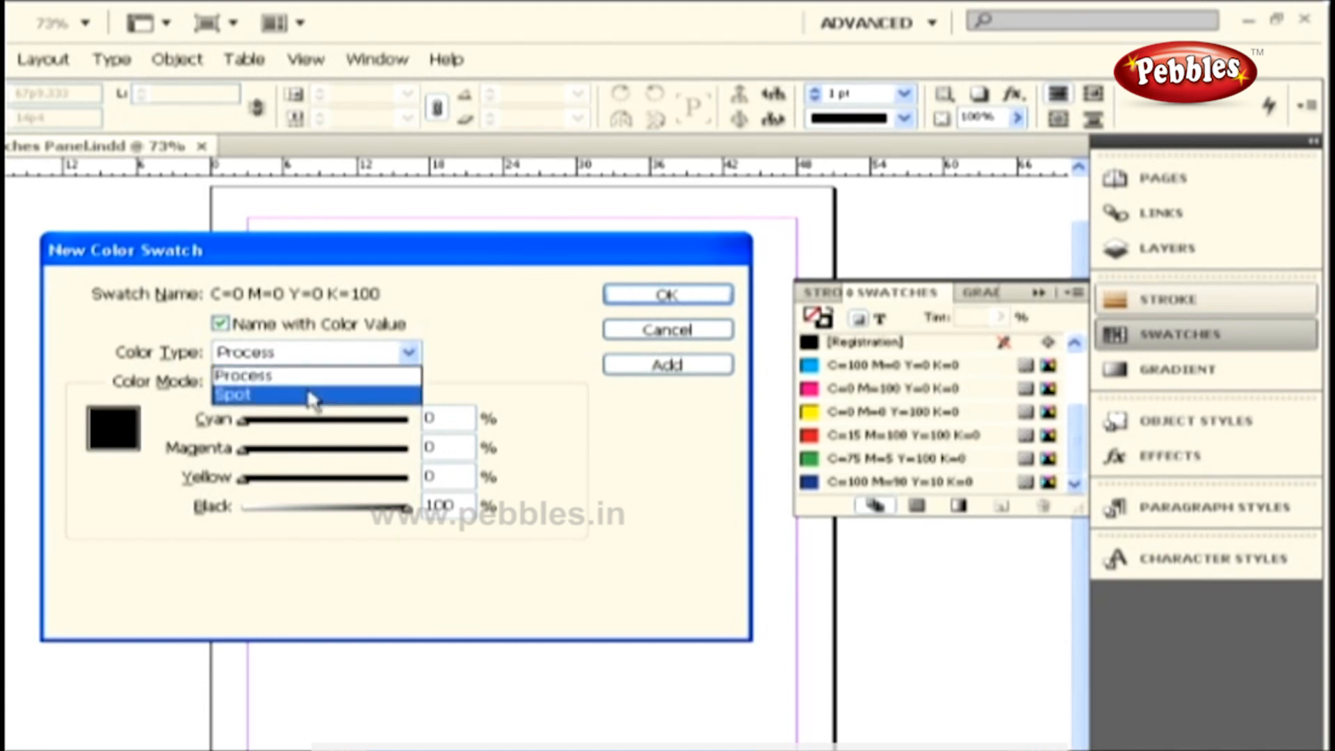
click(306, 376)
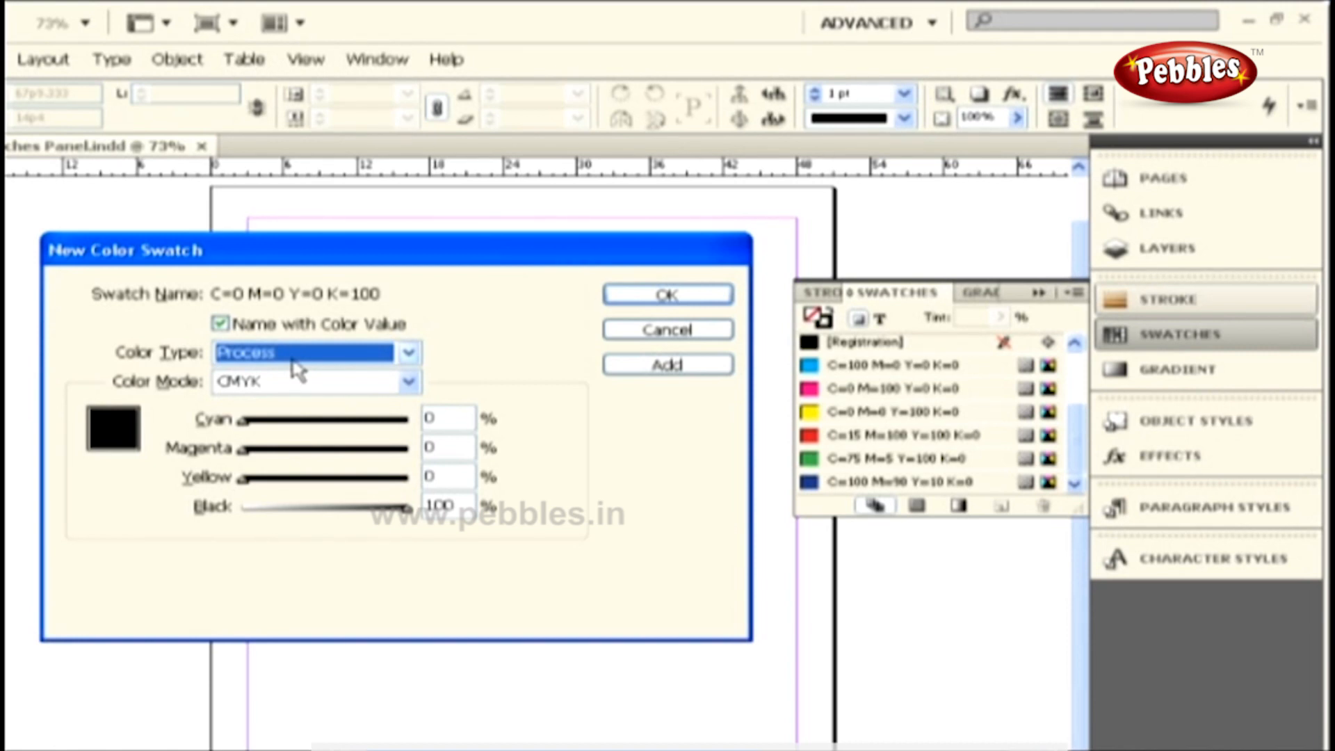
click(293, 363)
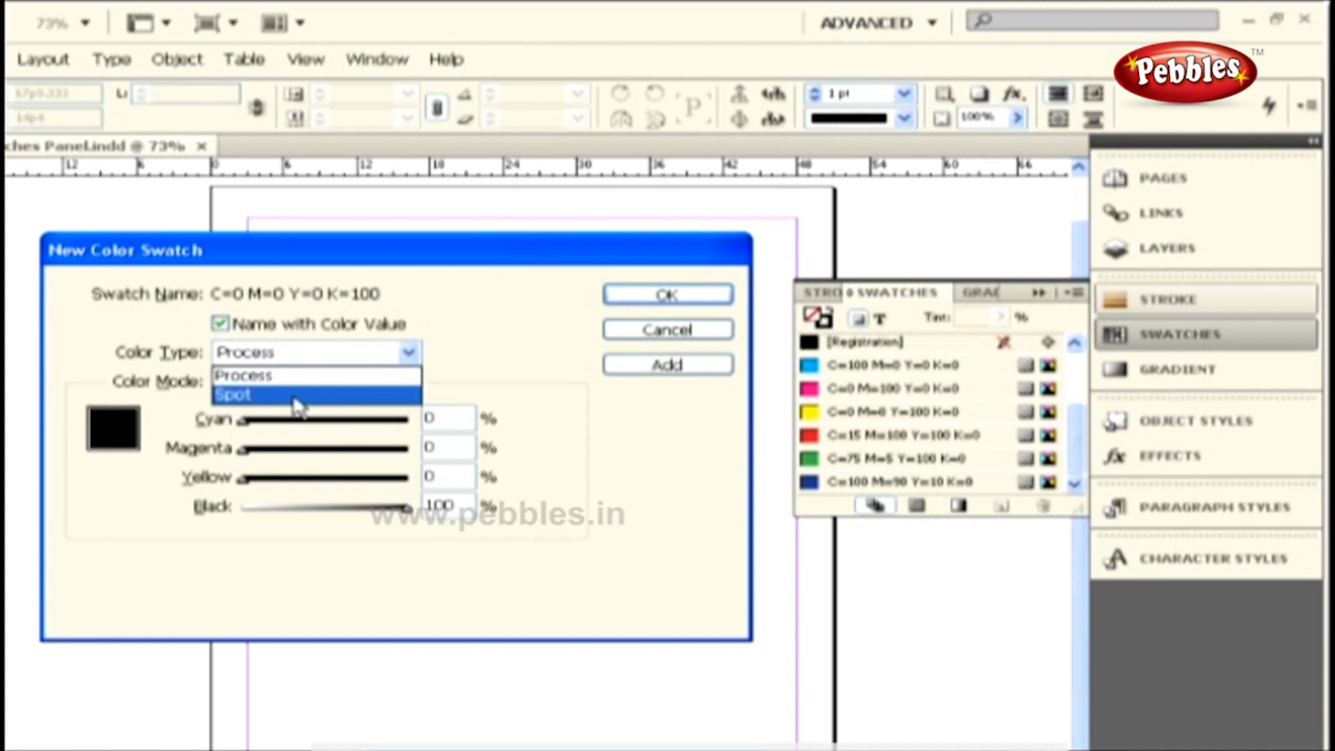
click(289, 382)
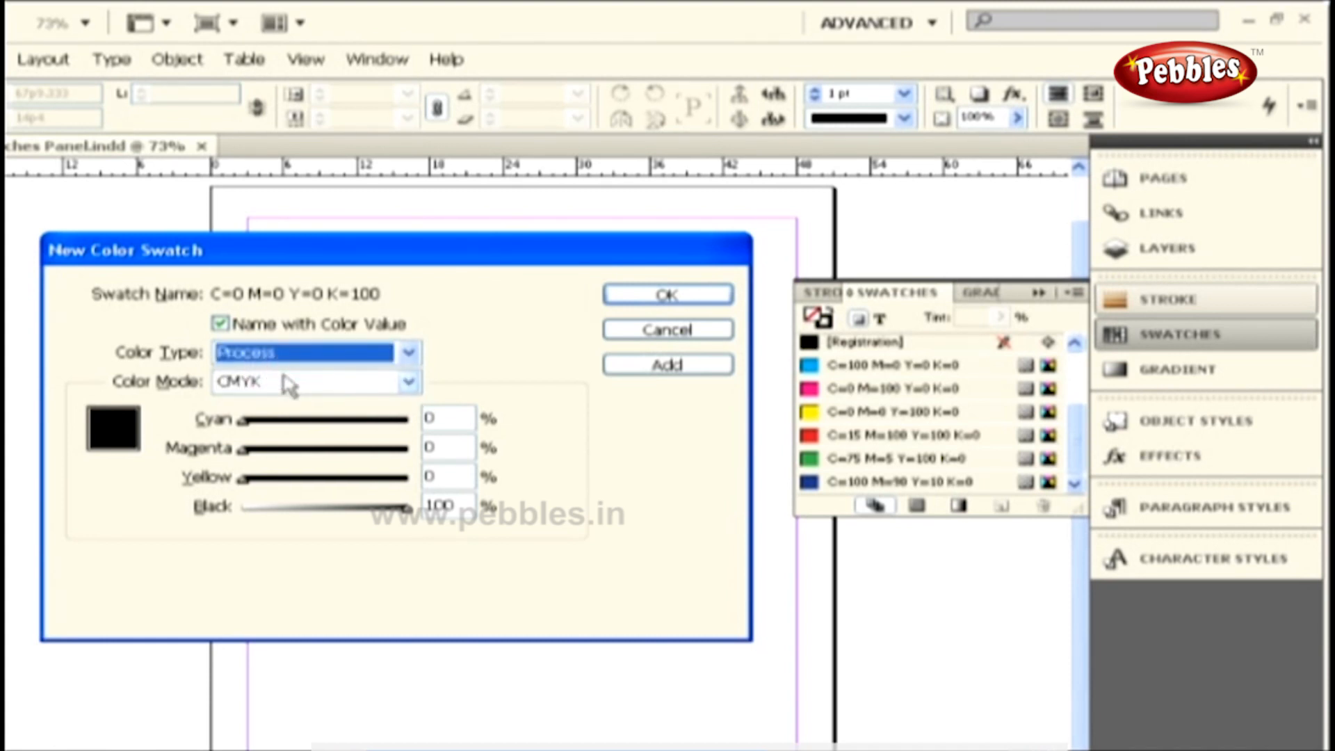
click(223, 381)
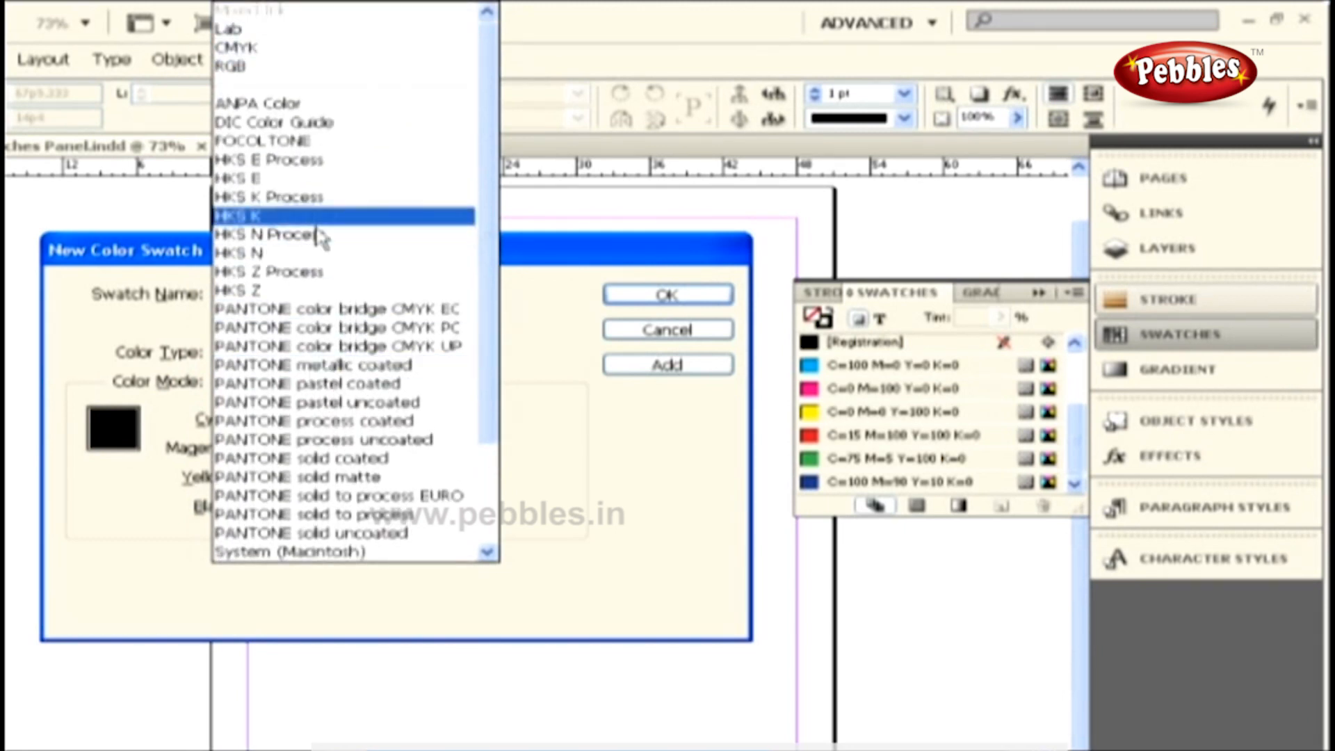
click(319, 49)
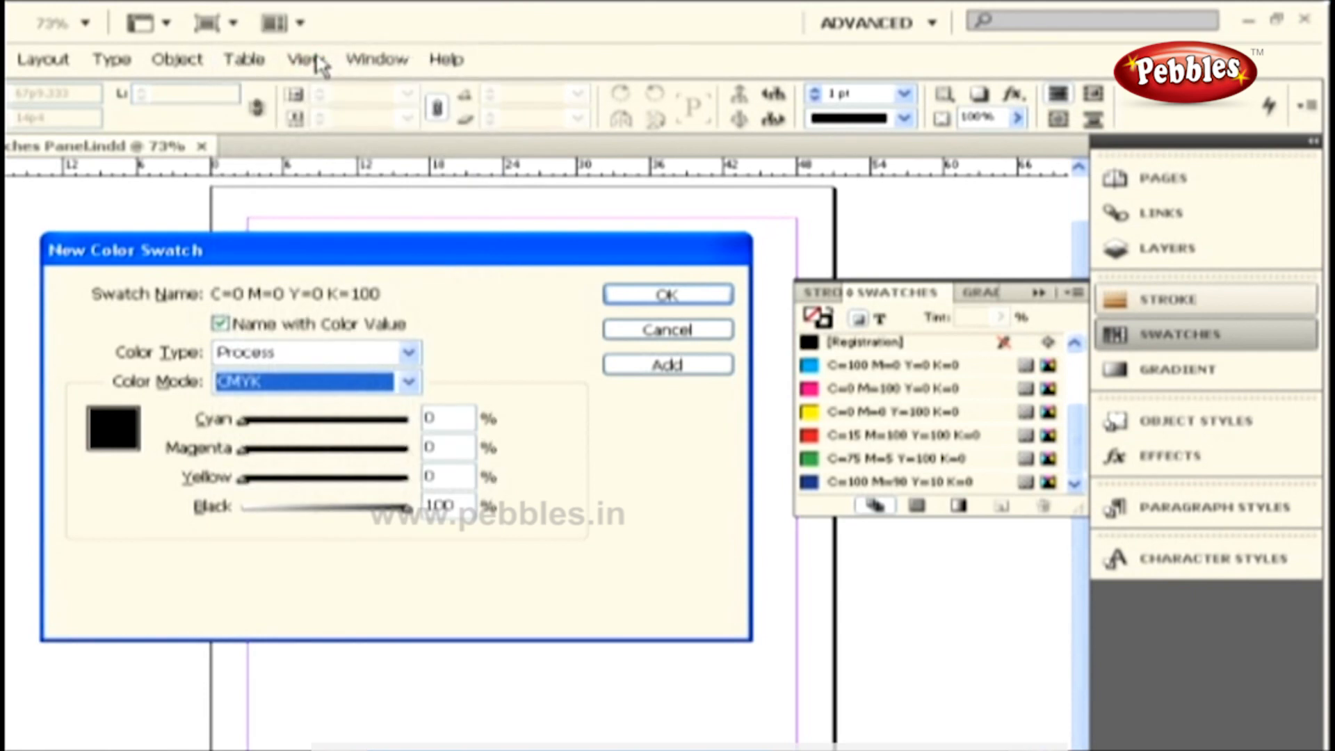
Mix a green for the new swatch with Cyan 98%, Magenta 21%, Yellow 92% and Black 0%.
click(214, 422)
drag(242, 422, 388, 422)
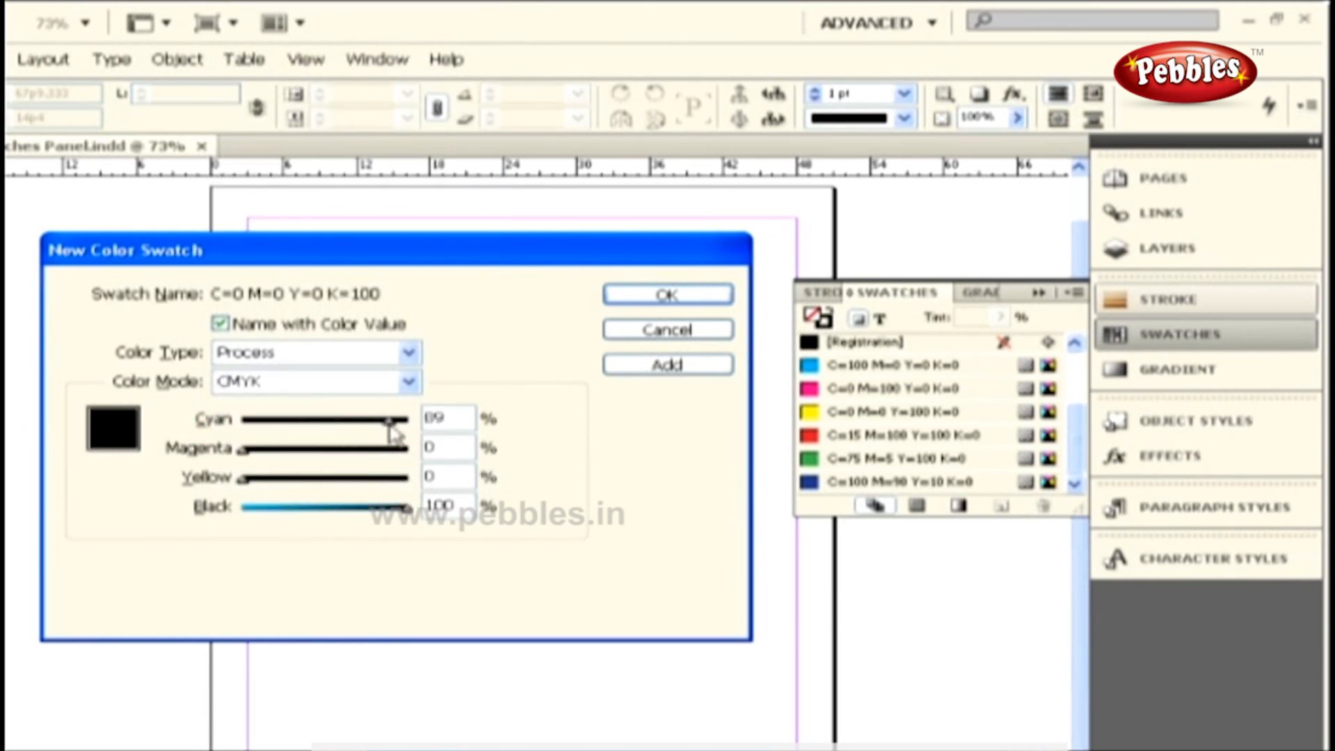
drag(407, 508, 373, 477)
drag(257, 453, 322, 451)
drag(387, 422, 407, 423)
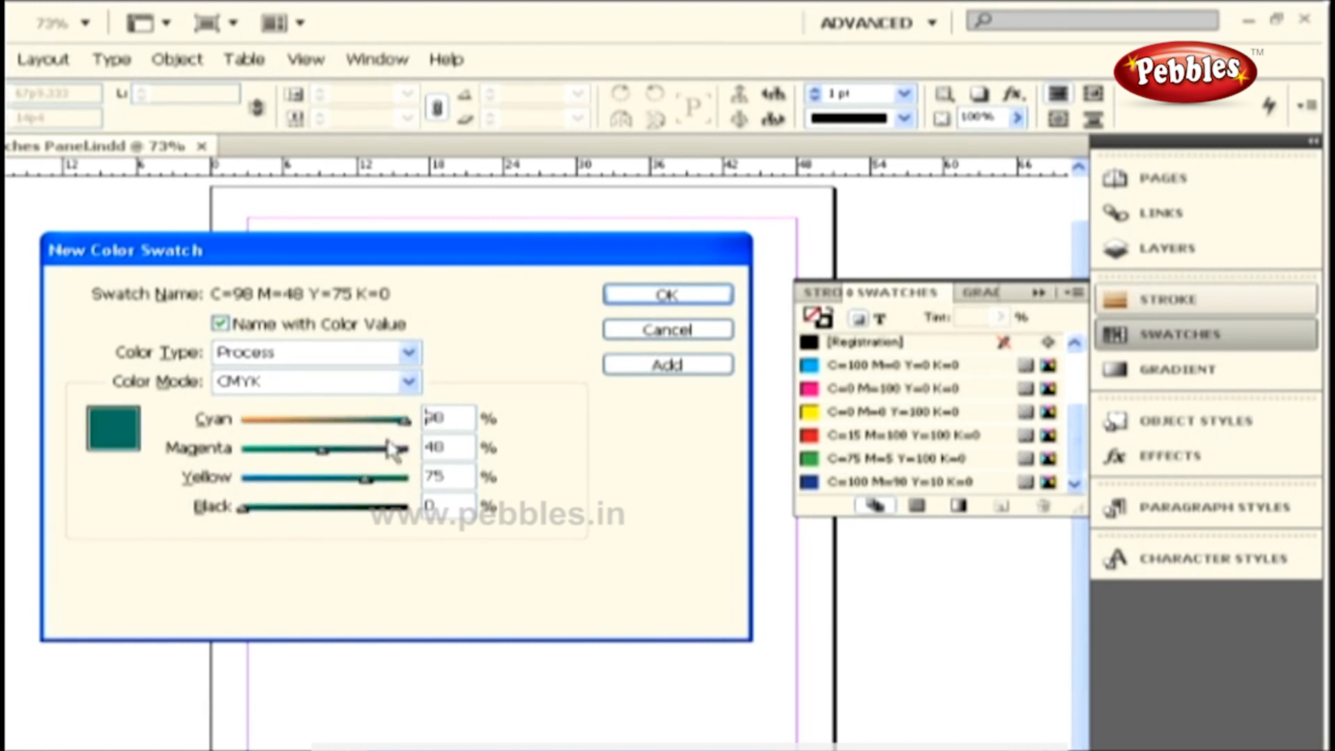
drag(322, 452, 279, 454)
drag(363, 479, 397, 479)
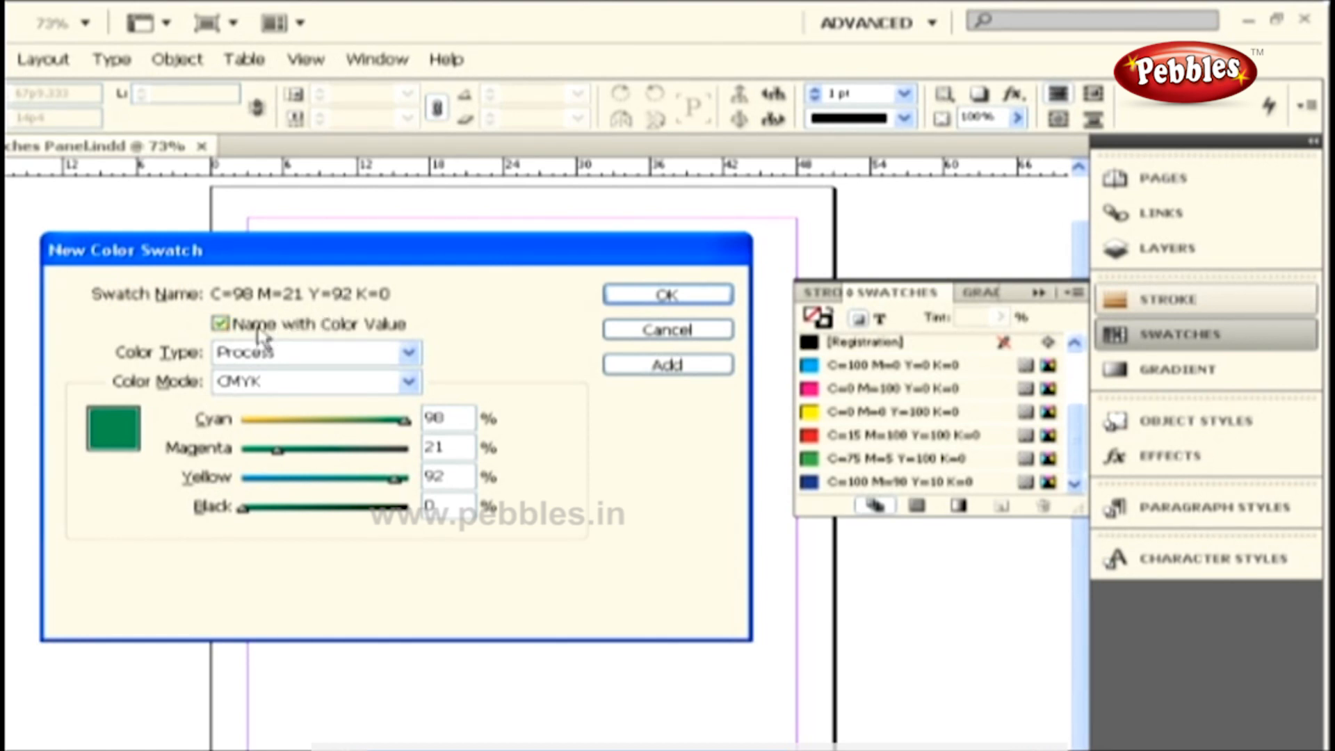
Name the green swatch Border Color instead of using its color values, and add it to the swatches.
click(235, 323)
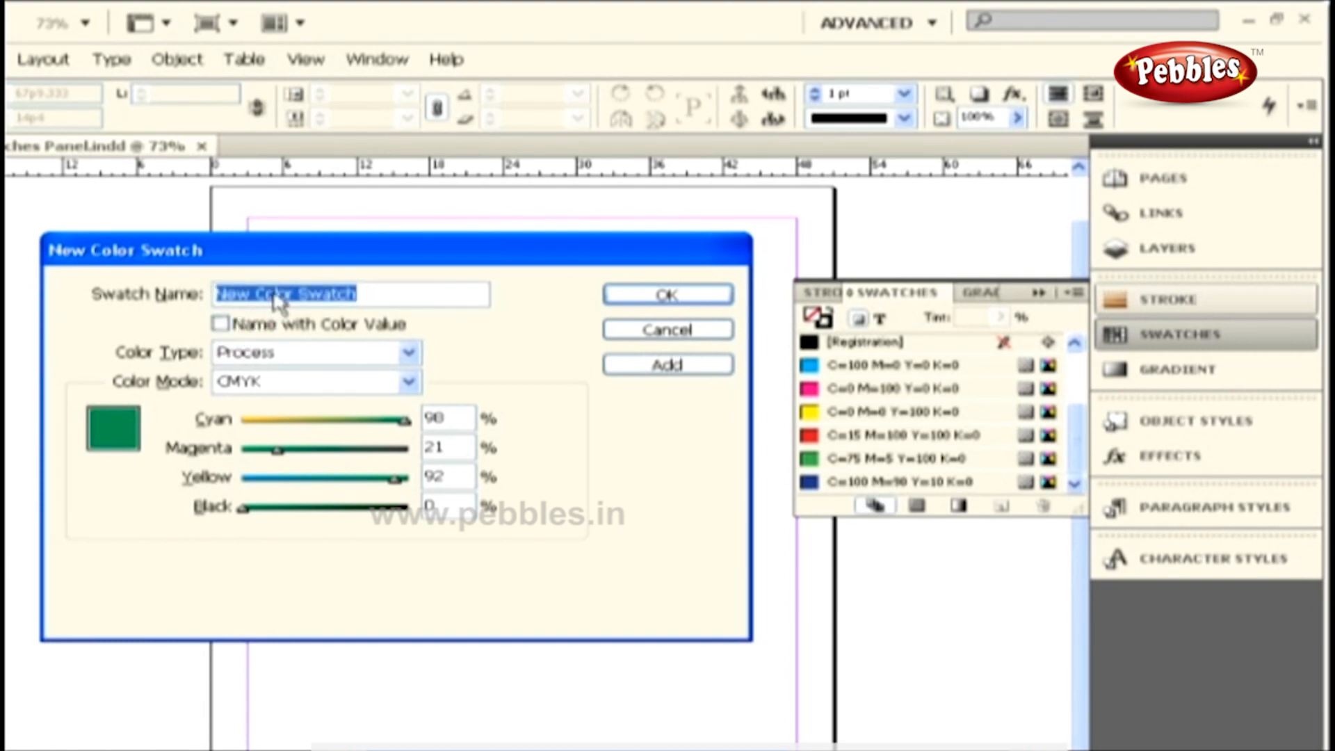
text(B)
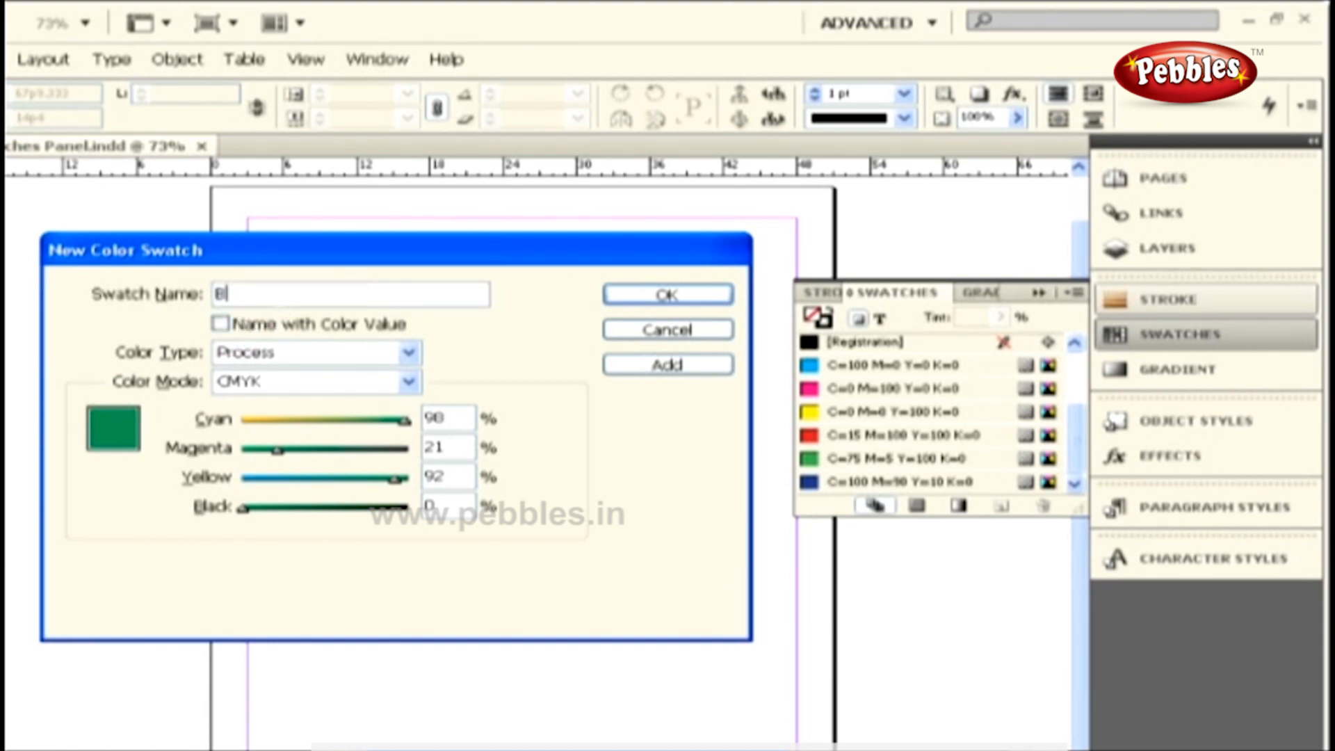
text(order Color)
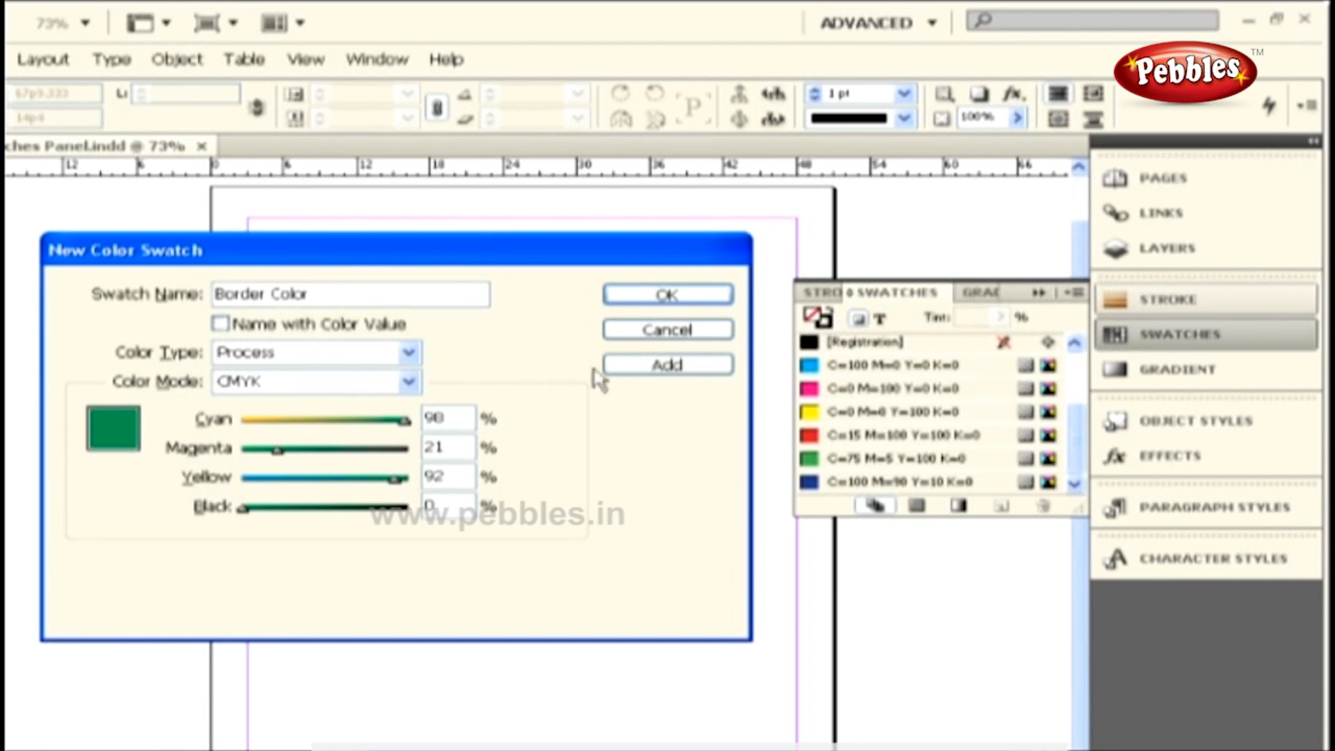
click(615, 366)
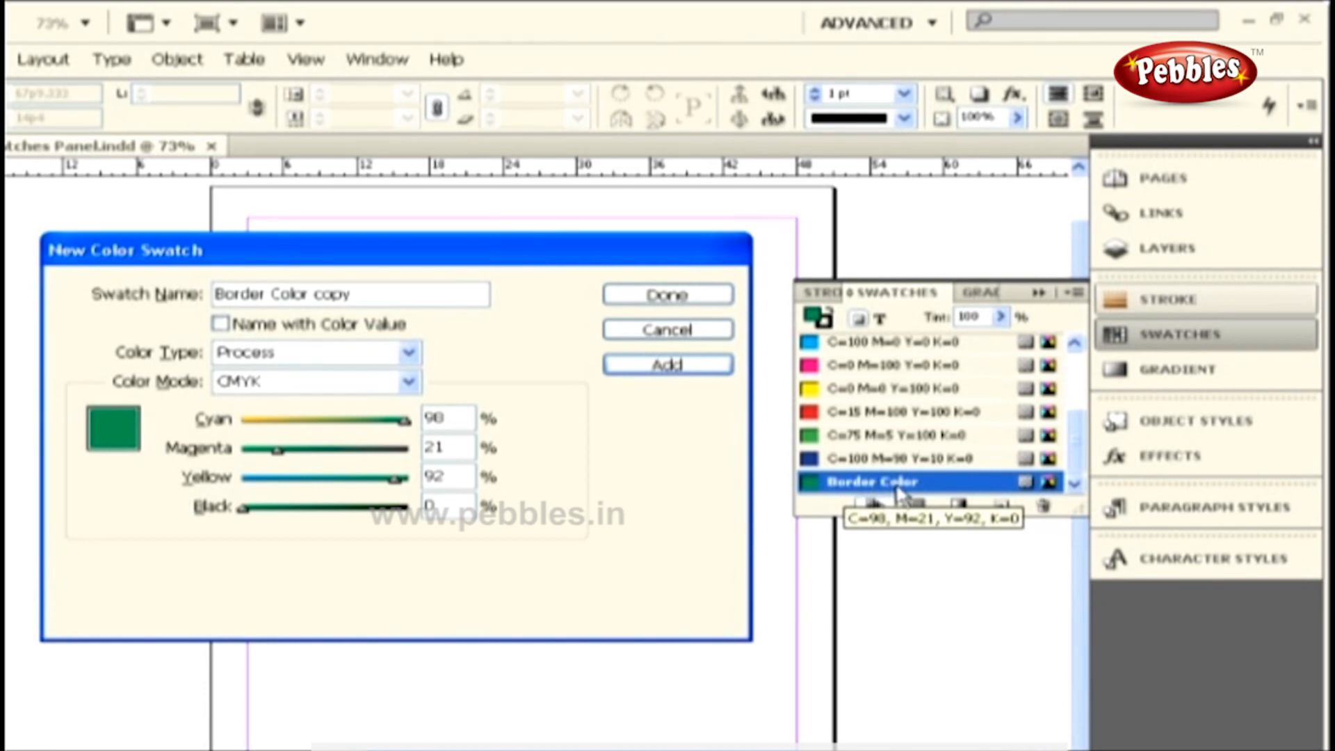
Add the spot color PANTONE Blue 0821 U from the PANTONE pastel uncoated library and finish creating swatches.
click(178, 386)
click(302, 383)
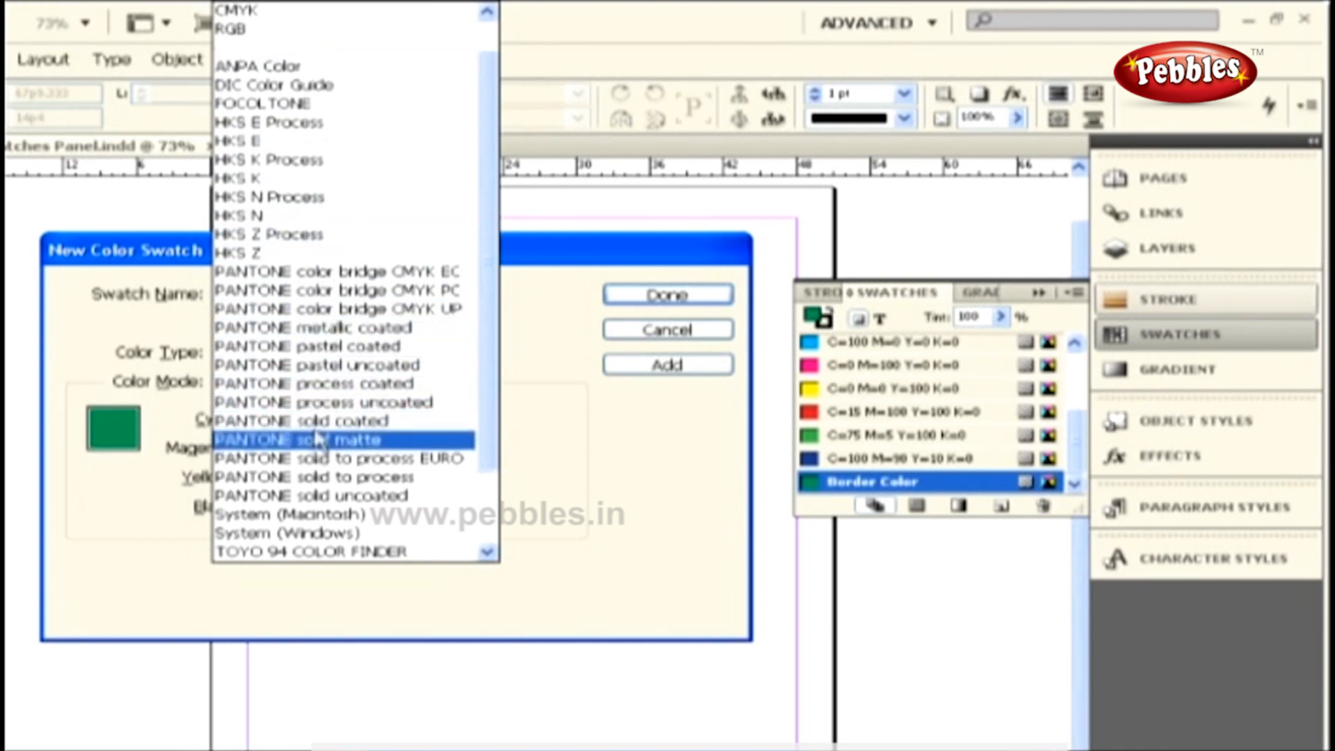
click(320, 365)
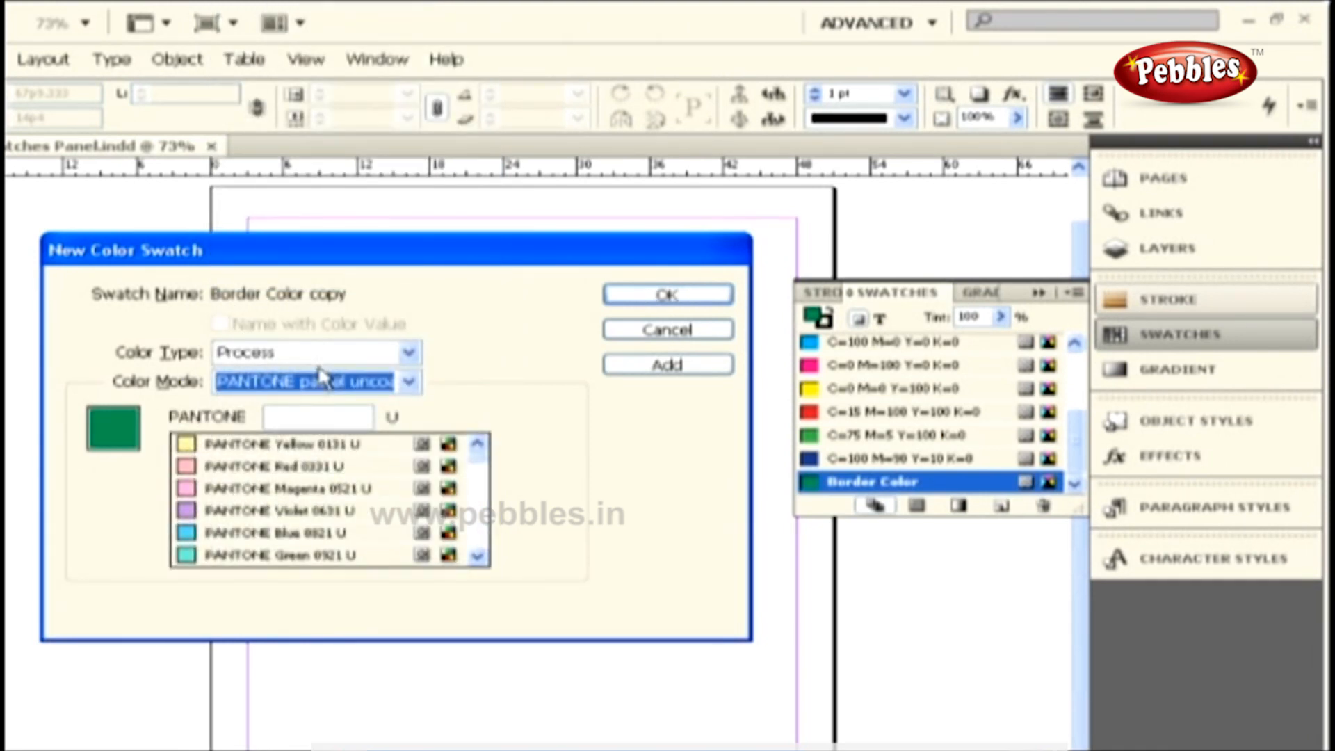
click(314, 444)
mouse_move(476, 463)
mouse_down()
mouse_move(479, 532)
mouse_move(477, 462)
mouse_up()
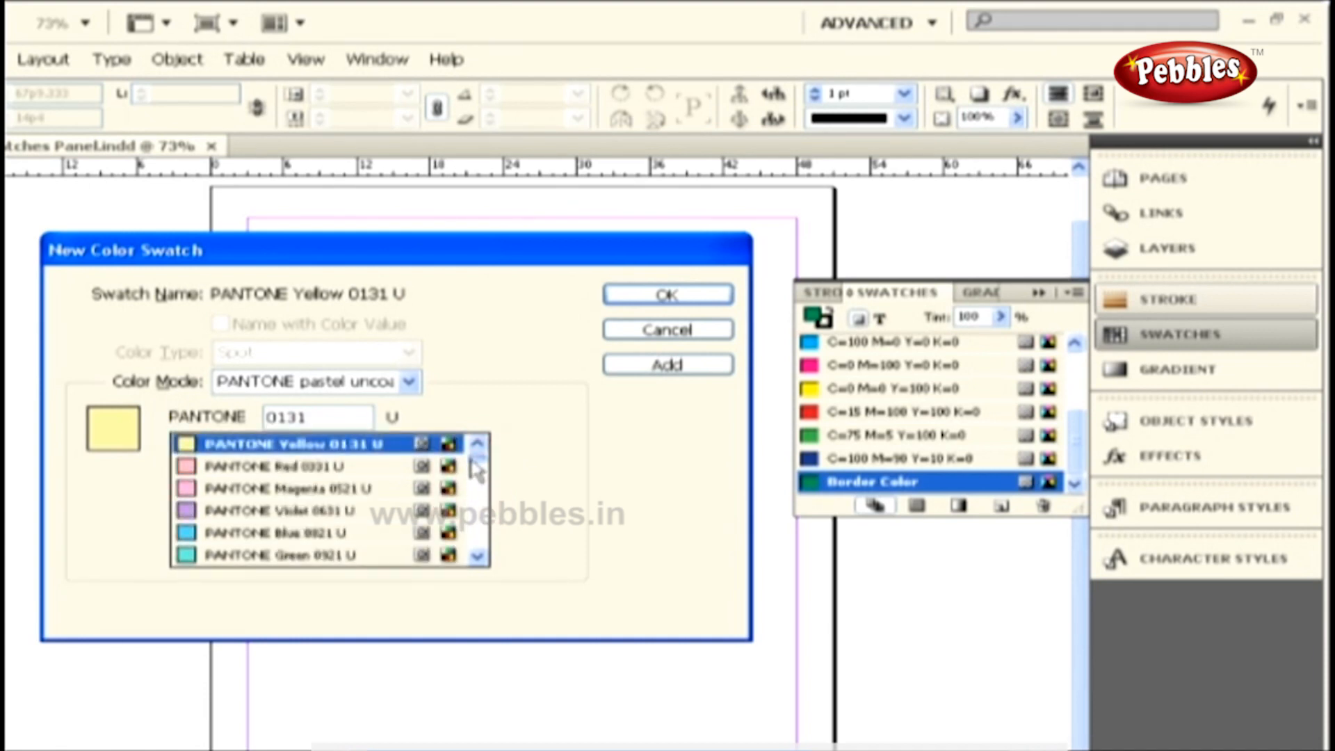
click(285, 541)
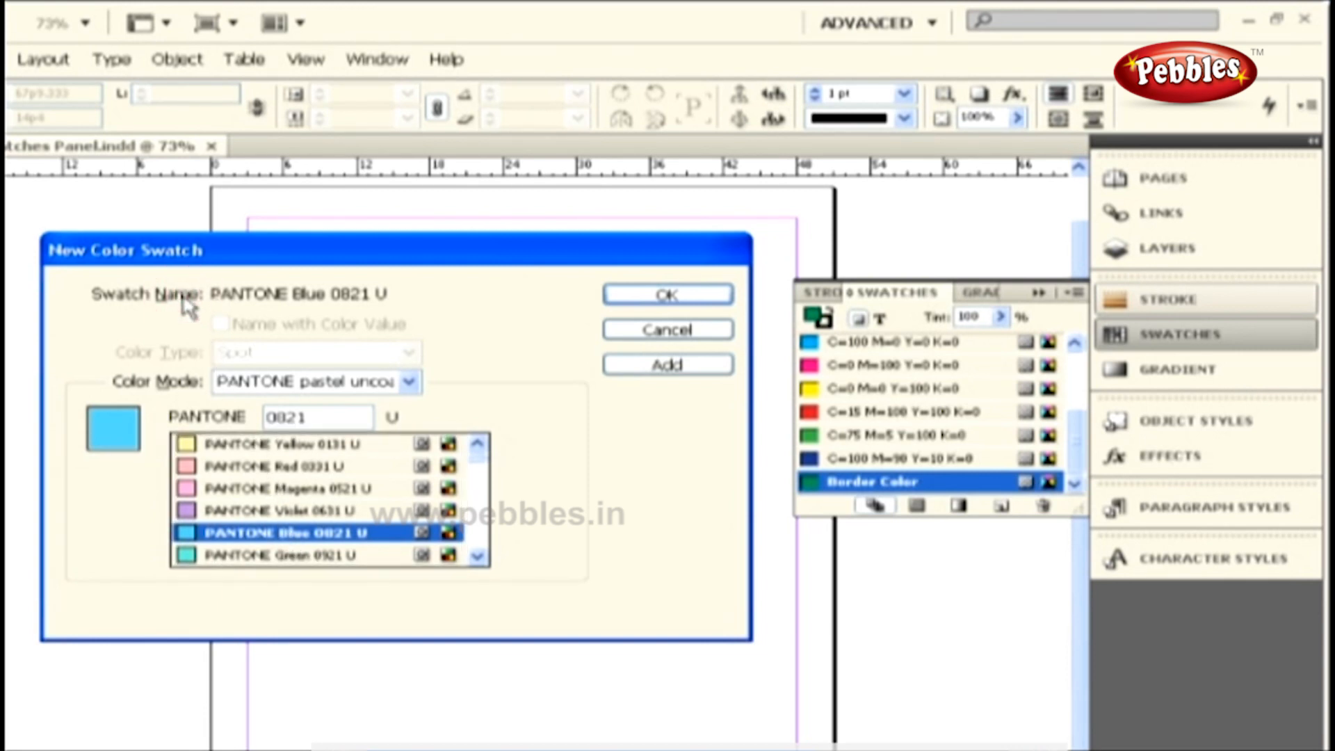
click(200, 414)
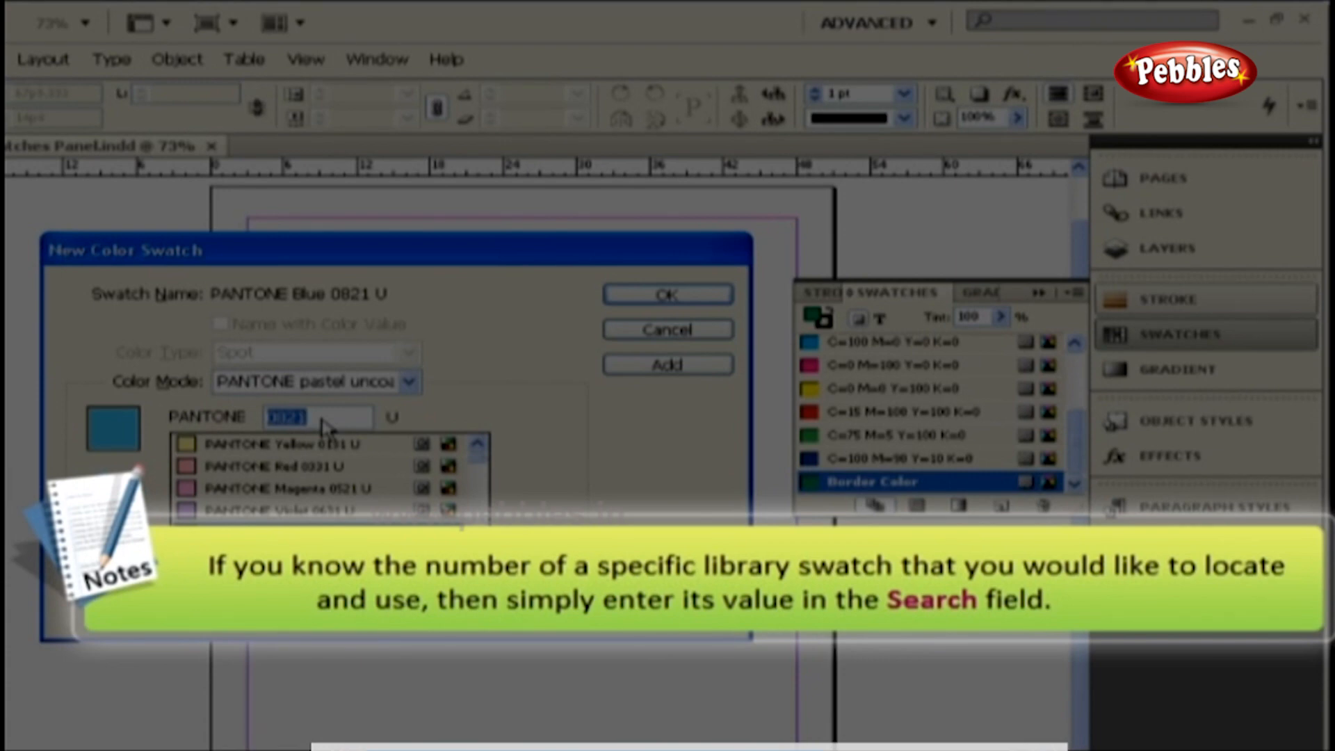
click(321, 424)
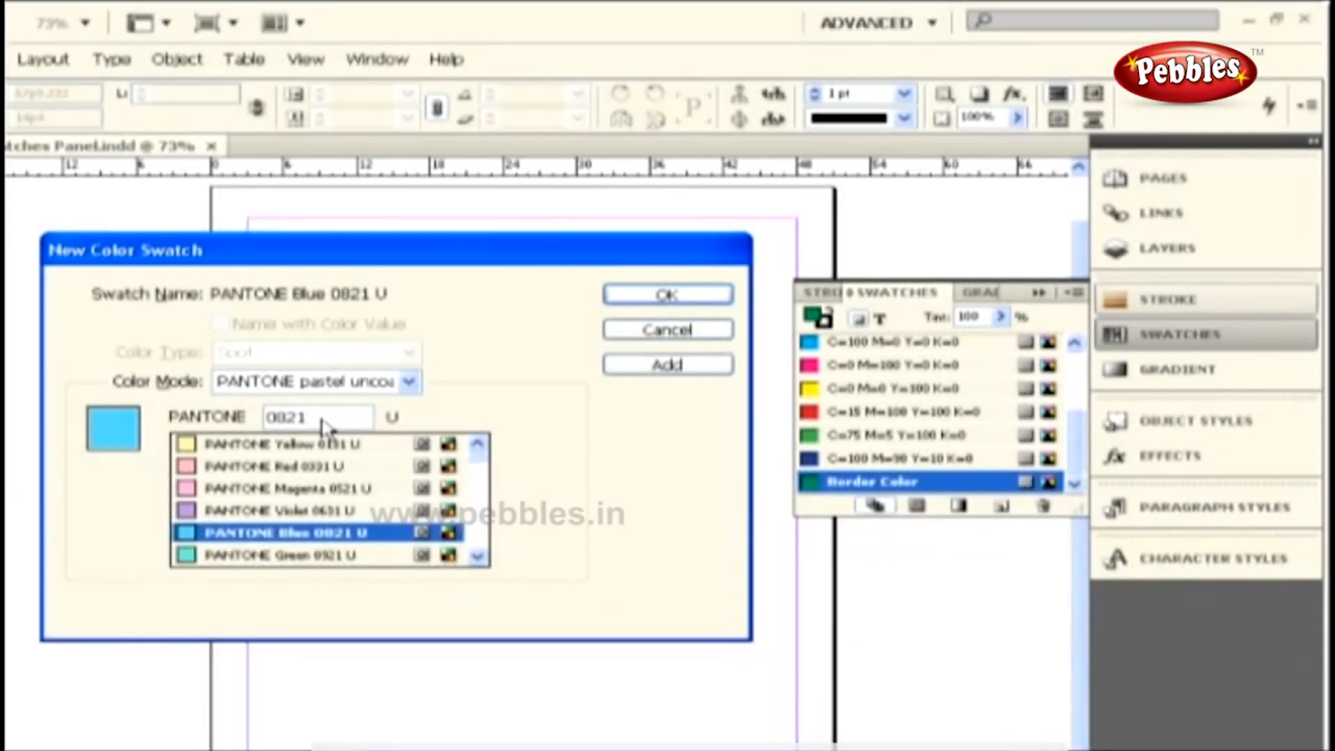
click(645, 301)
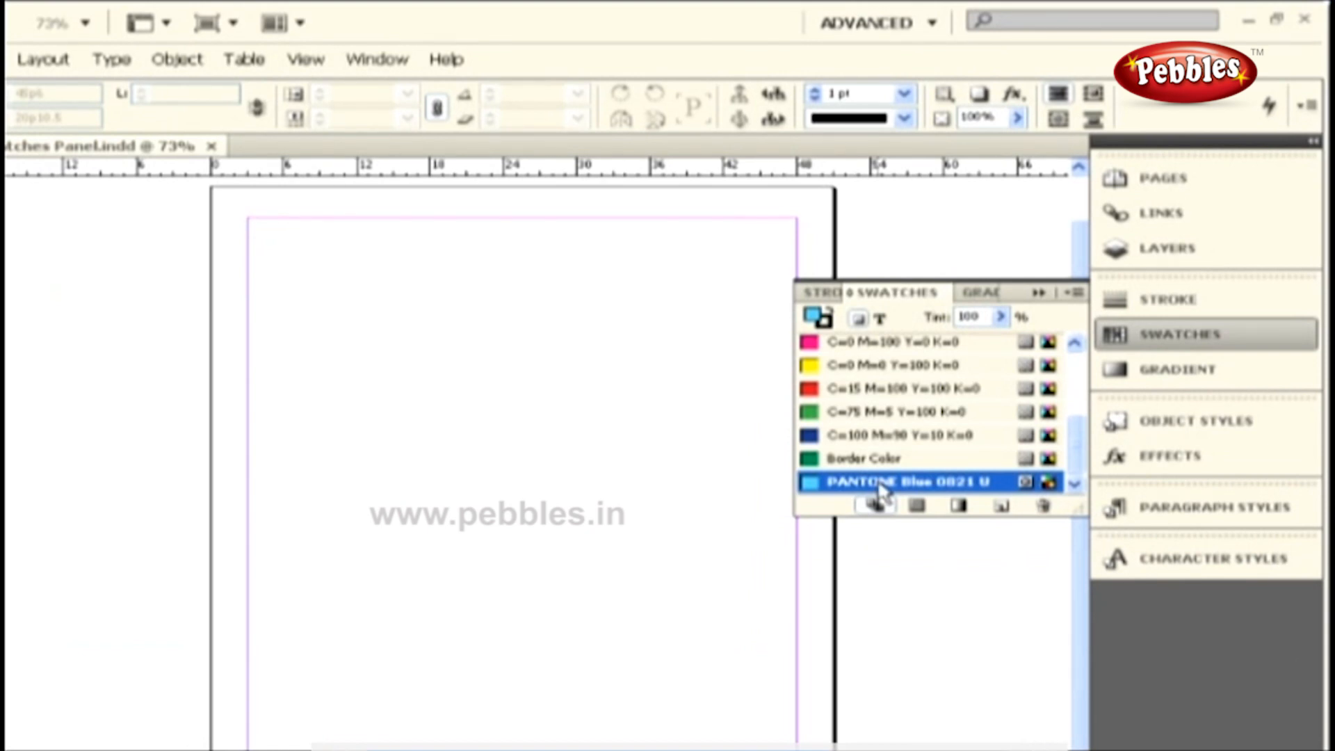
Examine the swatch options of PANTONE Blue 0821 U, leaving its settings as they are.
right_click(878, 487)
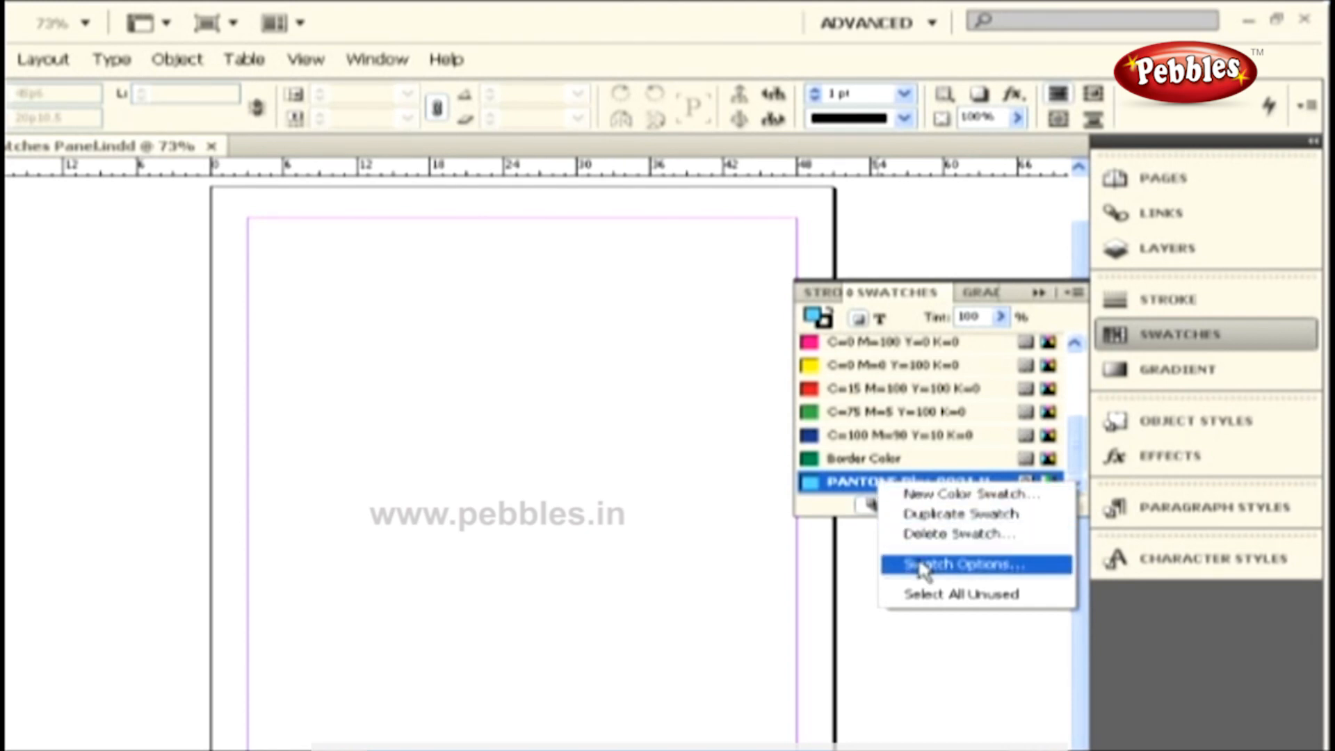
click(857, 555)
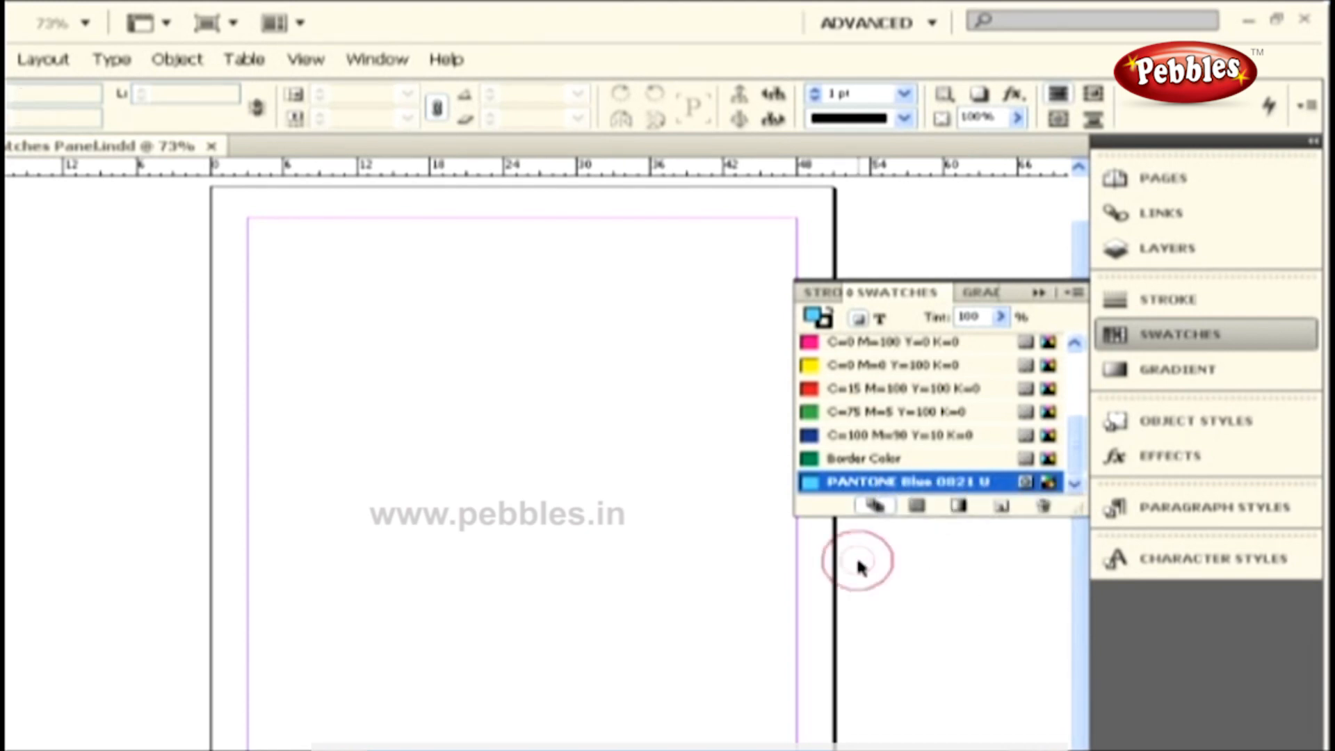
click(1074, 292)
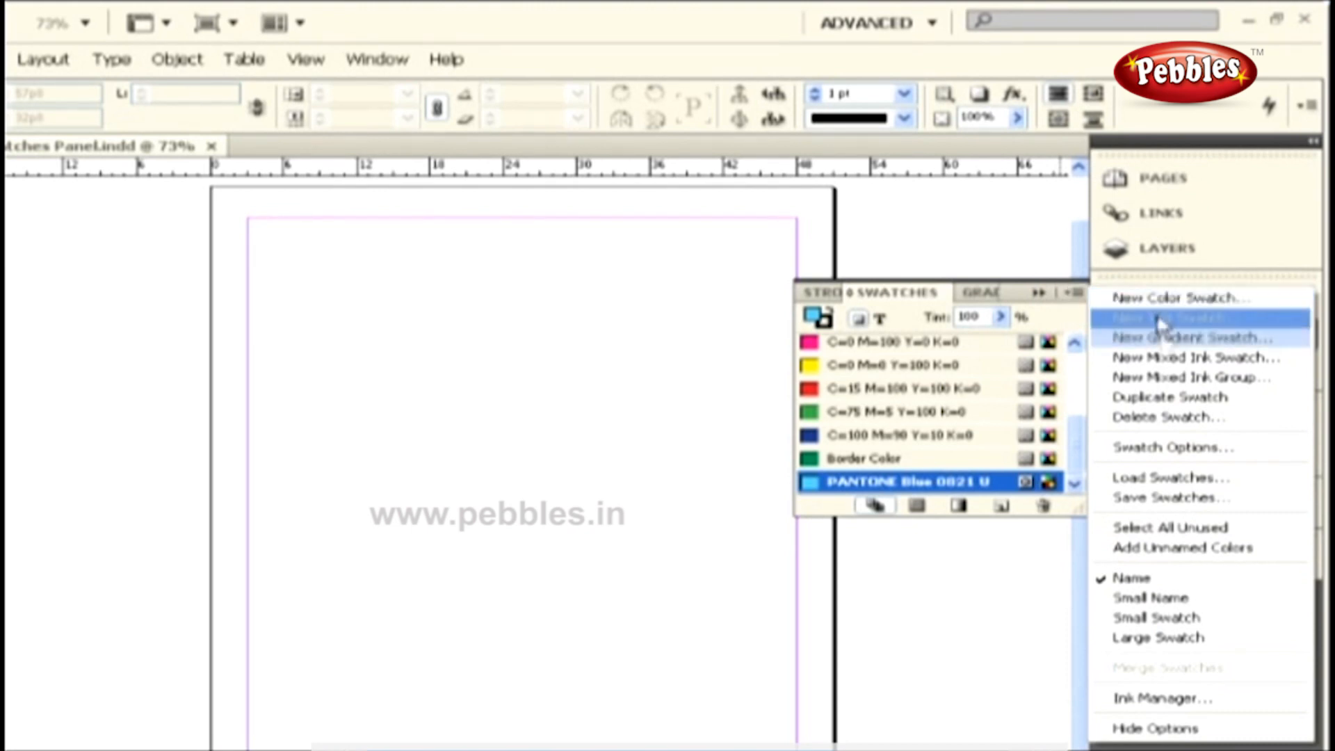
click(1160, 447)
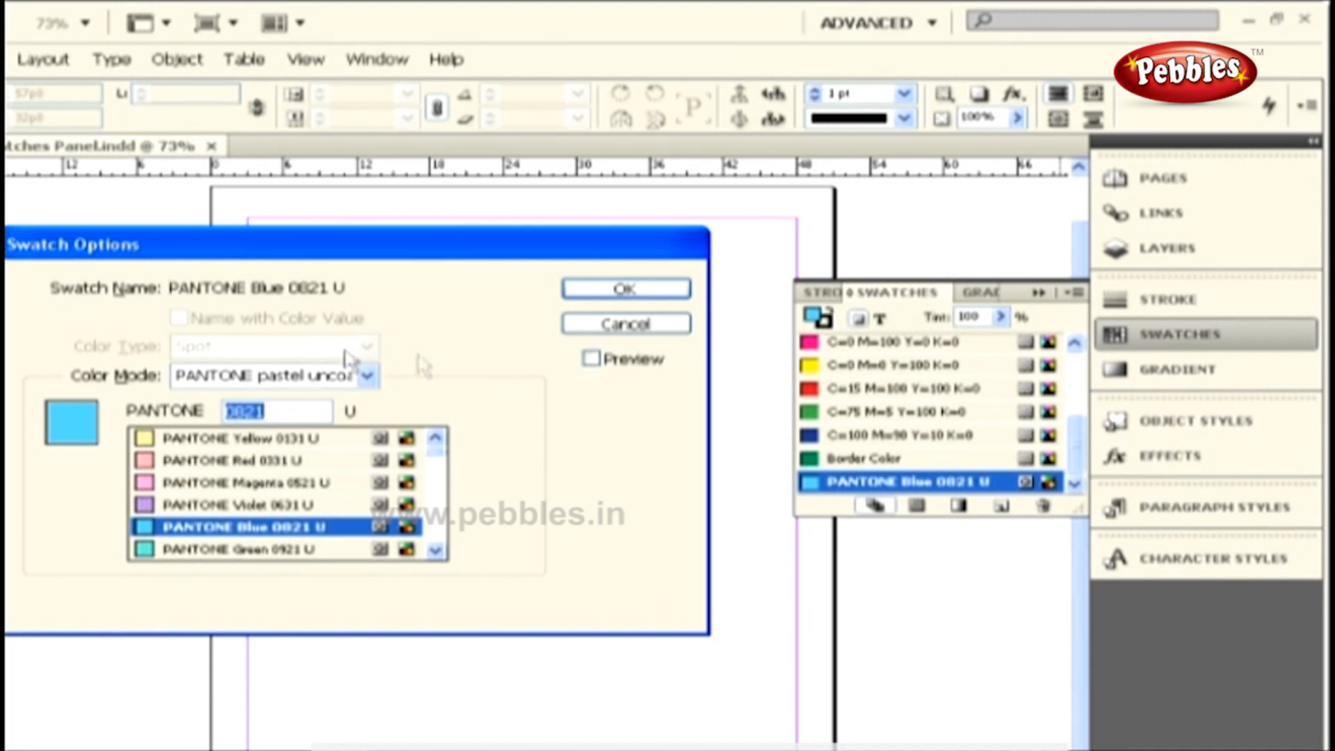
click(619, 295)
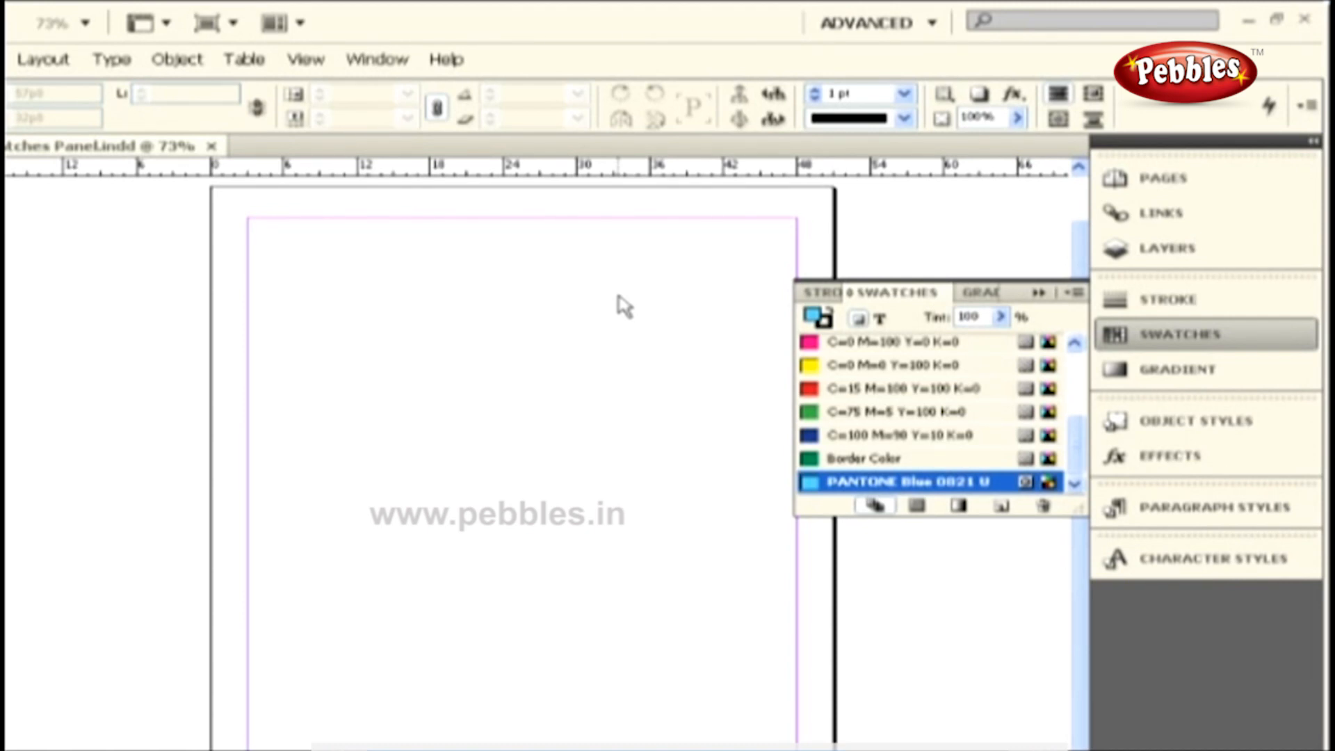
Examine the options for a new linear gradient swatch, trying an extra stop on the ramp, and cancel without creating it.
click(1074, 293)
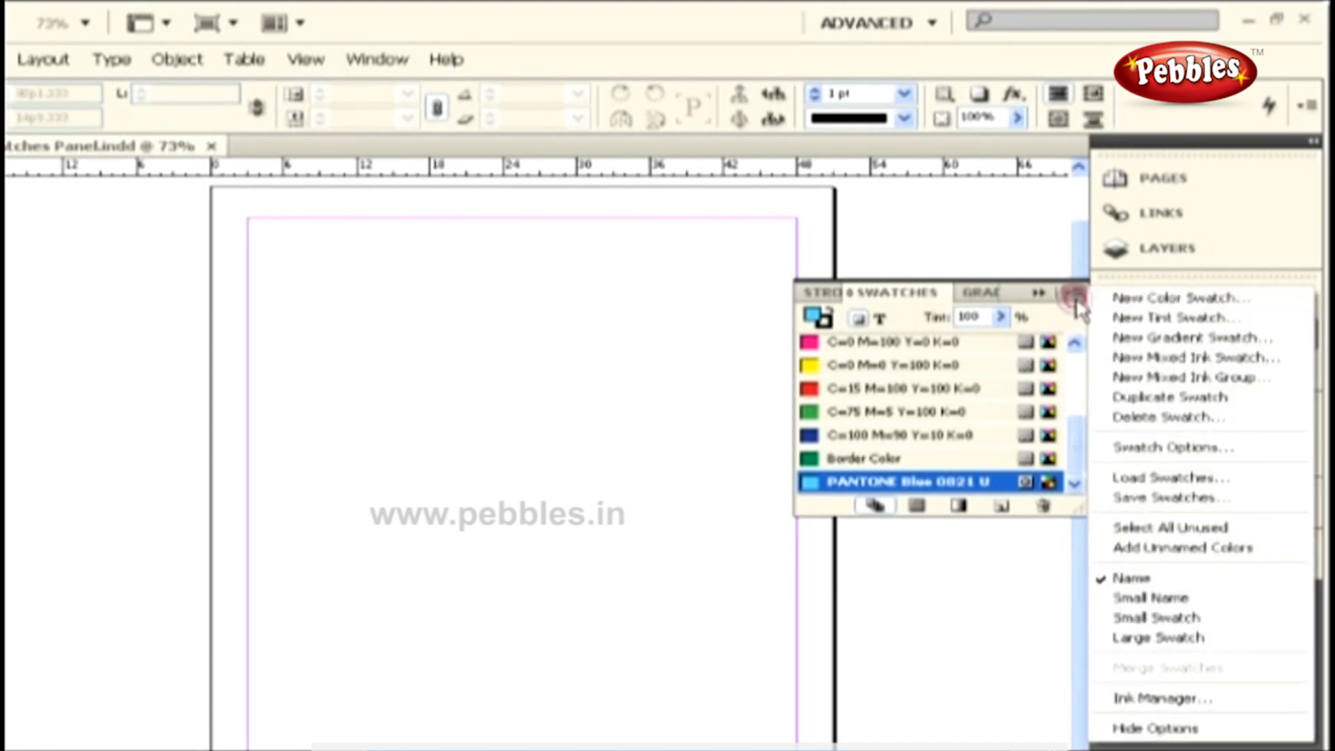
click(1120, 337)
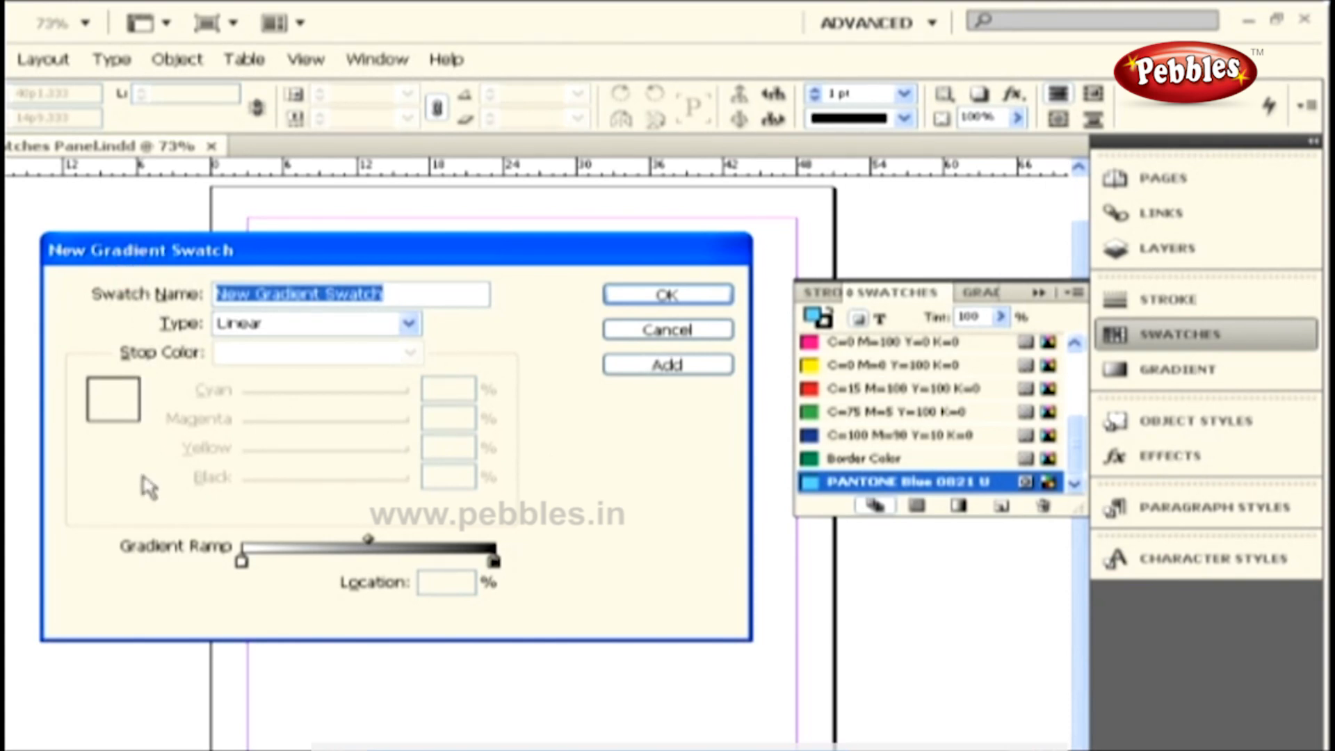
click(293, 562)
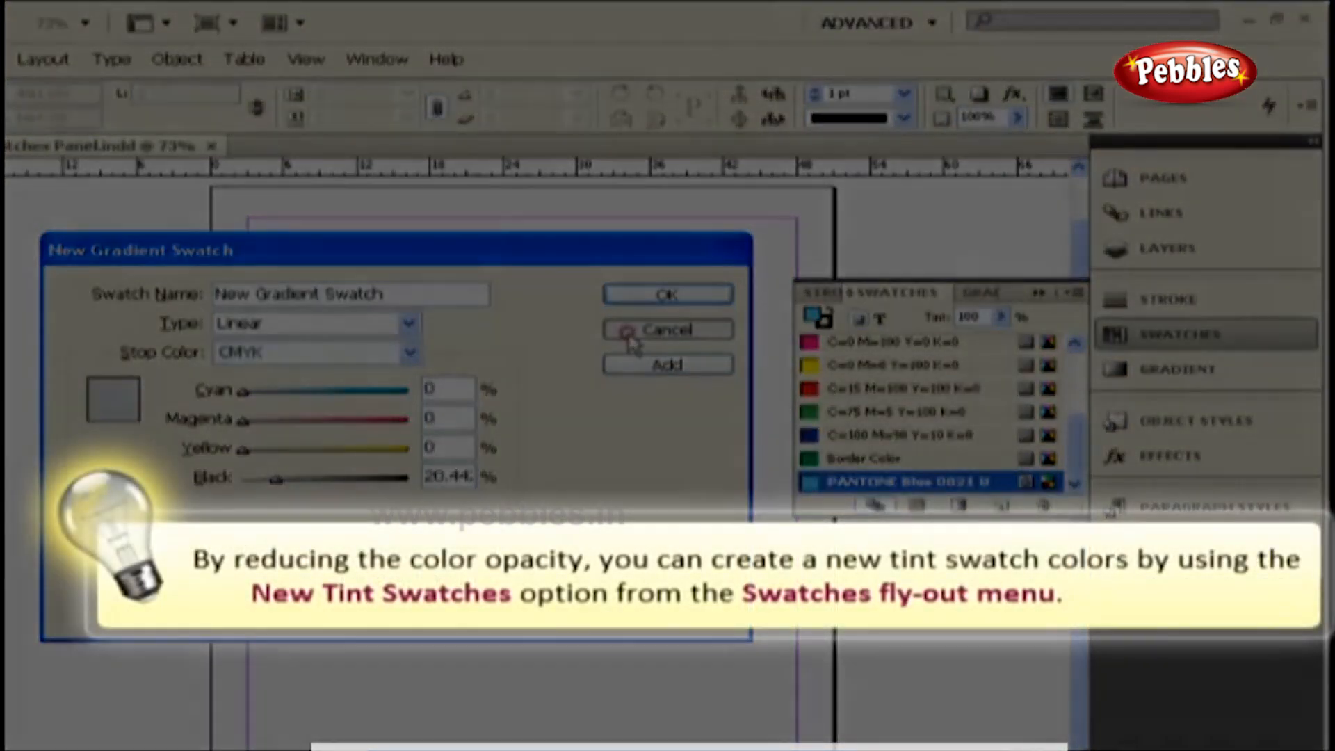
click(627, 331)
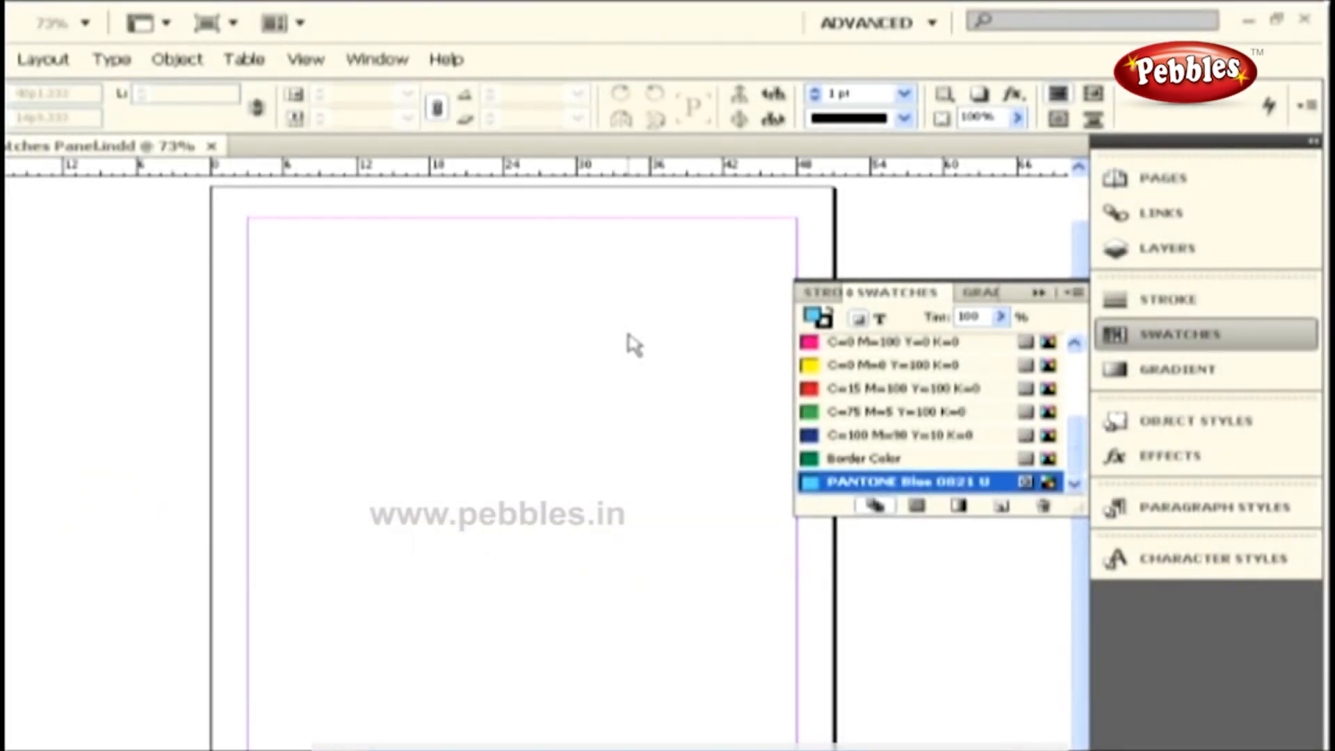
click(1076, 292)
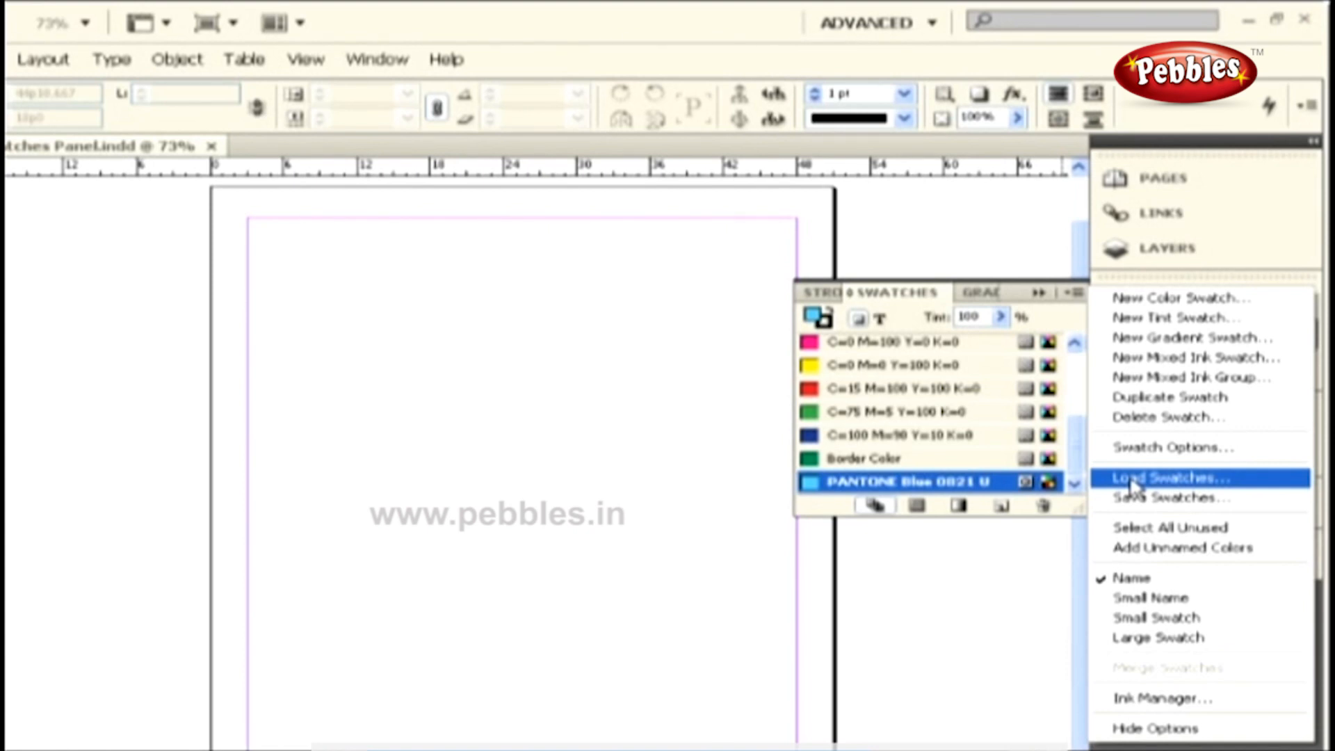
click(968, 560)
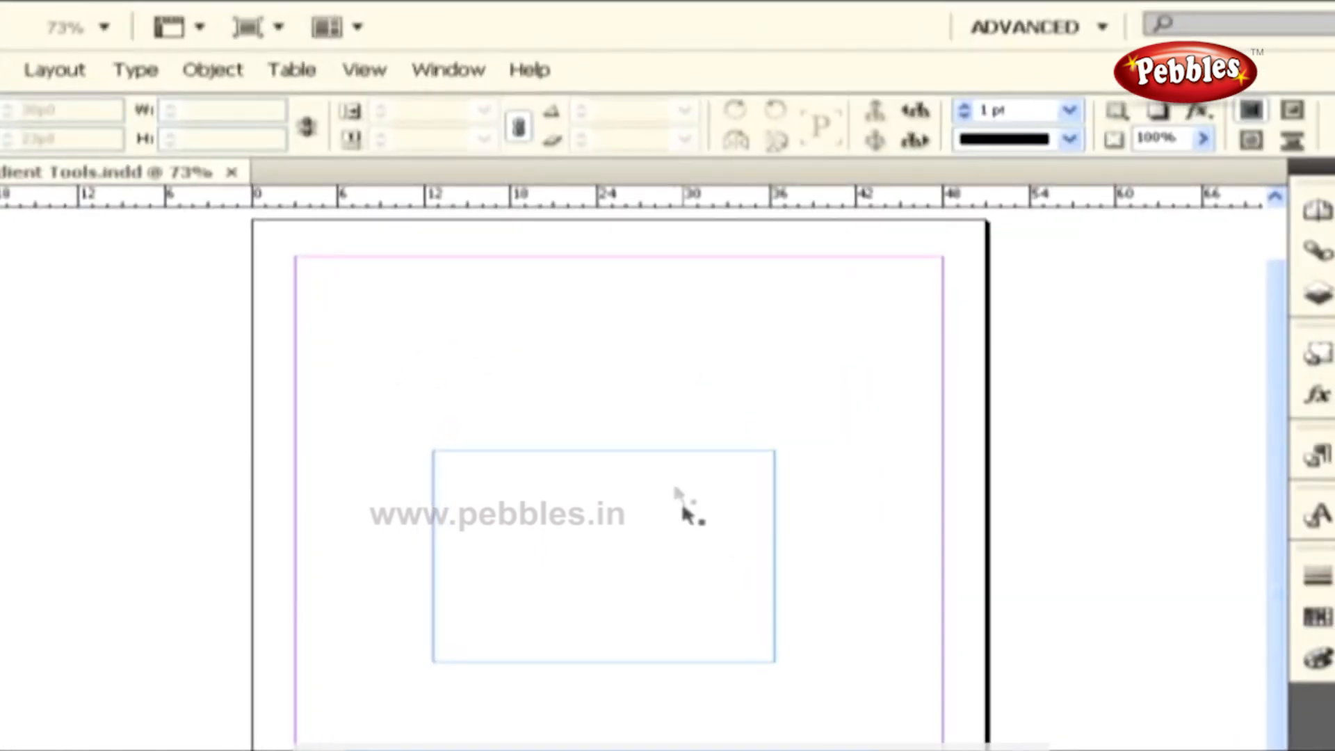
Show the gradient settings and fill the rectangle on the page with the default white-to-black linear gradient.
click(460, 67)
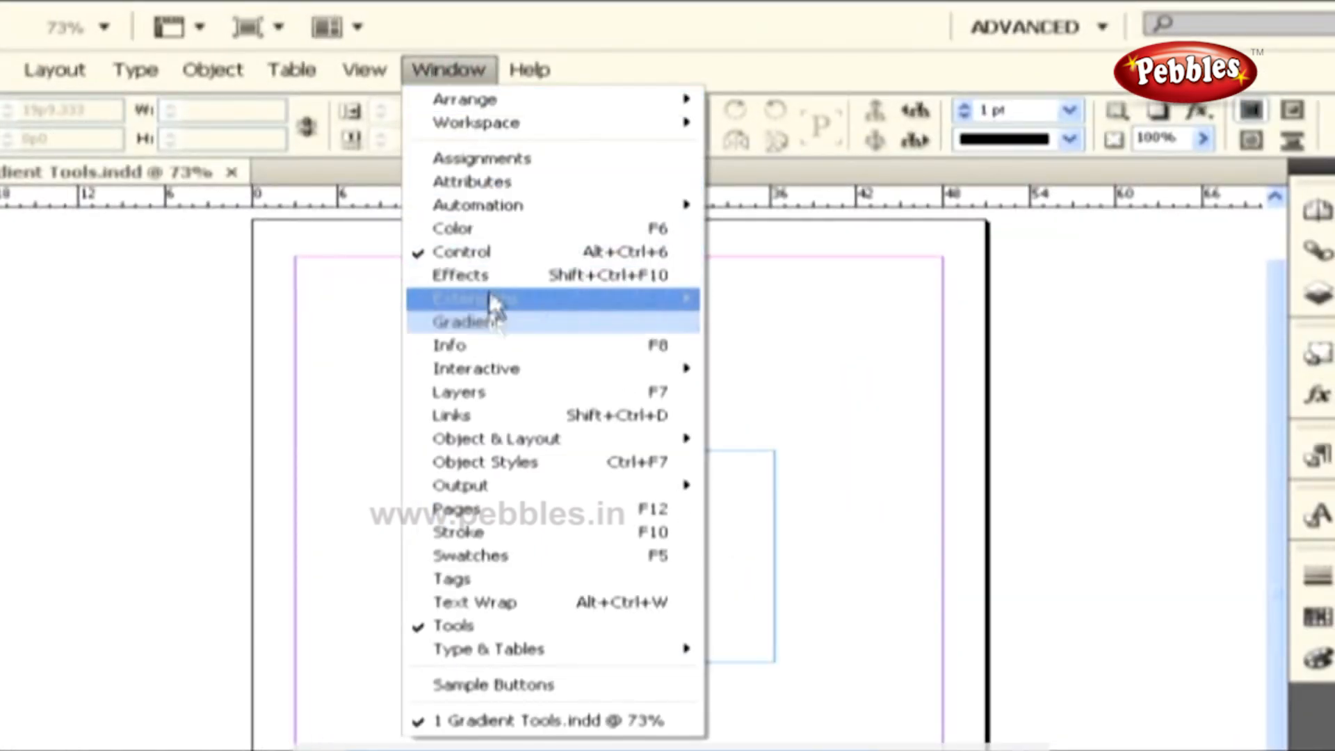
click(487, 321)
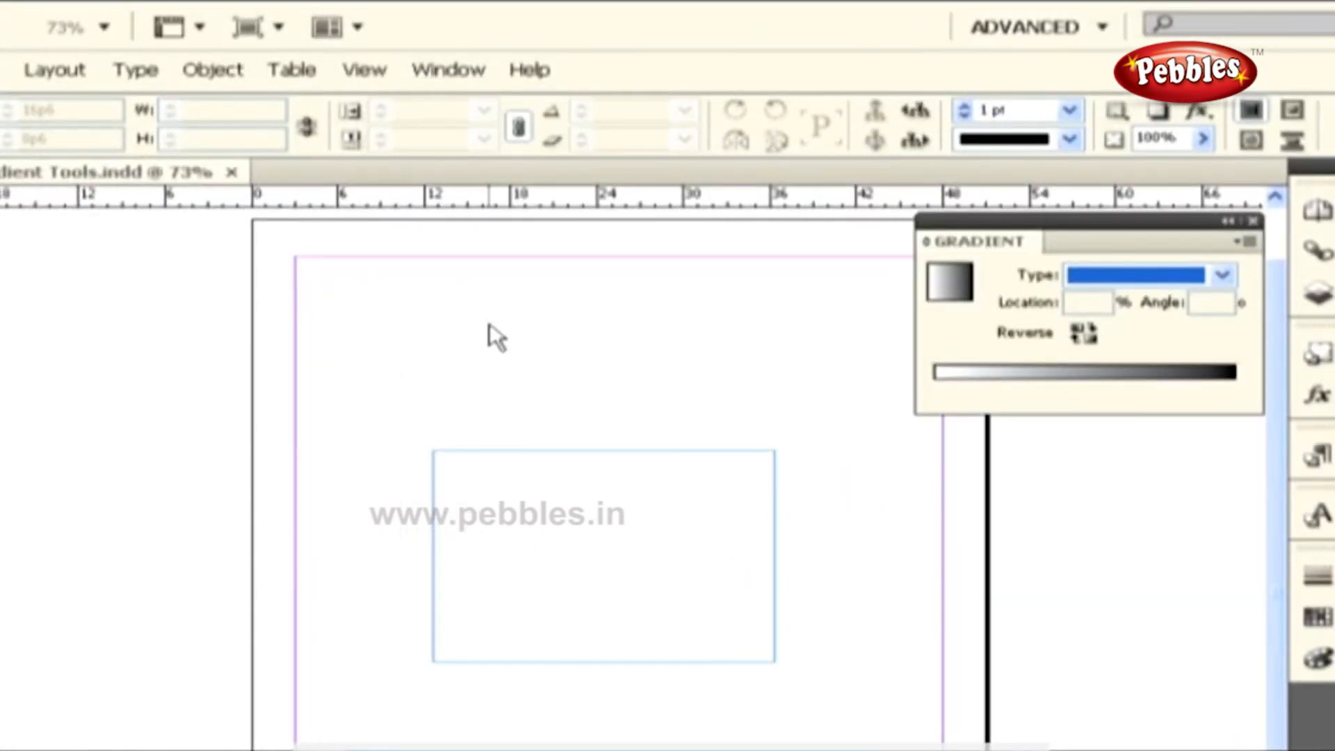
click(554, 553)
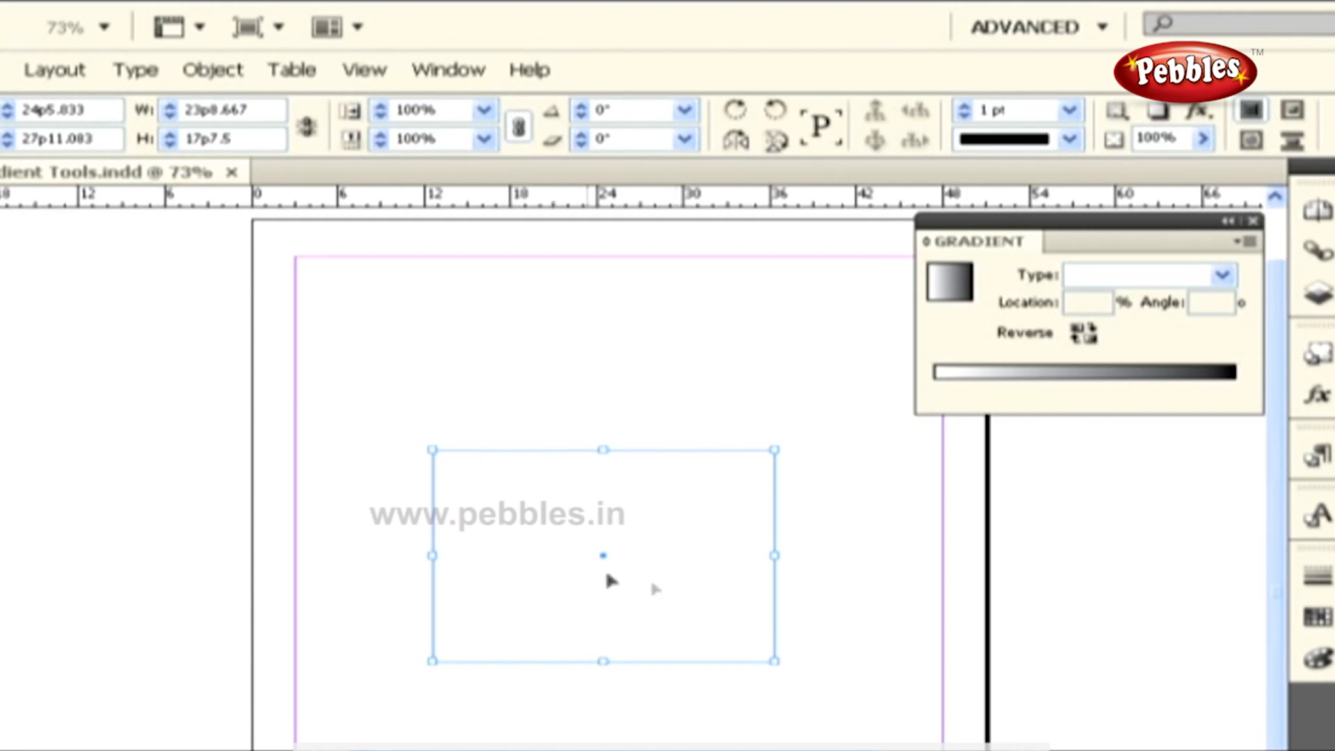
click(1101, 372)
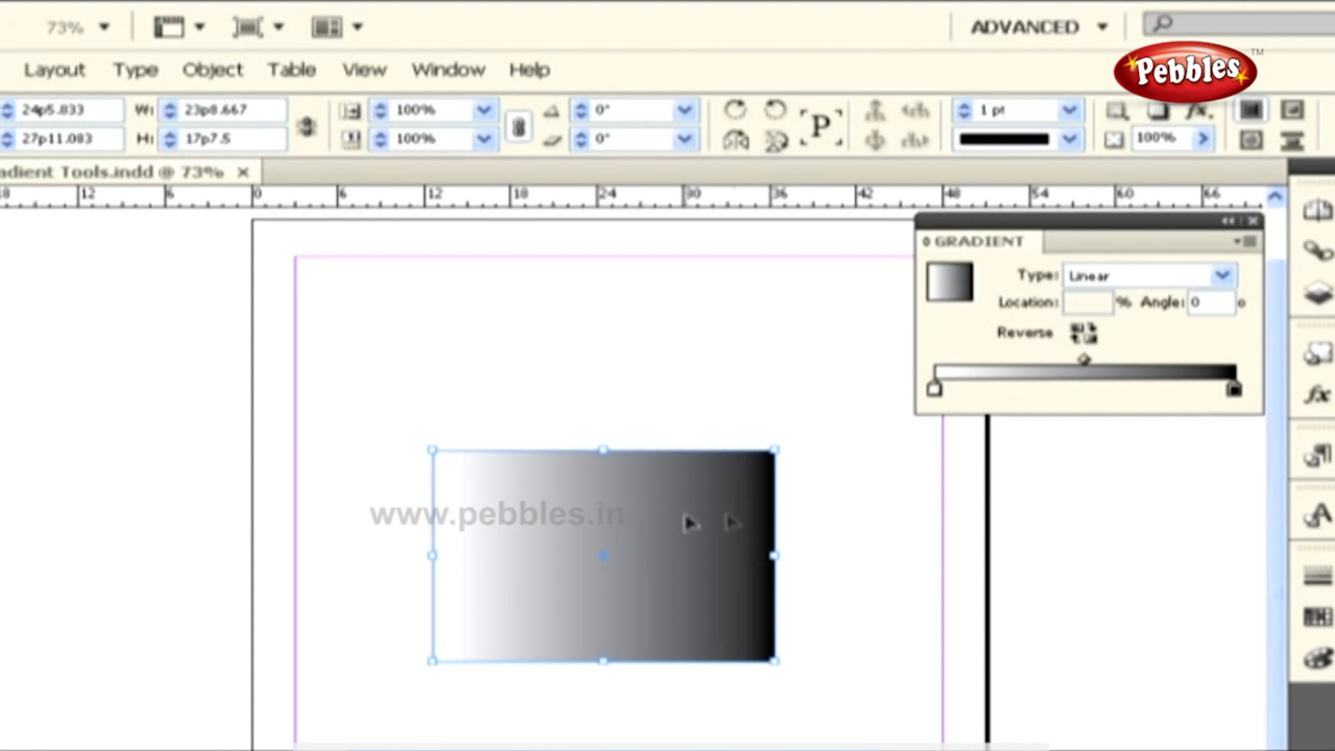
Change the gradient's starting stop at 0% to yellow, with CMYK values 0, 0, 100, 0.
click(935, 389)
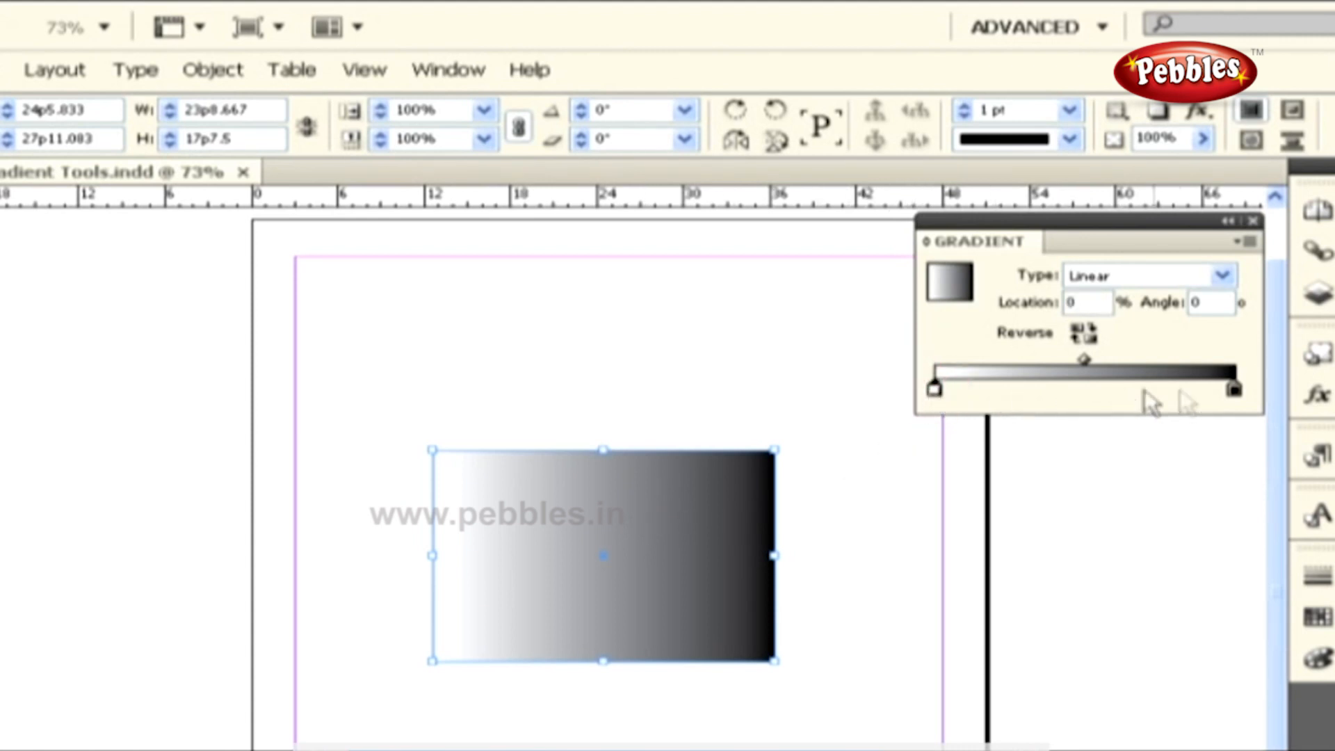
click(1237, 390)
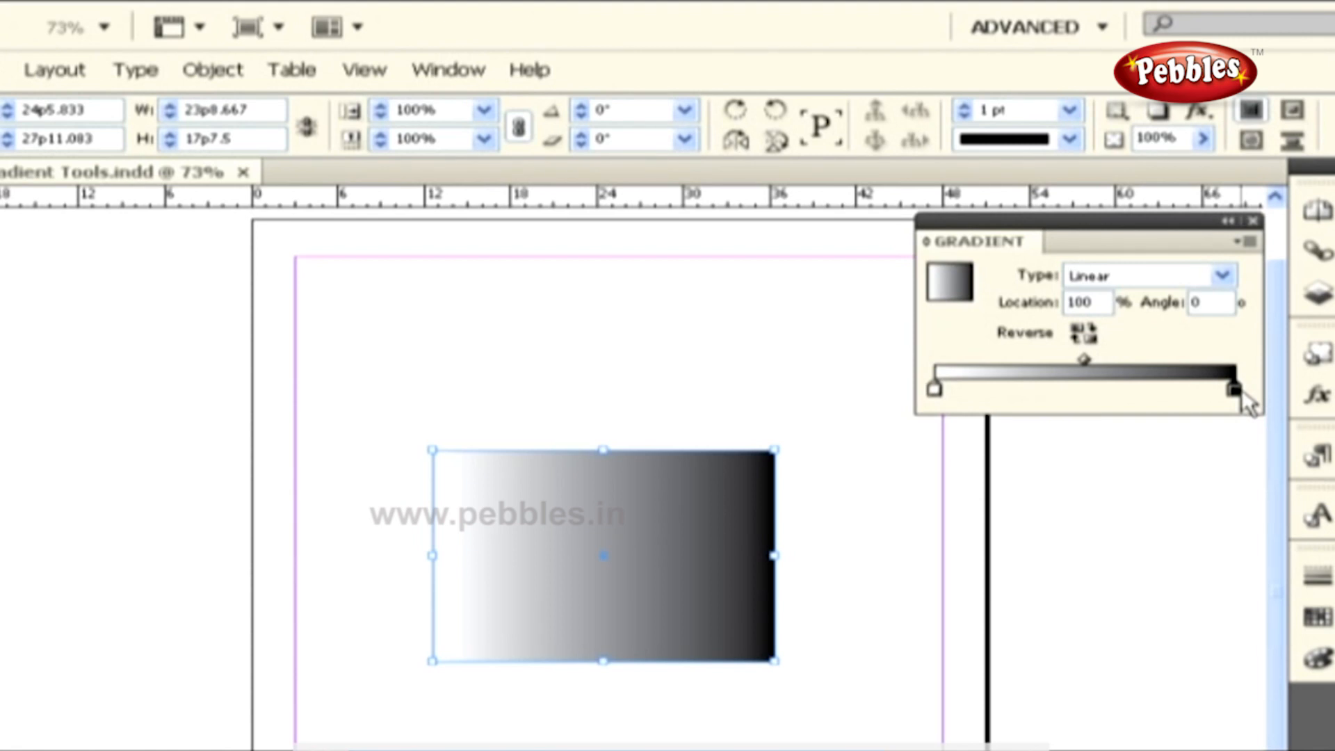
click(935, 388)
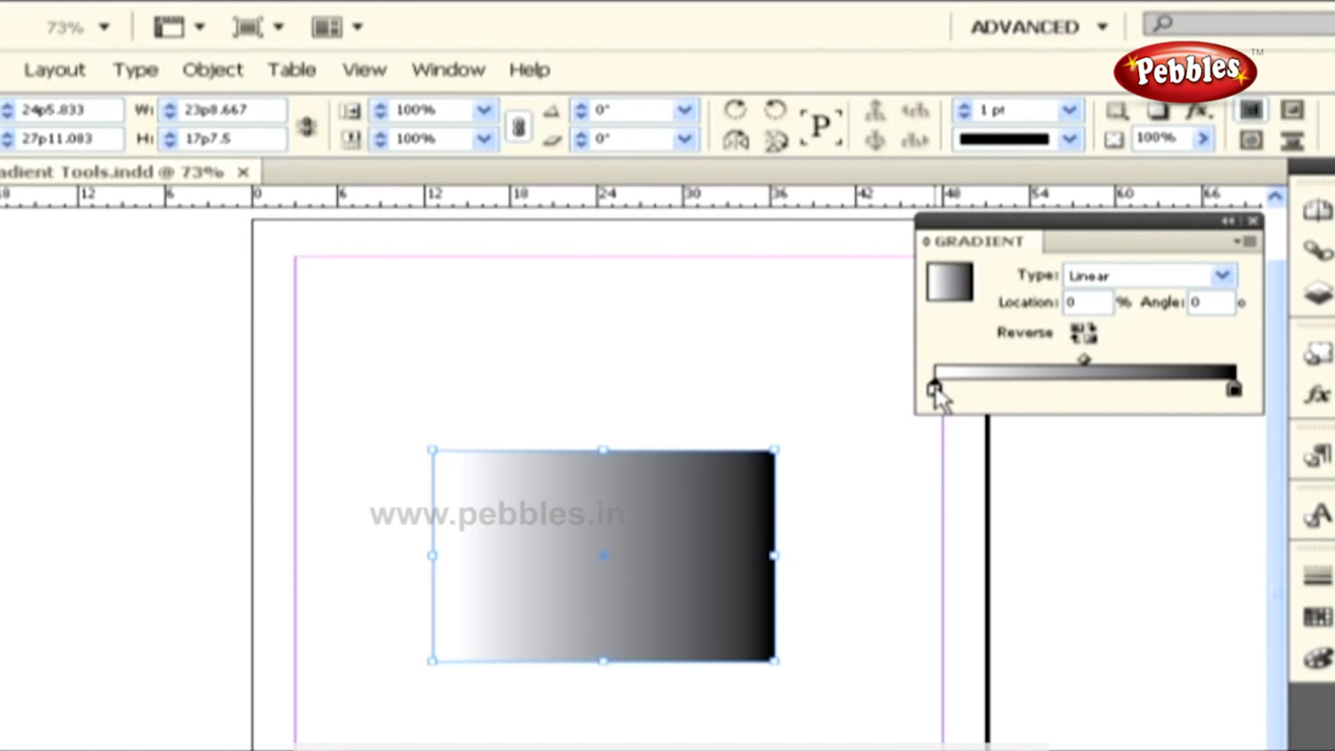
click(1317, 657)
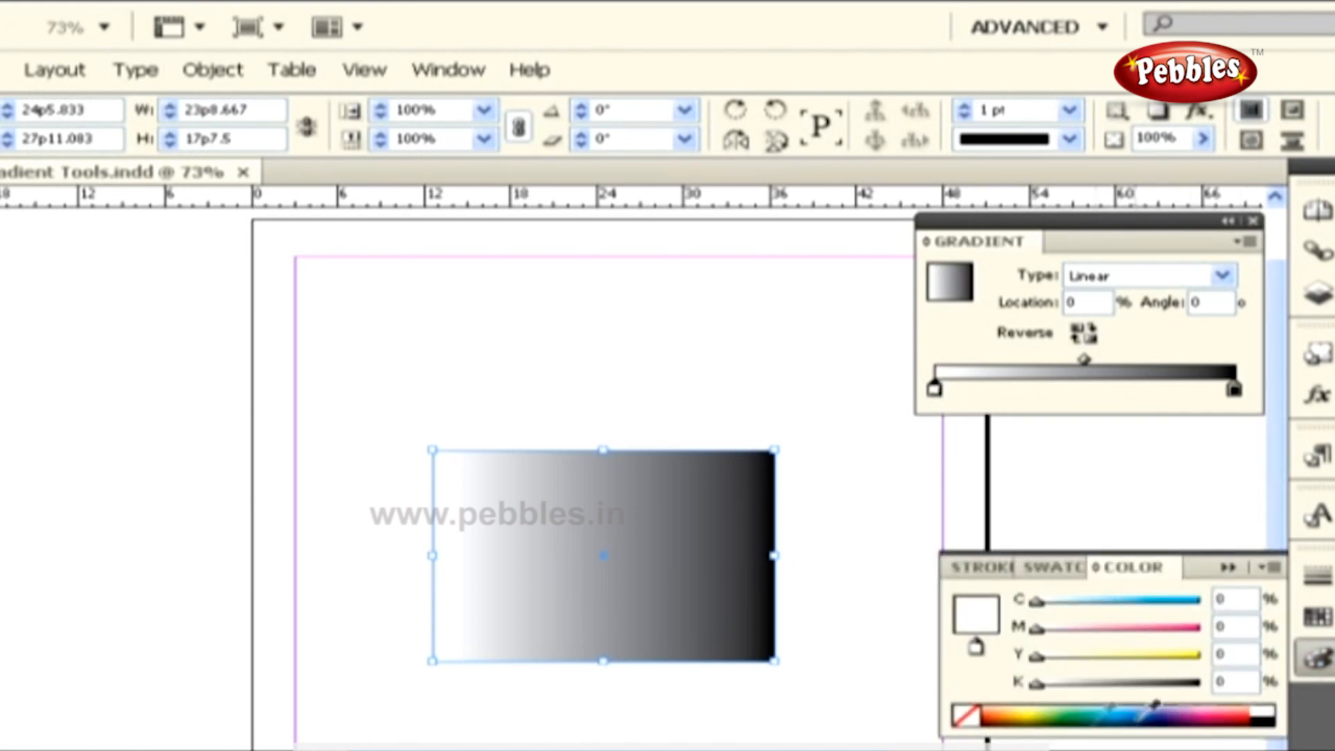
click(1026, 713)
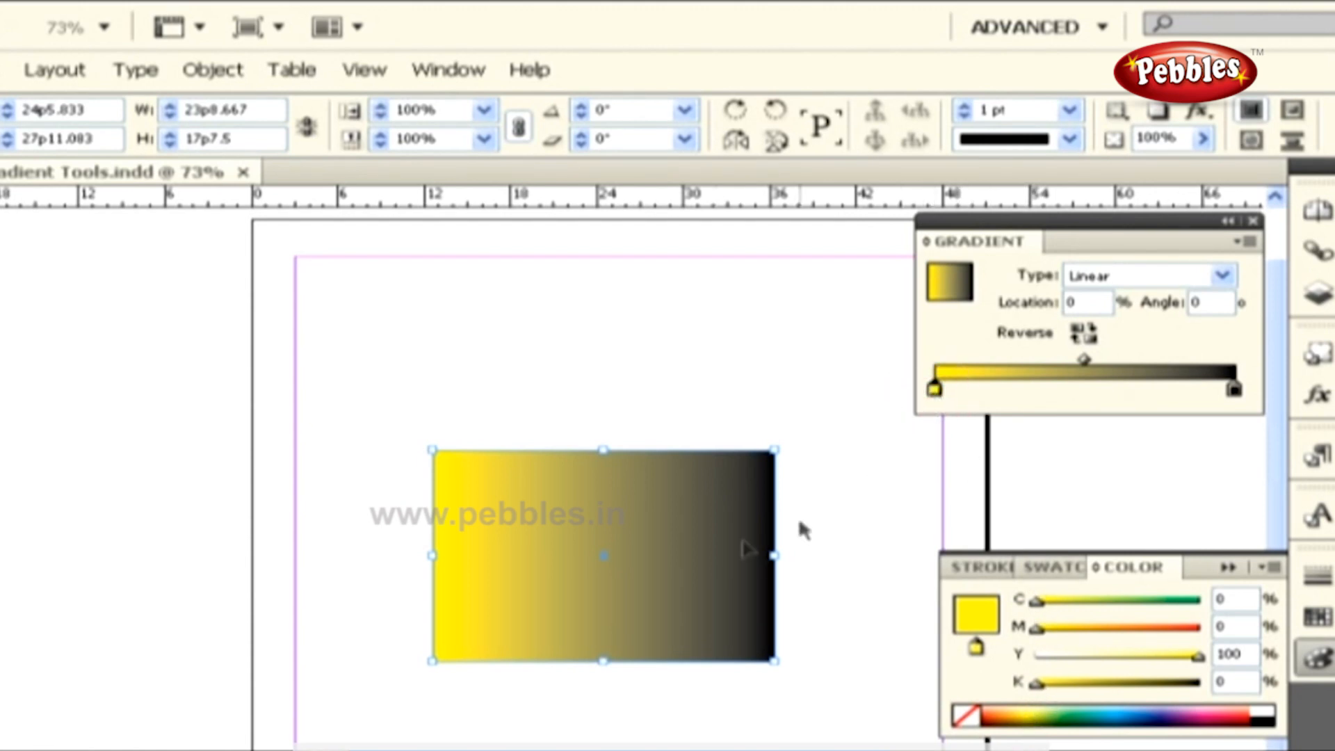
Change the gradient's end stop at 100% to red in the Color Picker, with RGB values 220, 0, 0.
click(498, 525)
click(1235, 390)
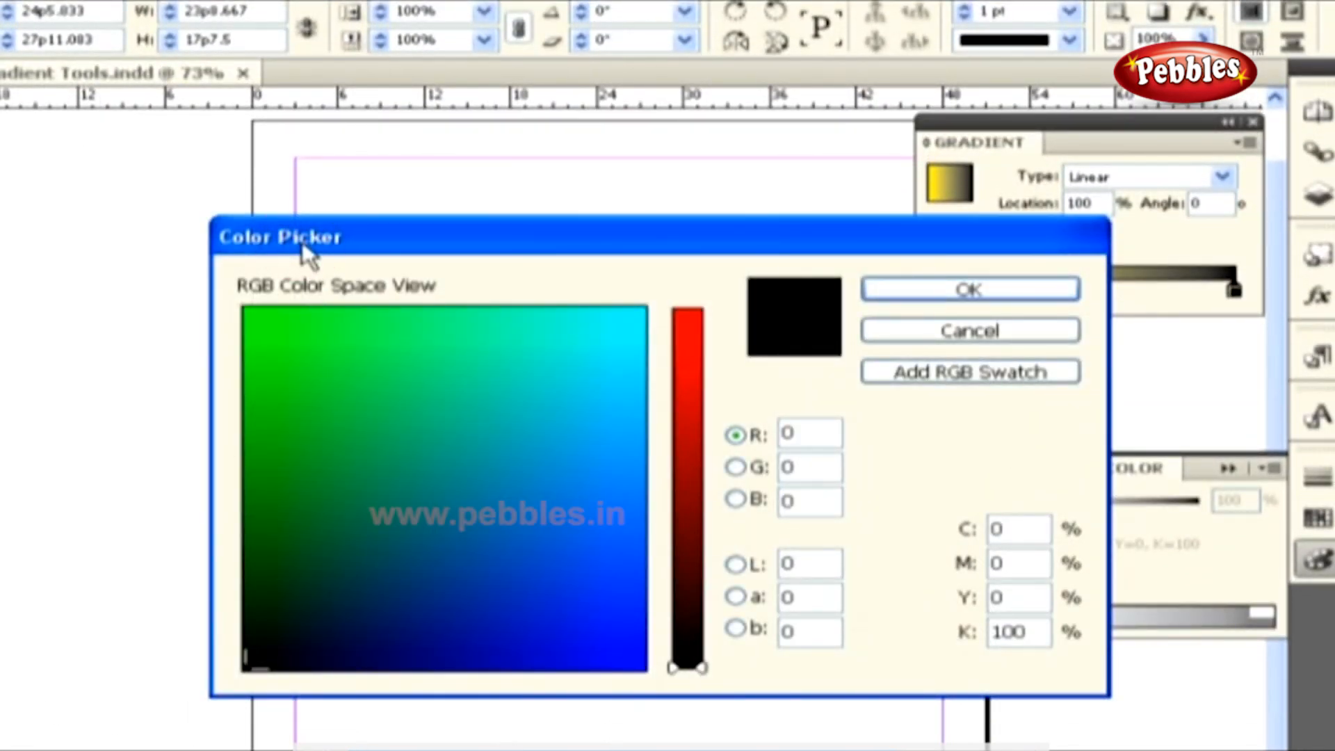
click(695, 361)
click(877, 299)
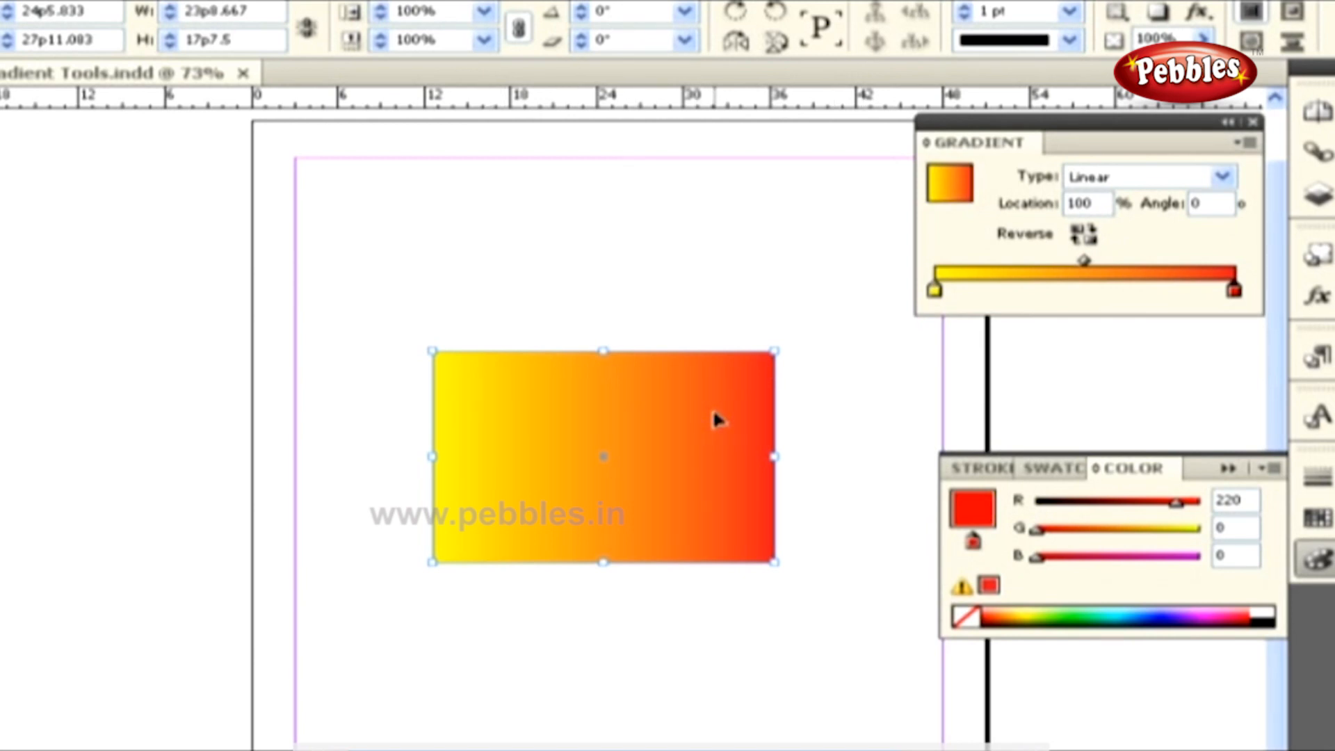
Add a green stop at about 35% and a blue stop at about 63% to the rectangle's gradient.
click(1040, 291)
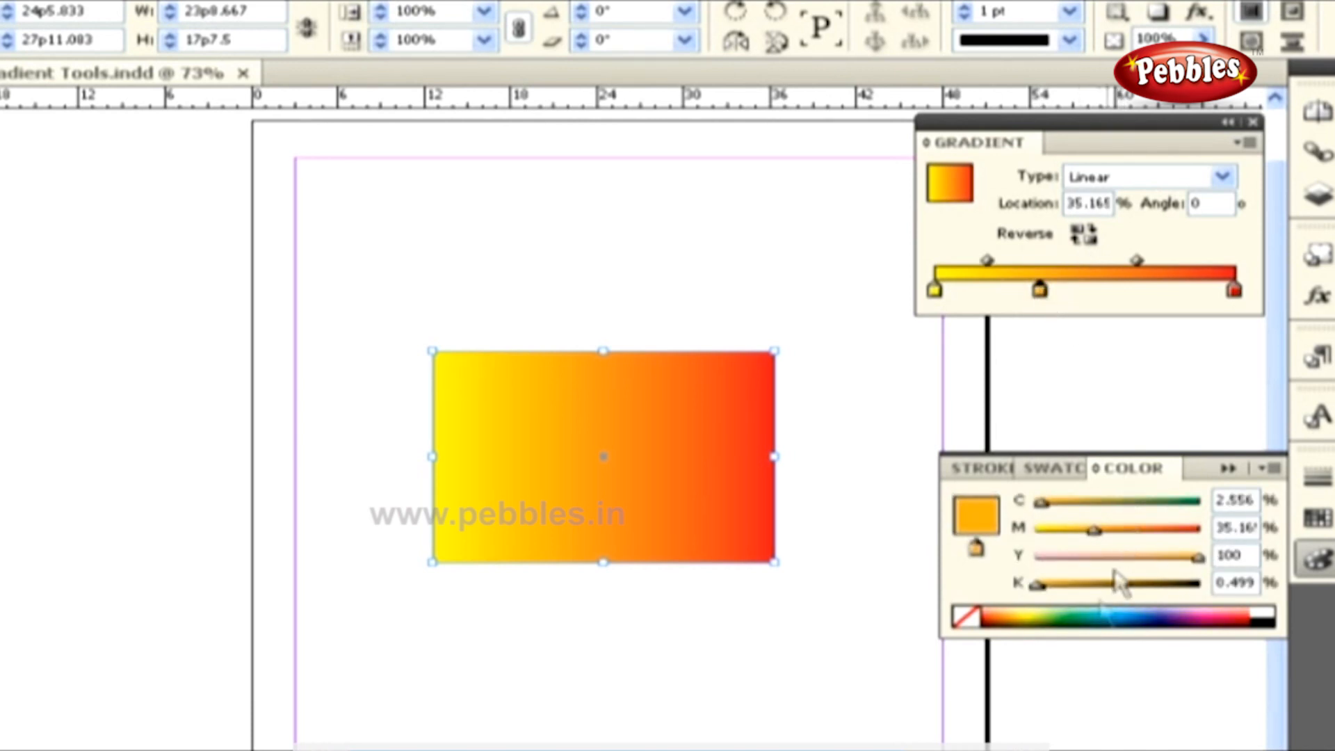
click(1074, 613)
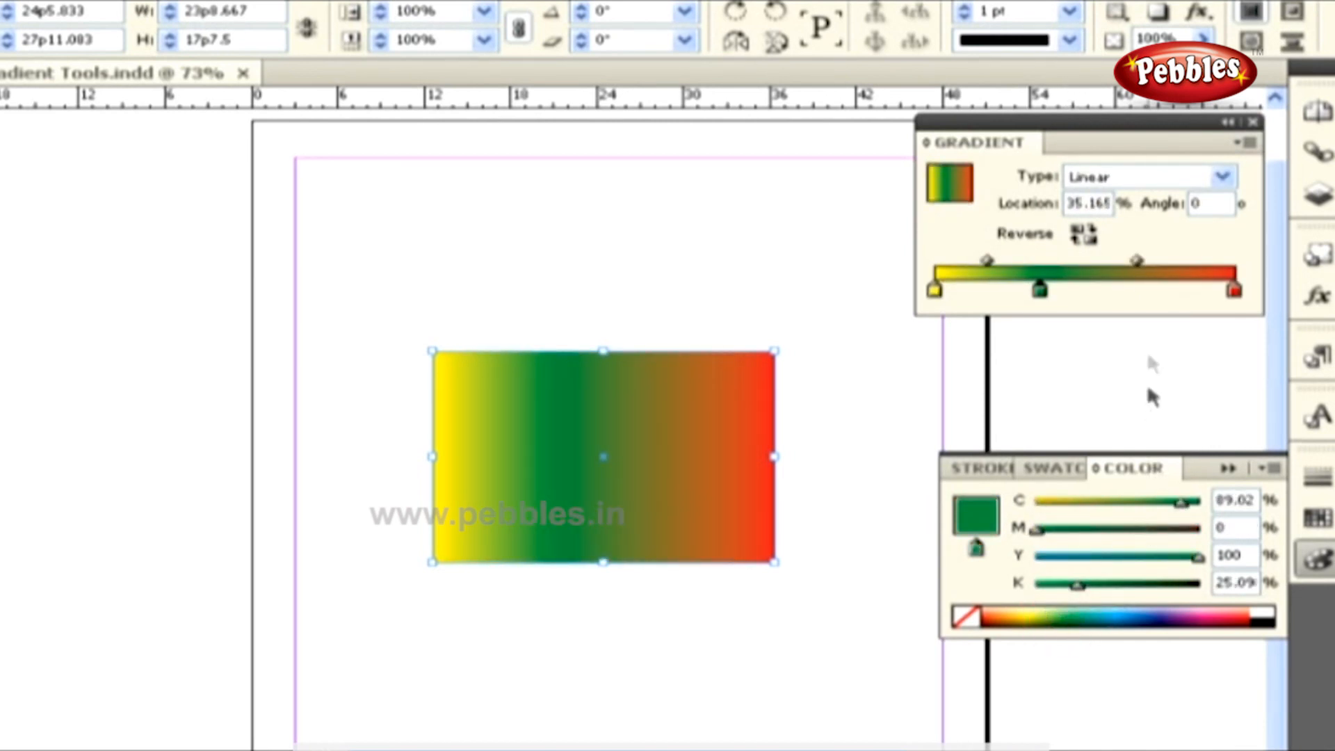
click(1125, 291)
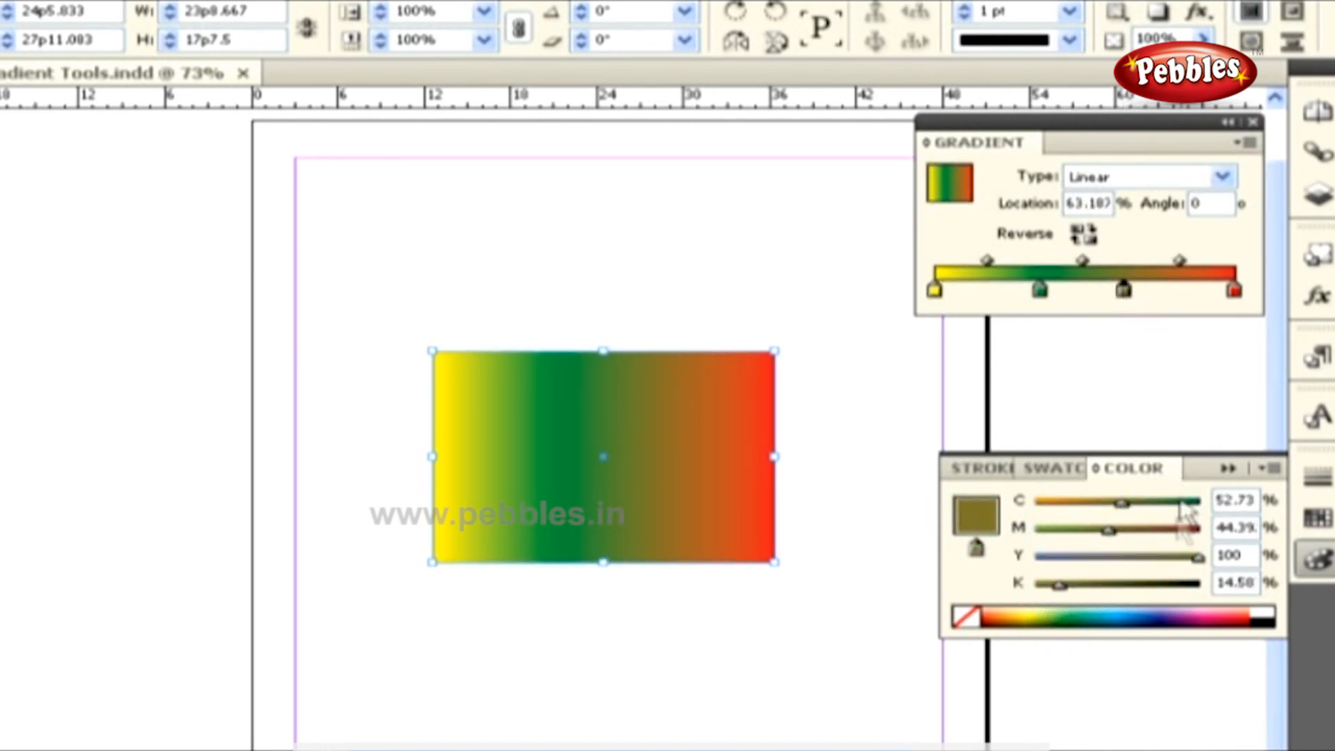
click(1130, 614)
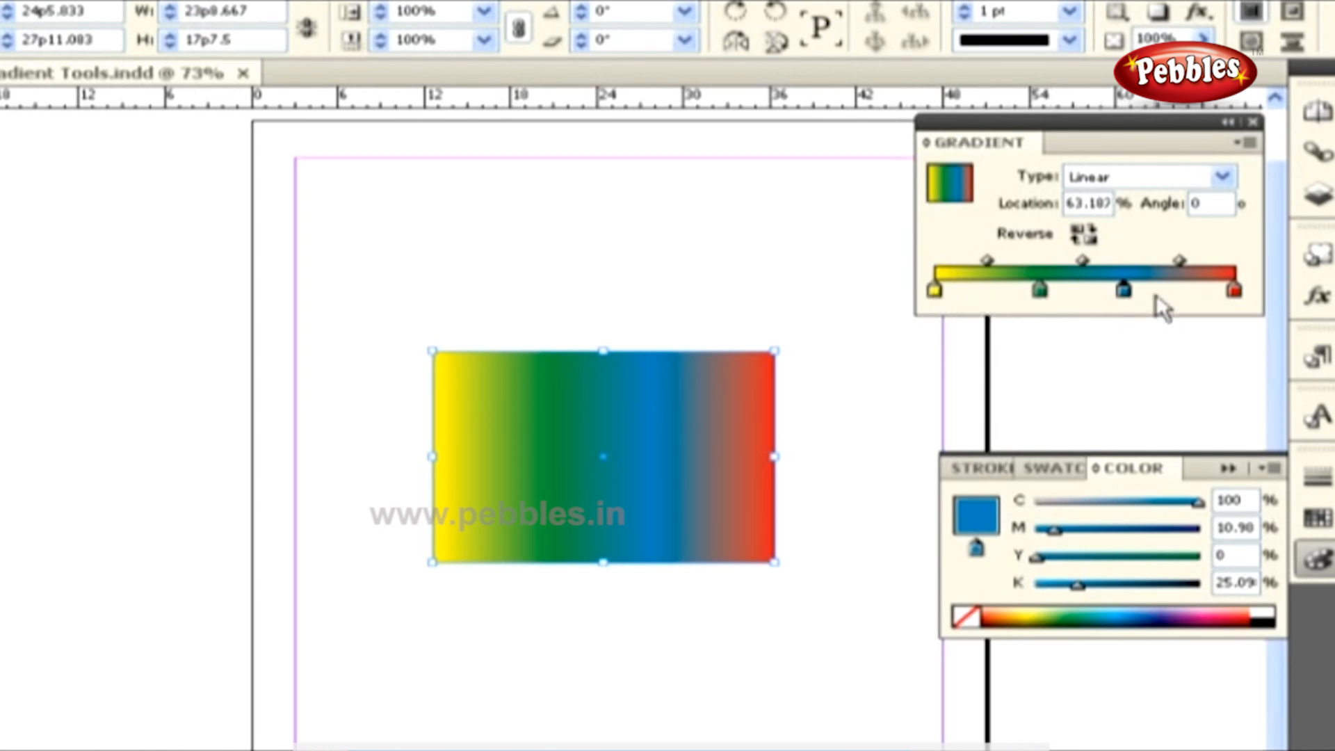
Shift the midpoints on both sides of the blue stop, and remove the blue stop from the gradient ramp.
drag(1082, 261, 1155, 261)
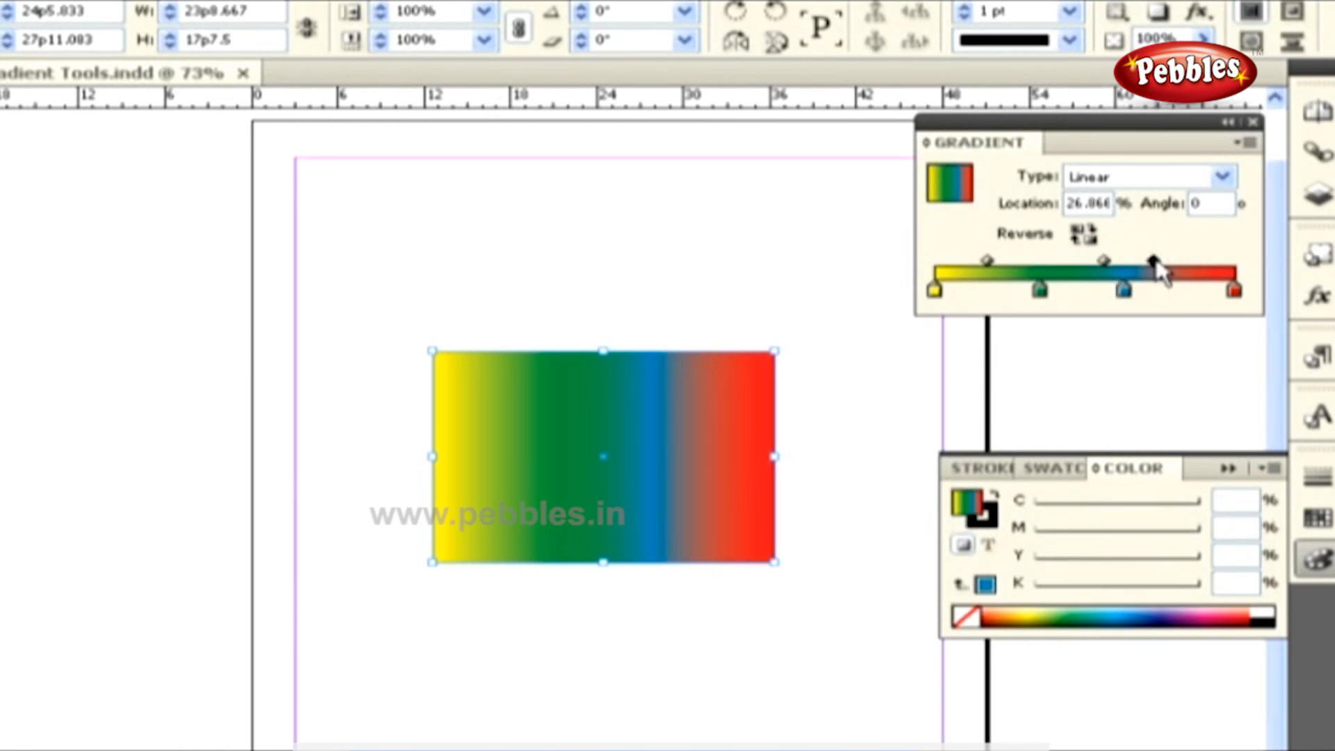
drag(1124, 290, 1128, 347)
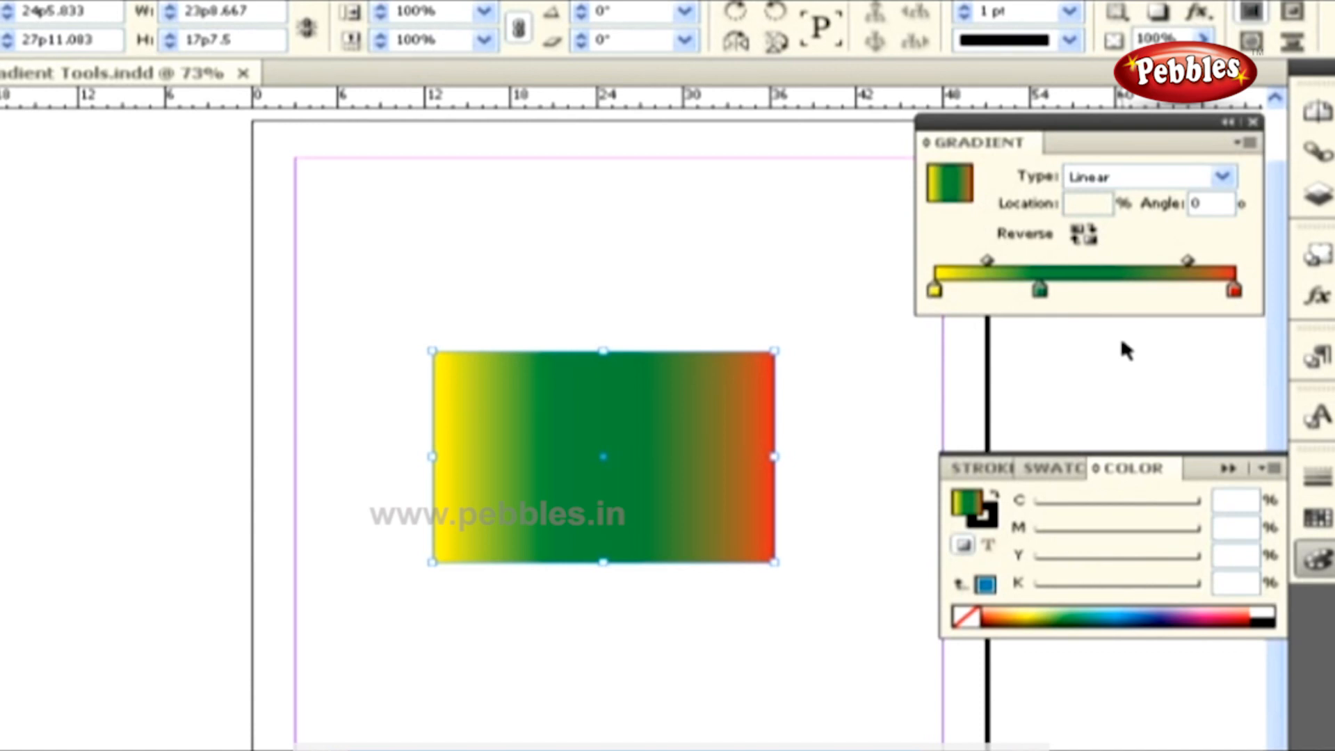
click(588, 413)
Try the Radial gradient type on the rectangle and switch the type back to Linear.
click(1103, 181)
click(1093, 218)
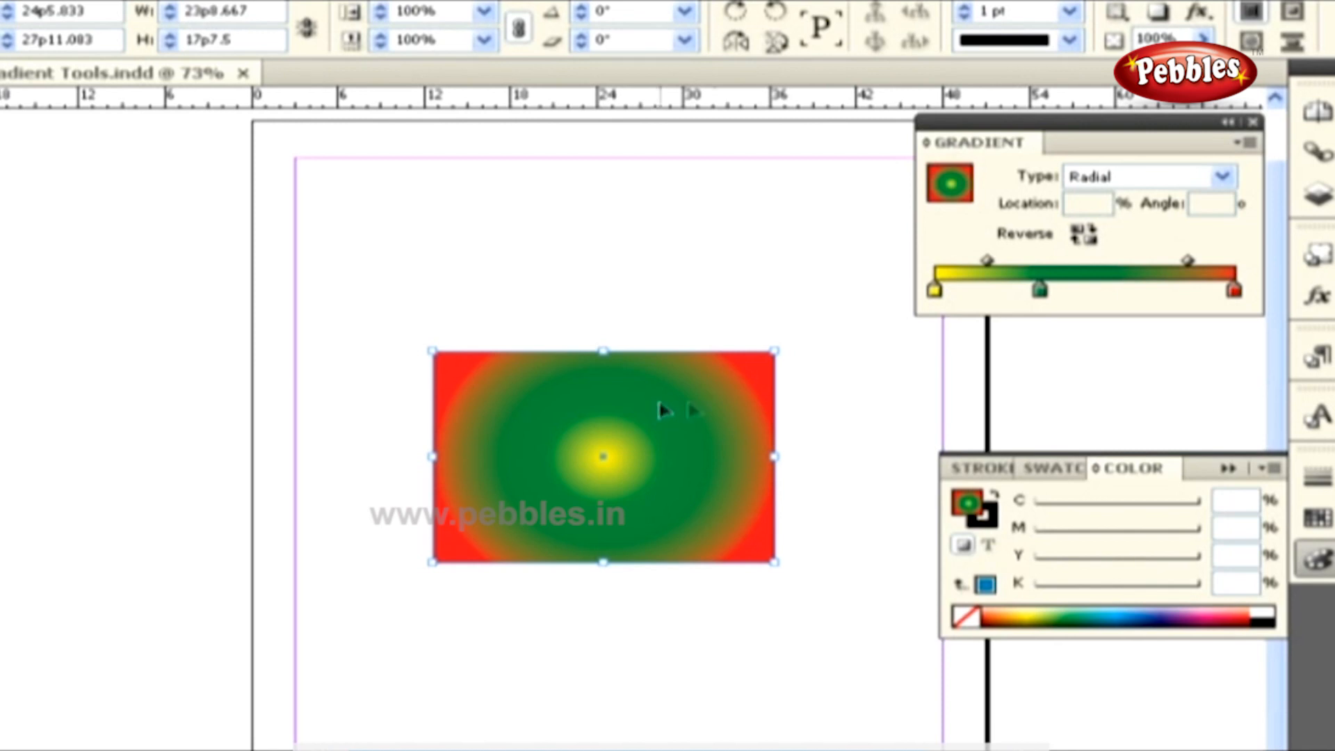
click(1098, 178)
click(1099, 200)
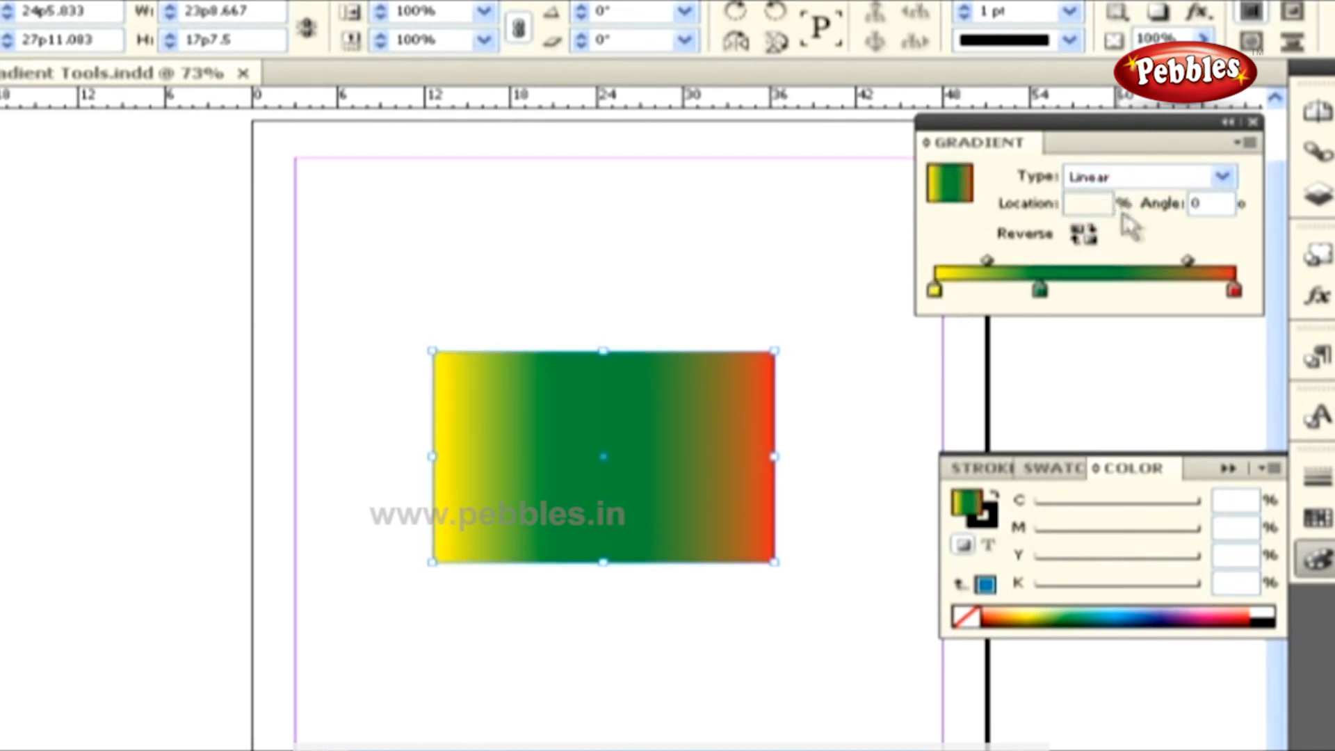
Set the linear gradient's angle to 90° and reverse its color order.
click(1198, 204)
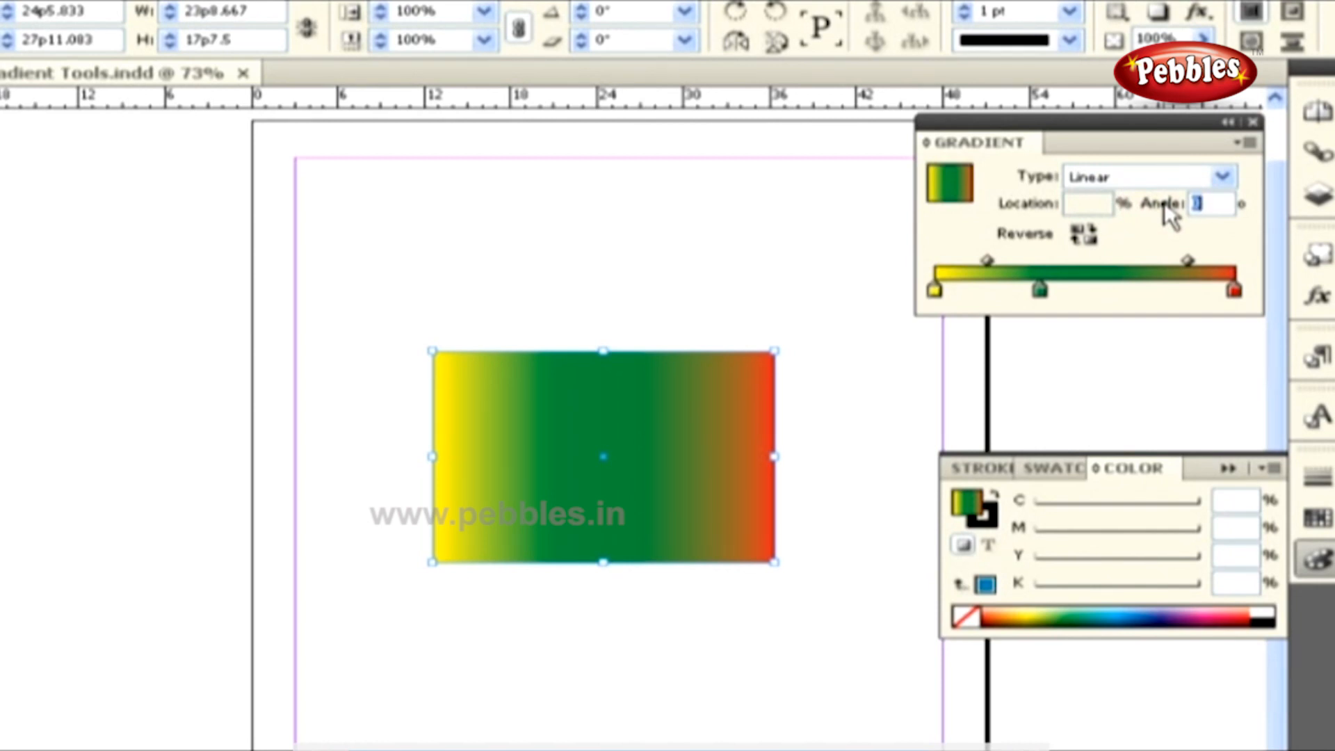
text(90)
key(Return)
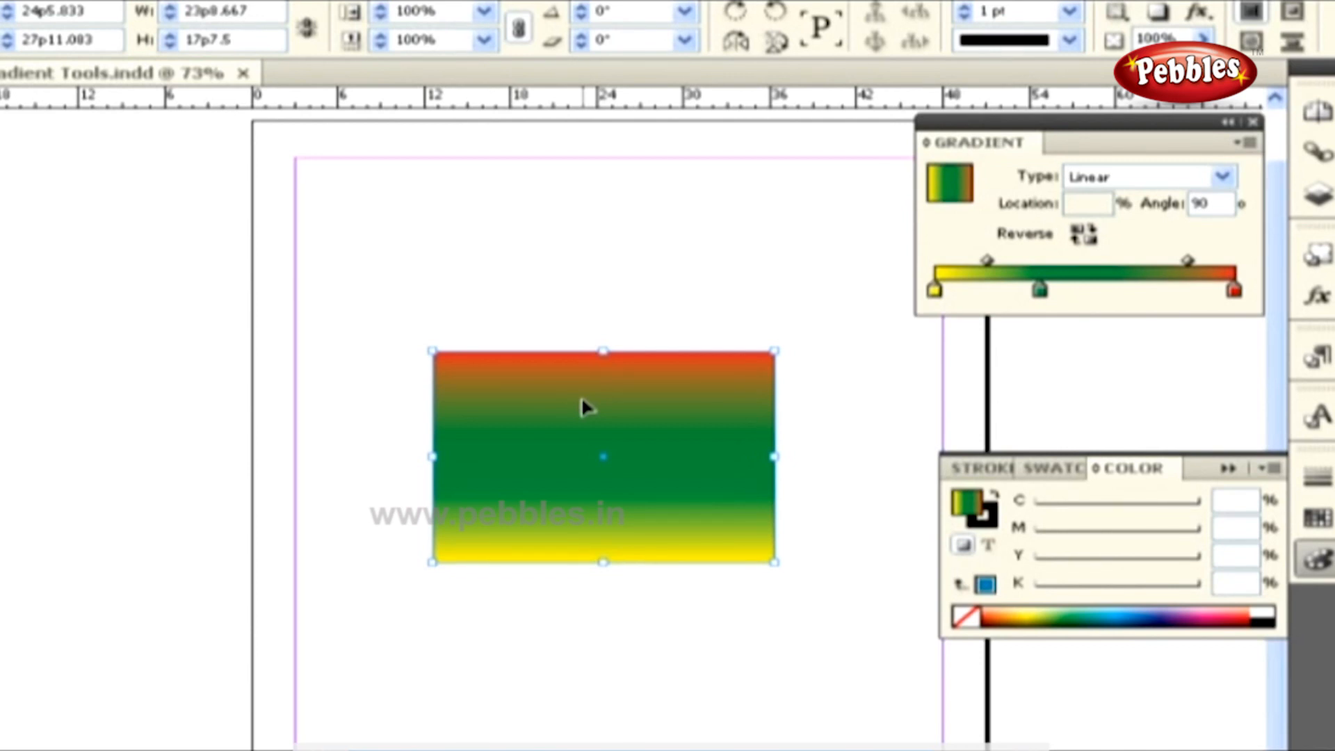
click(1080, 236)
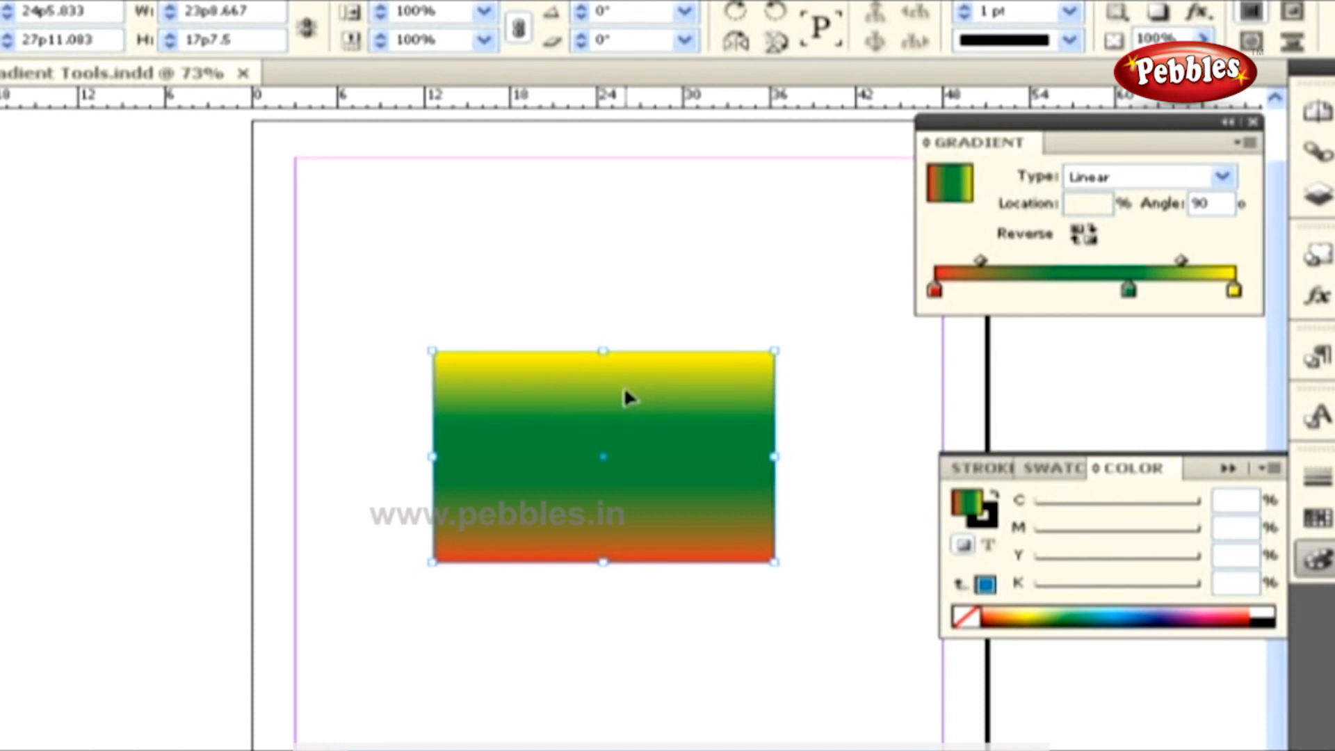
Store the gradient as a swatch below the magenta swatch, and redraw its direction diagonally across the rectangle at about -129° with the Gradient Swatch tool.
click(1045, 469)
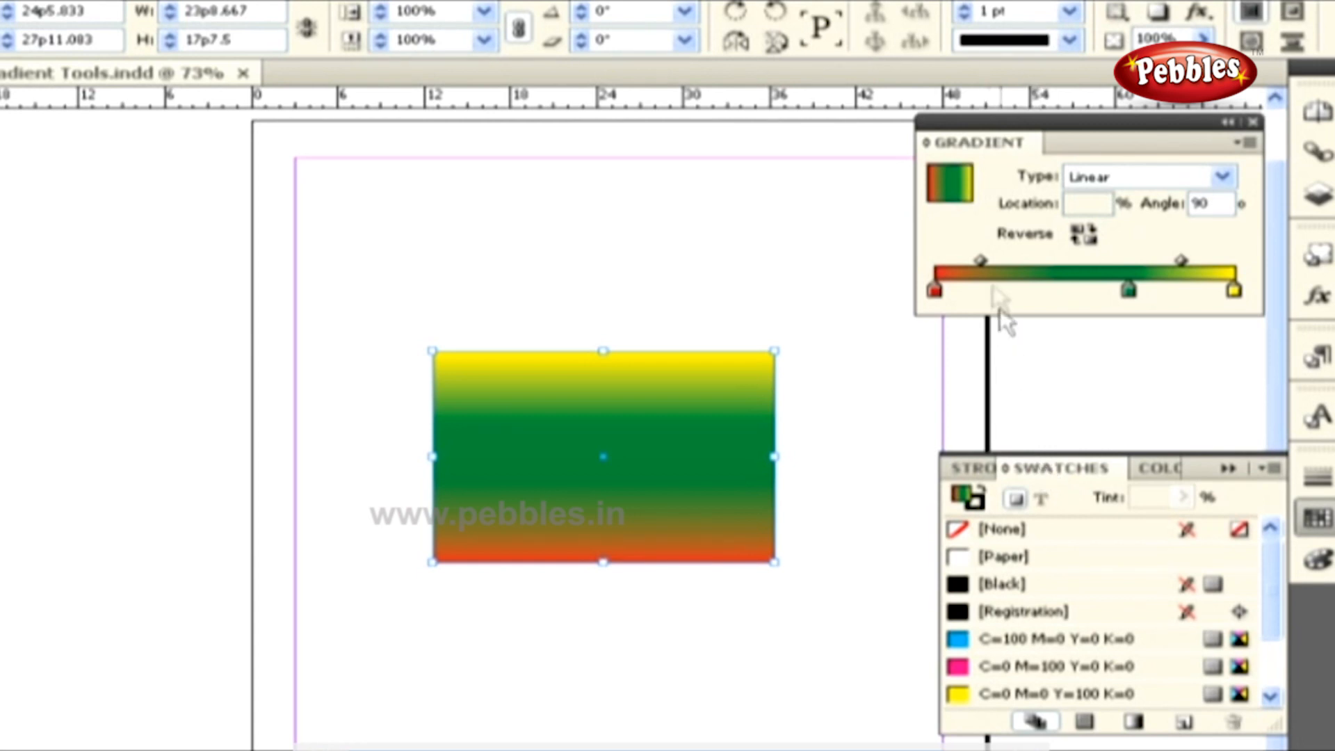
drag(948, 181, 999, 703)
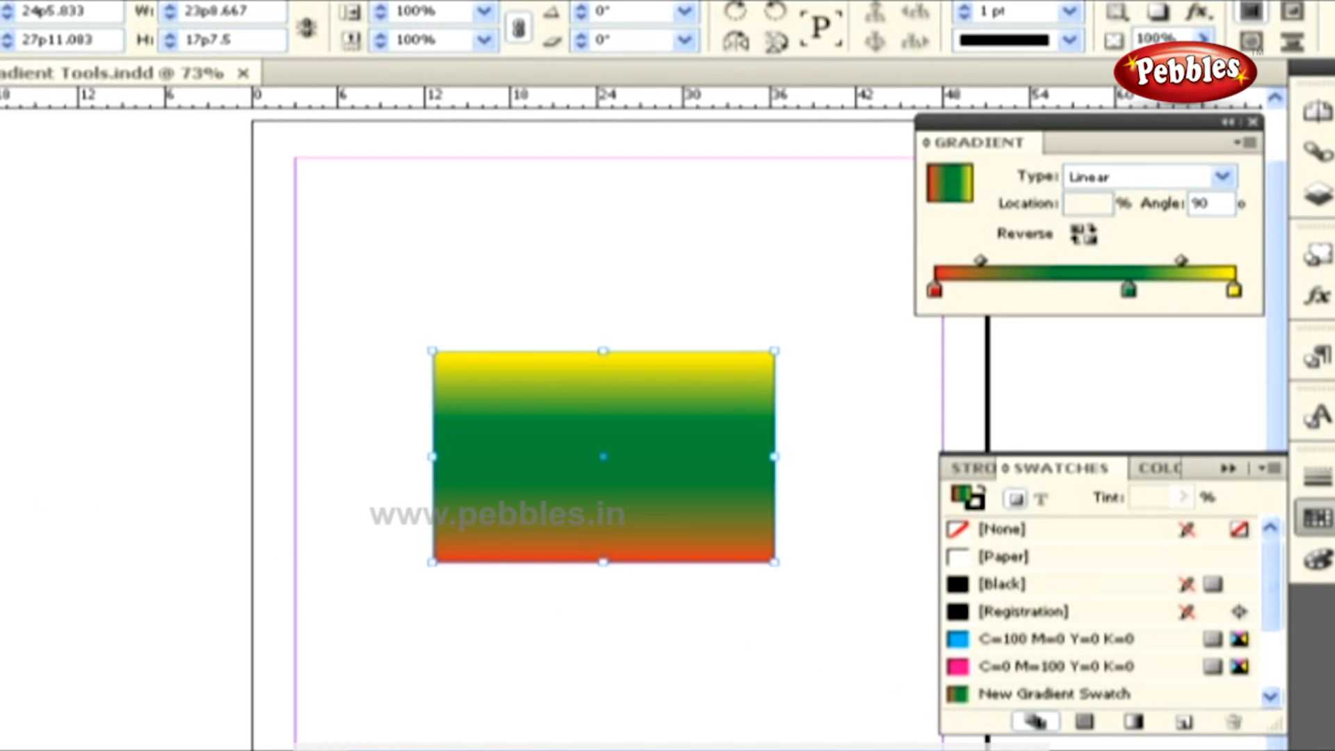
drag(403, 333, 682, 505)
drag(466, 607, 491, 502)
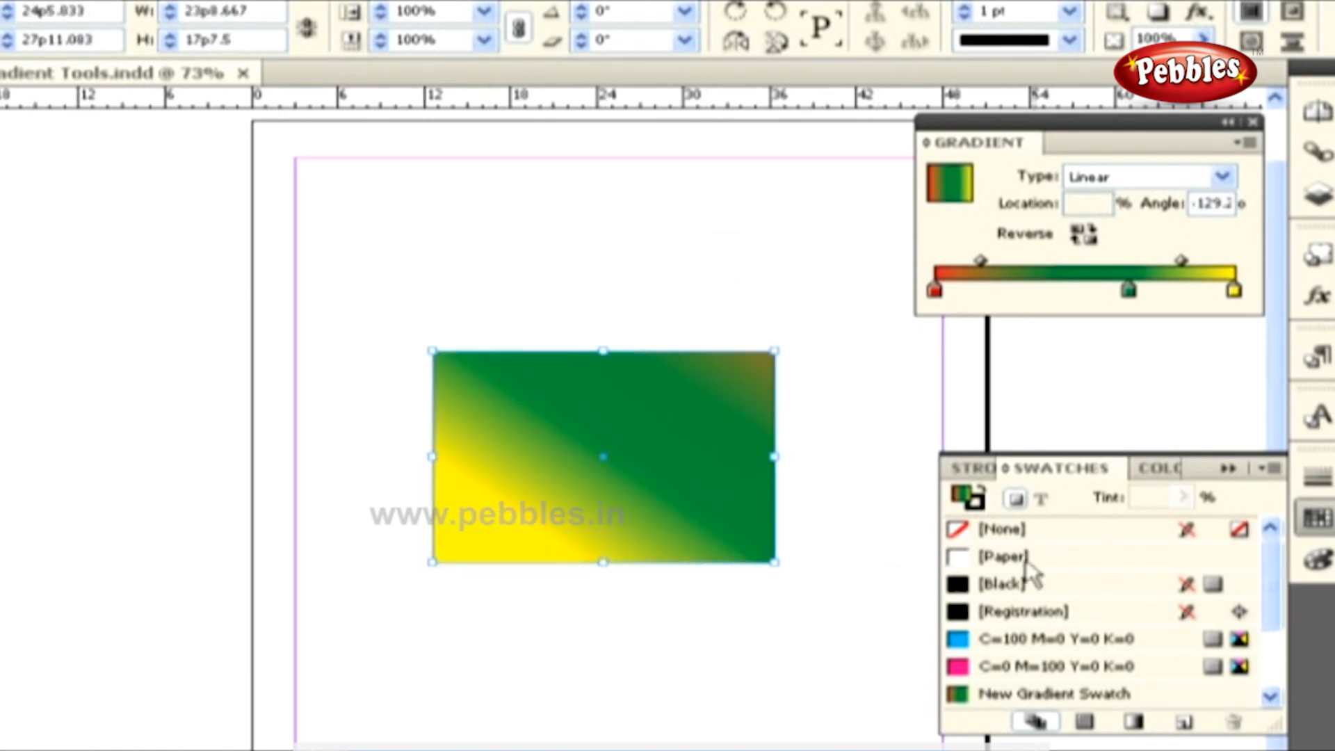
Start a new gradient swatch from the current gradient, remove its green stop, and move the red-yellow midpoint to about 53.6%.
click(1267, 469)
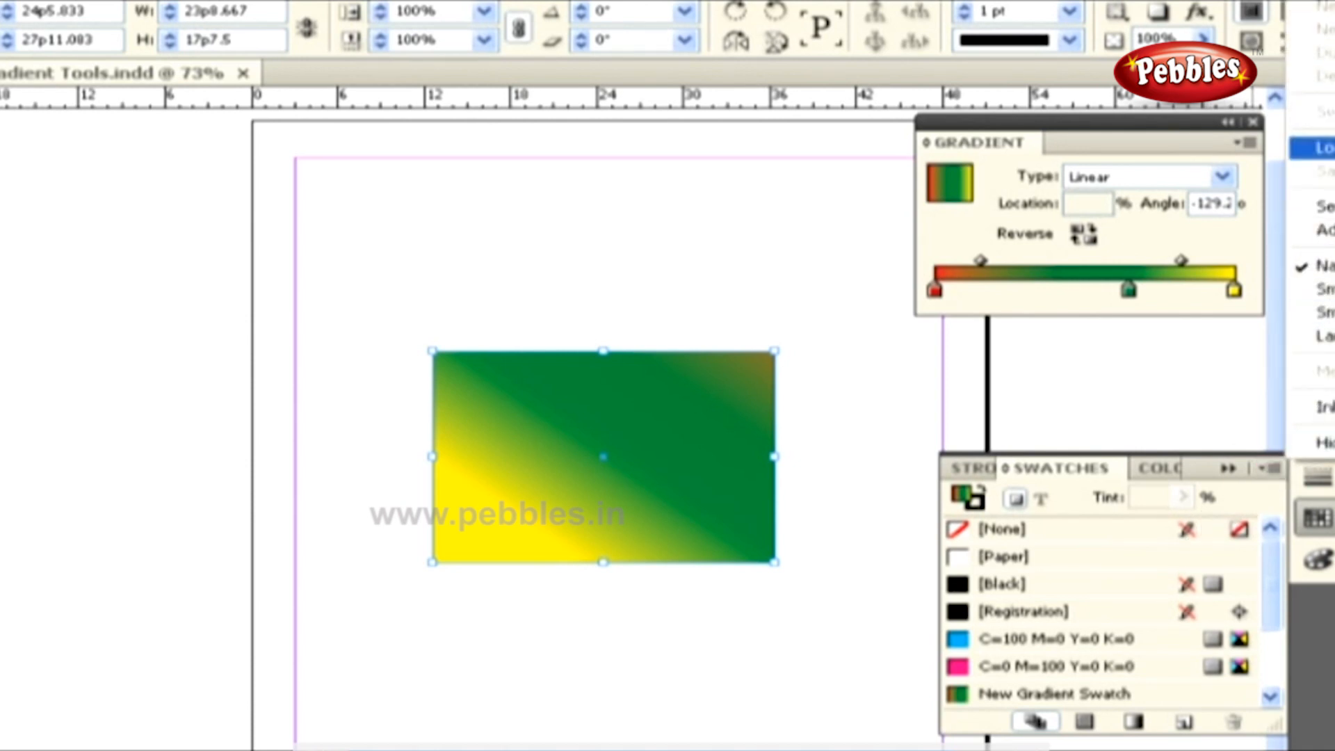
click(1332, 1)
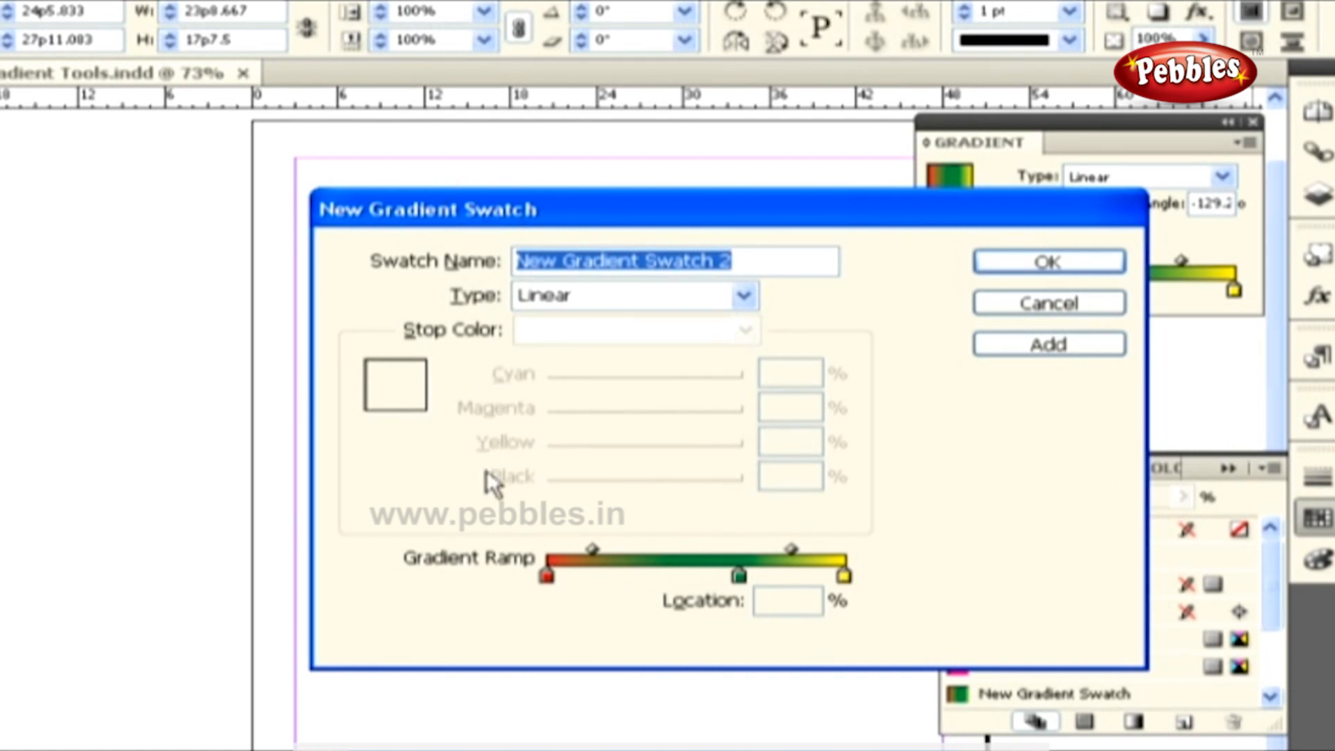
click(547, 576)
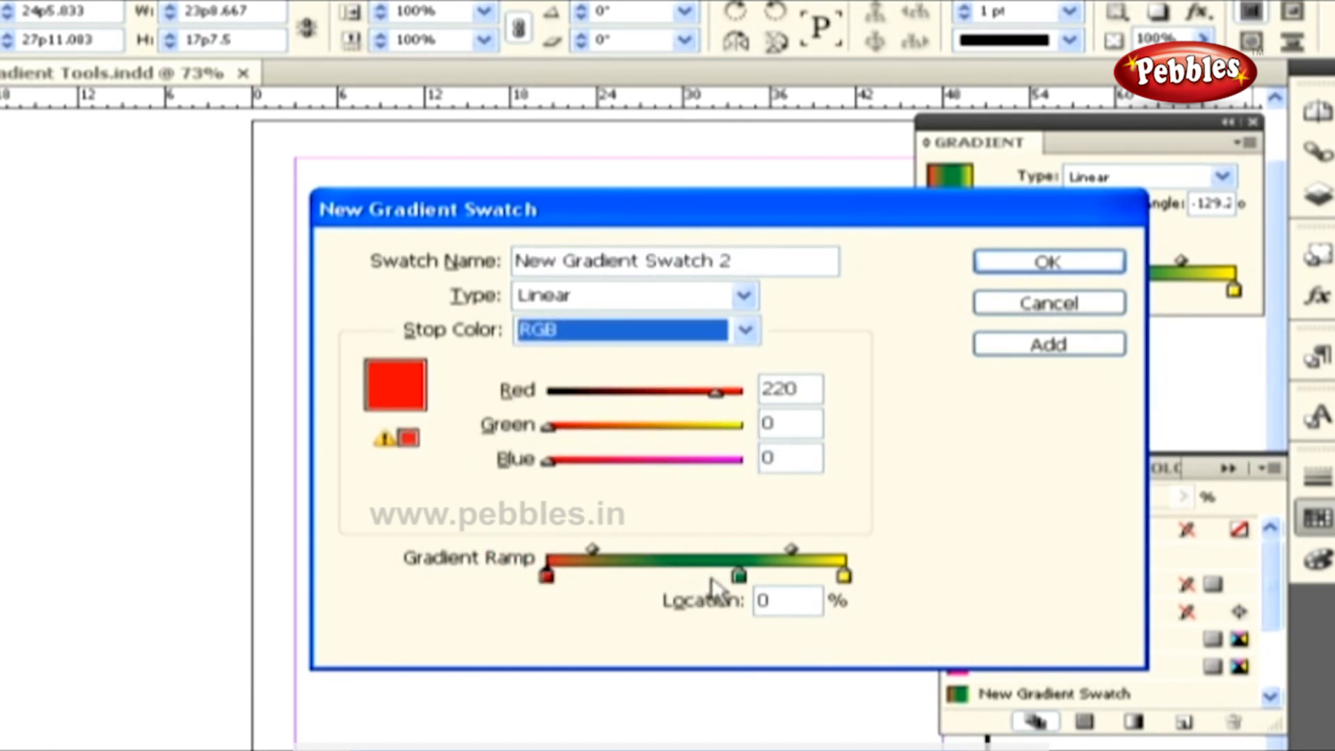
drag(739, 577, 689, 661)
click(615, 549)
drag(616, 550, 707, 549)
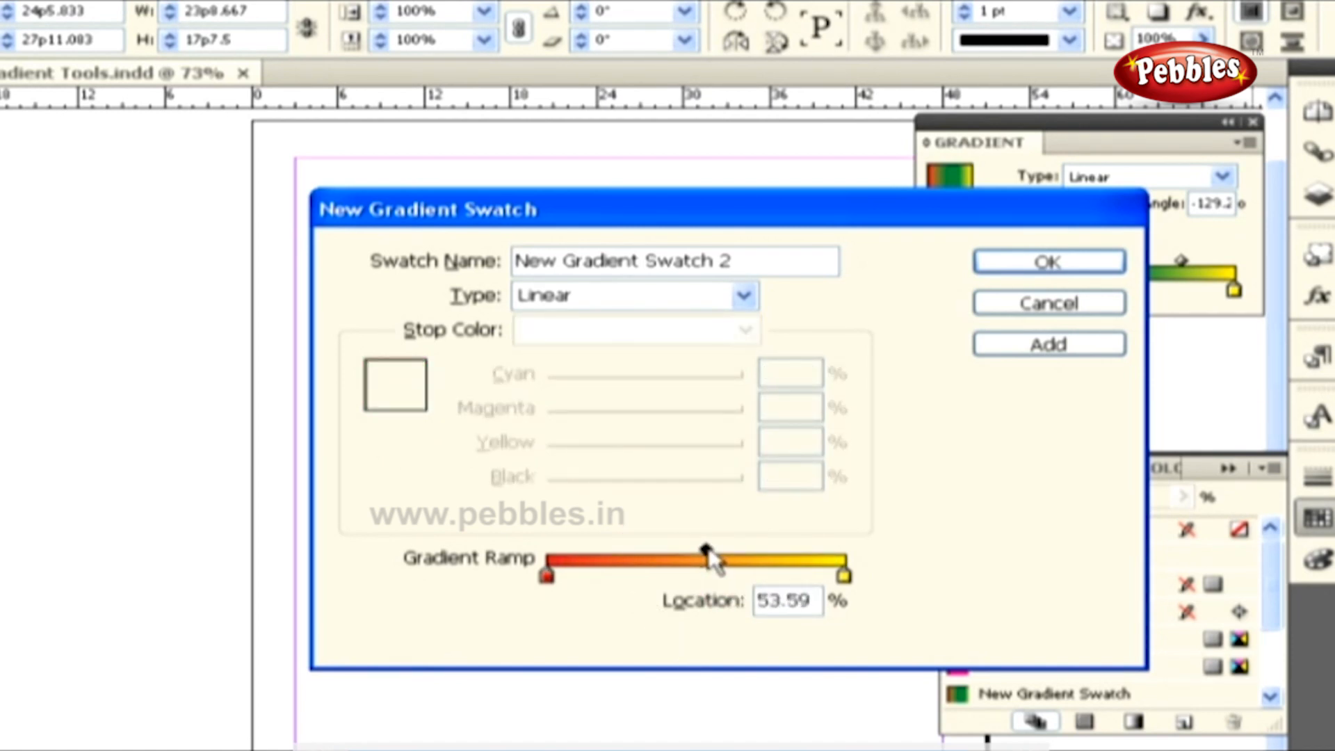
Set the new gradient swatch's type to Radial, add it to the swatches, and apply it to the rectangle.
click(843, 577)
click(550, 573)
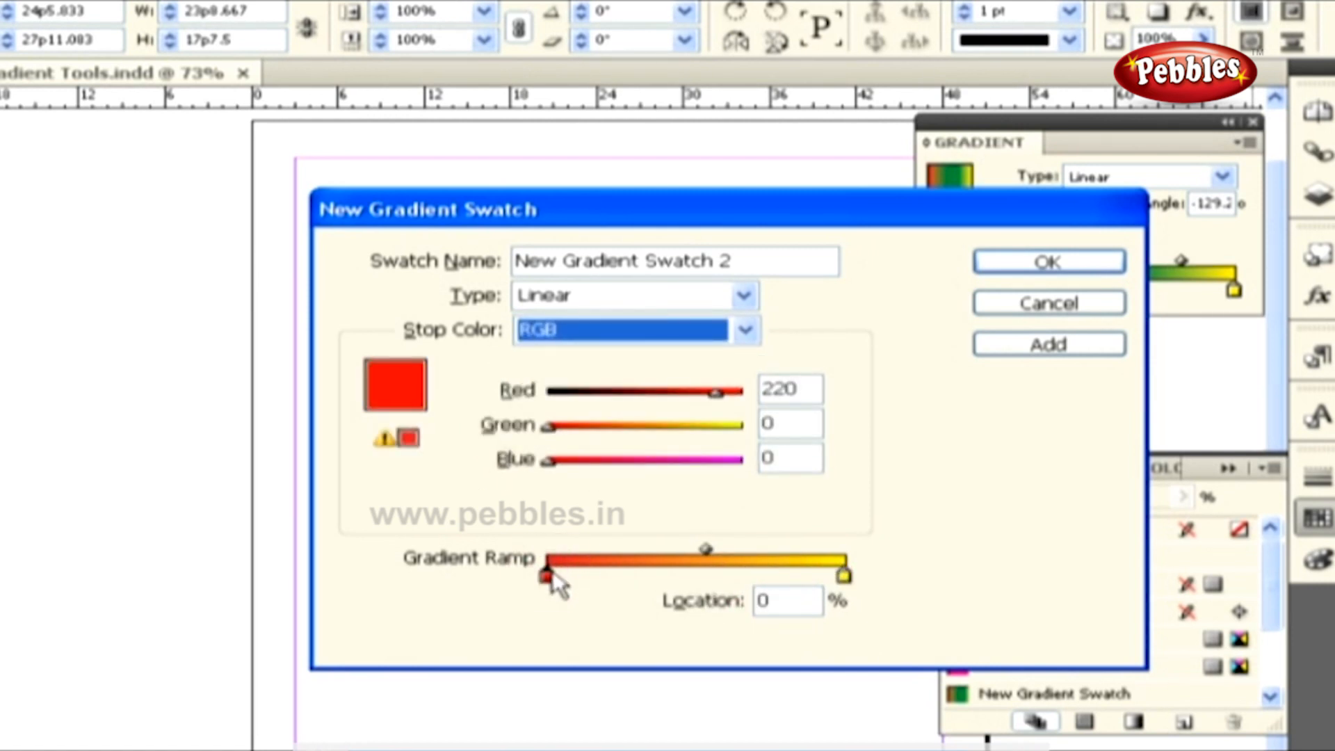
click(587, 298)
click(588, 345)
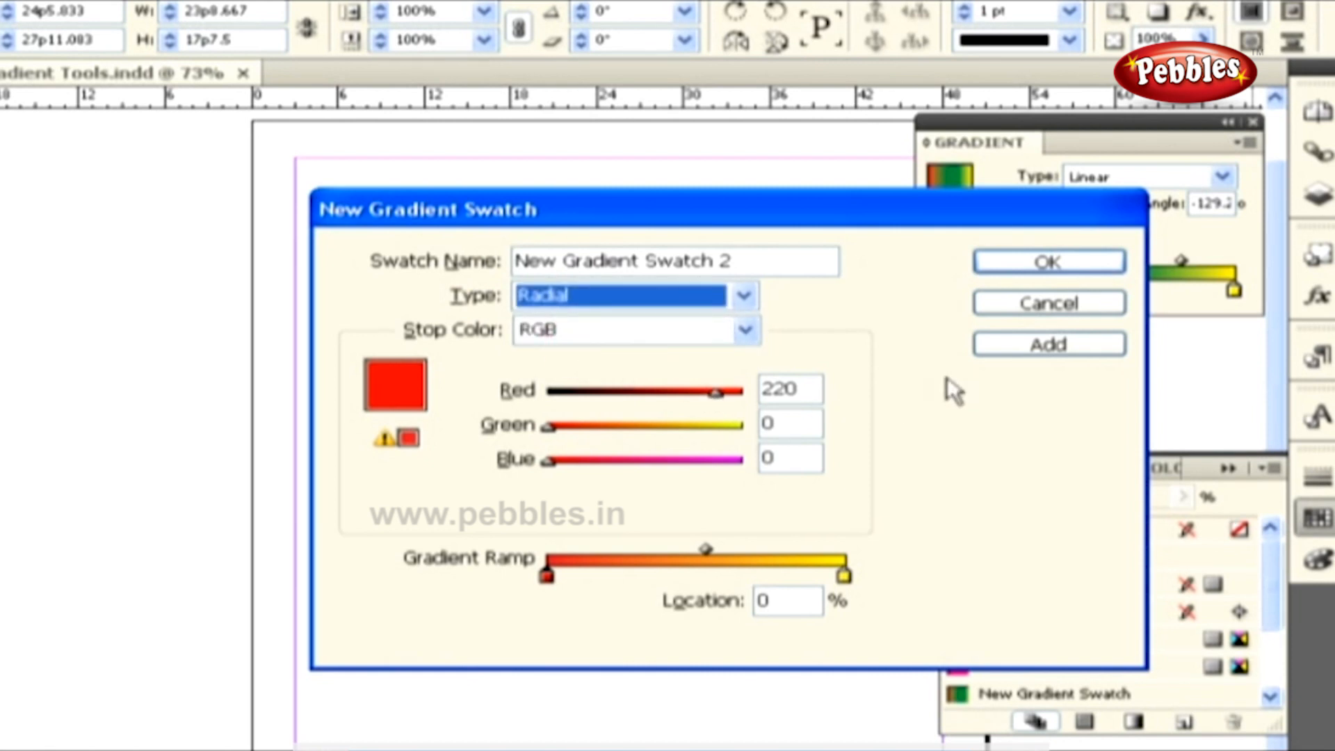
click(1008, 345)
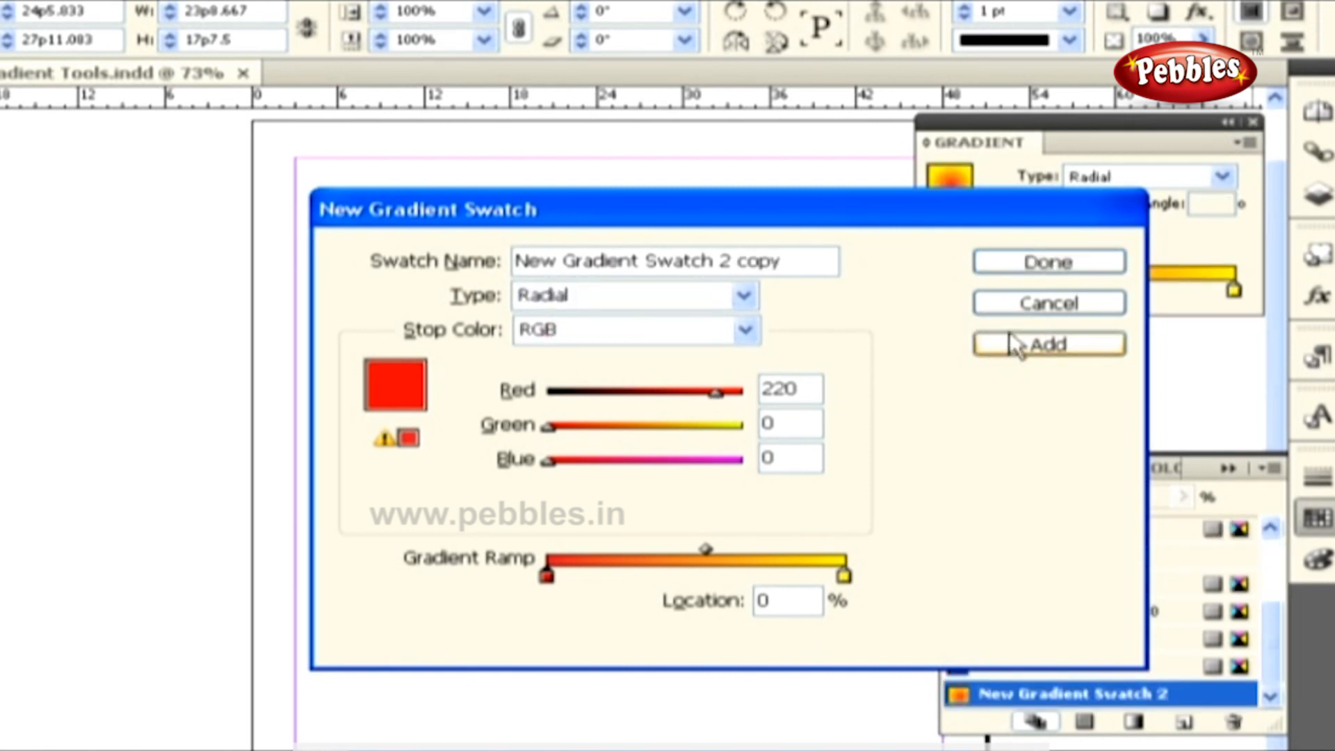
click(1010, 313)
click(1005, 694)
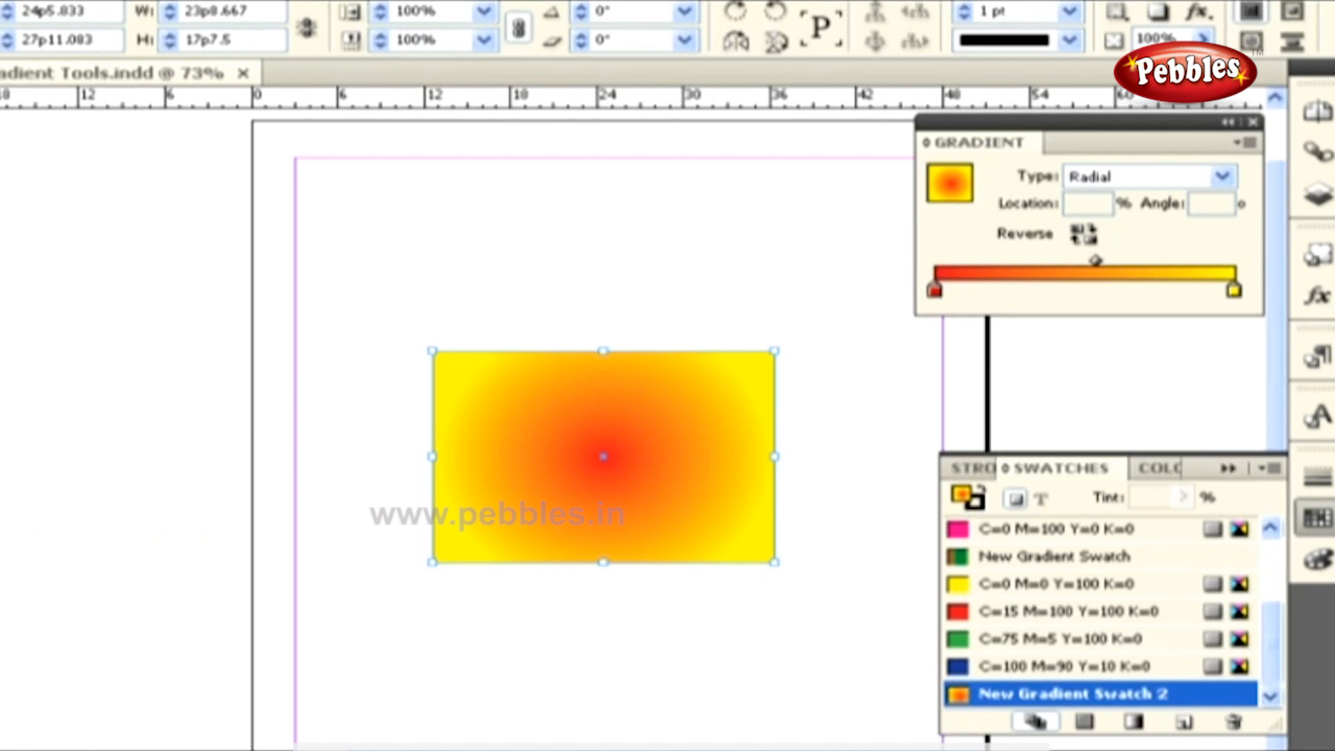
Fade the rectangle's radial gradient to transparent diagonally from its lower-left to its upper-right corner with the Gradient Feather tool.
drag(404, 294, 732, 539)
drag(459, 659, 685, 407)
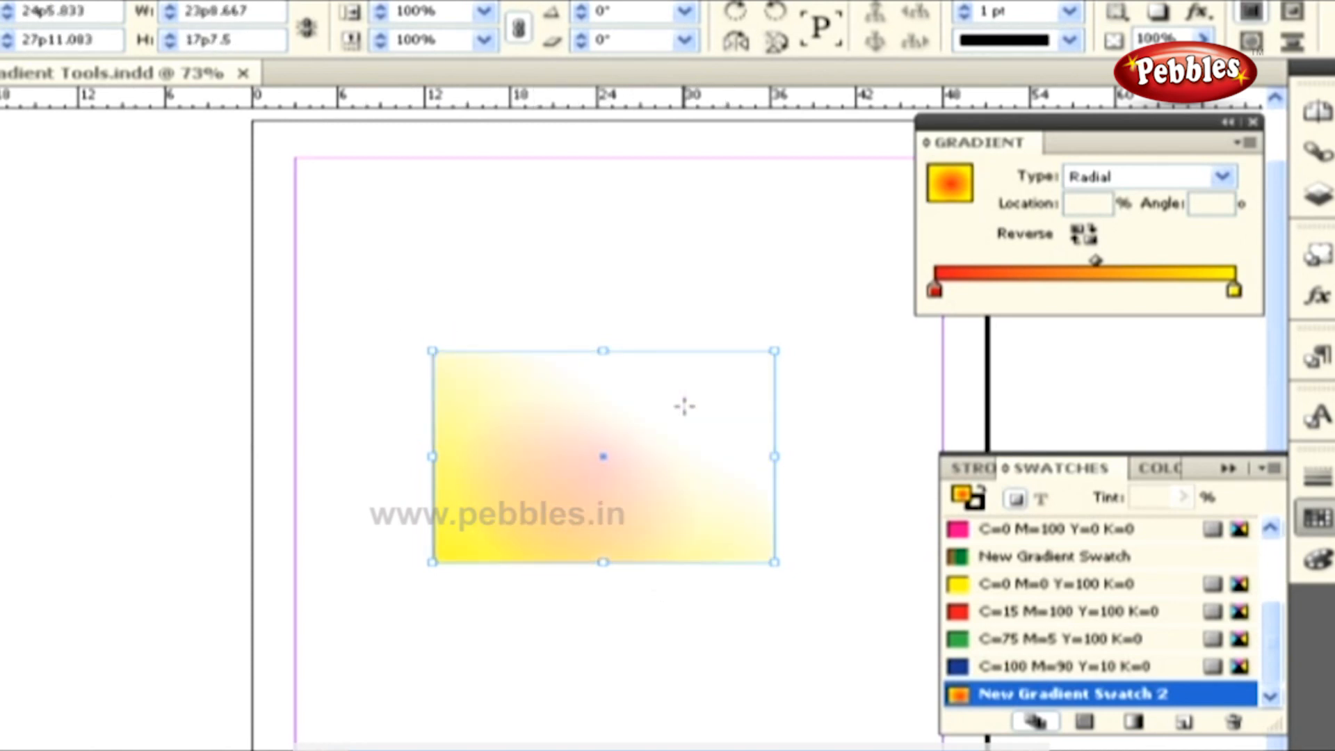